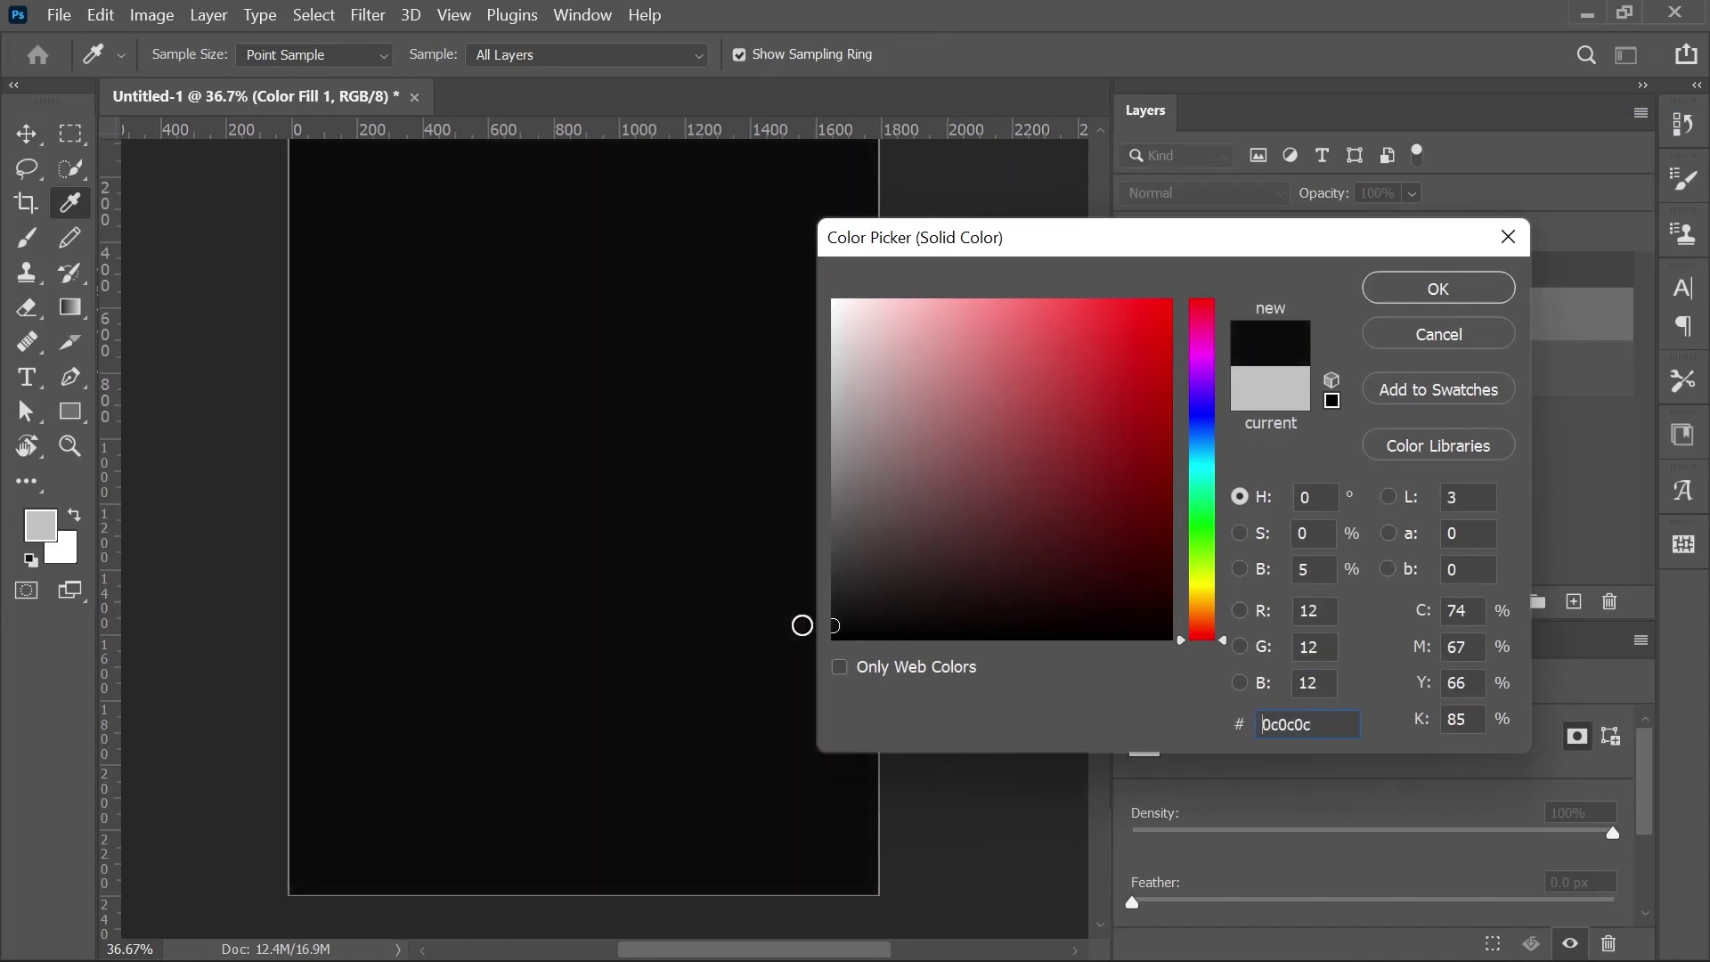
Confirm the solid colour fill as #0c0c0c and move the fill layer beneath the masked figure layer.
click(1438, 288)
key(v)
drag(1443, 370, 1247, 343)
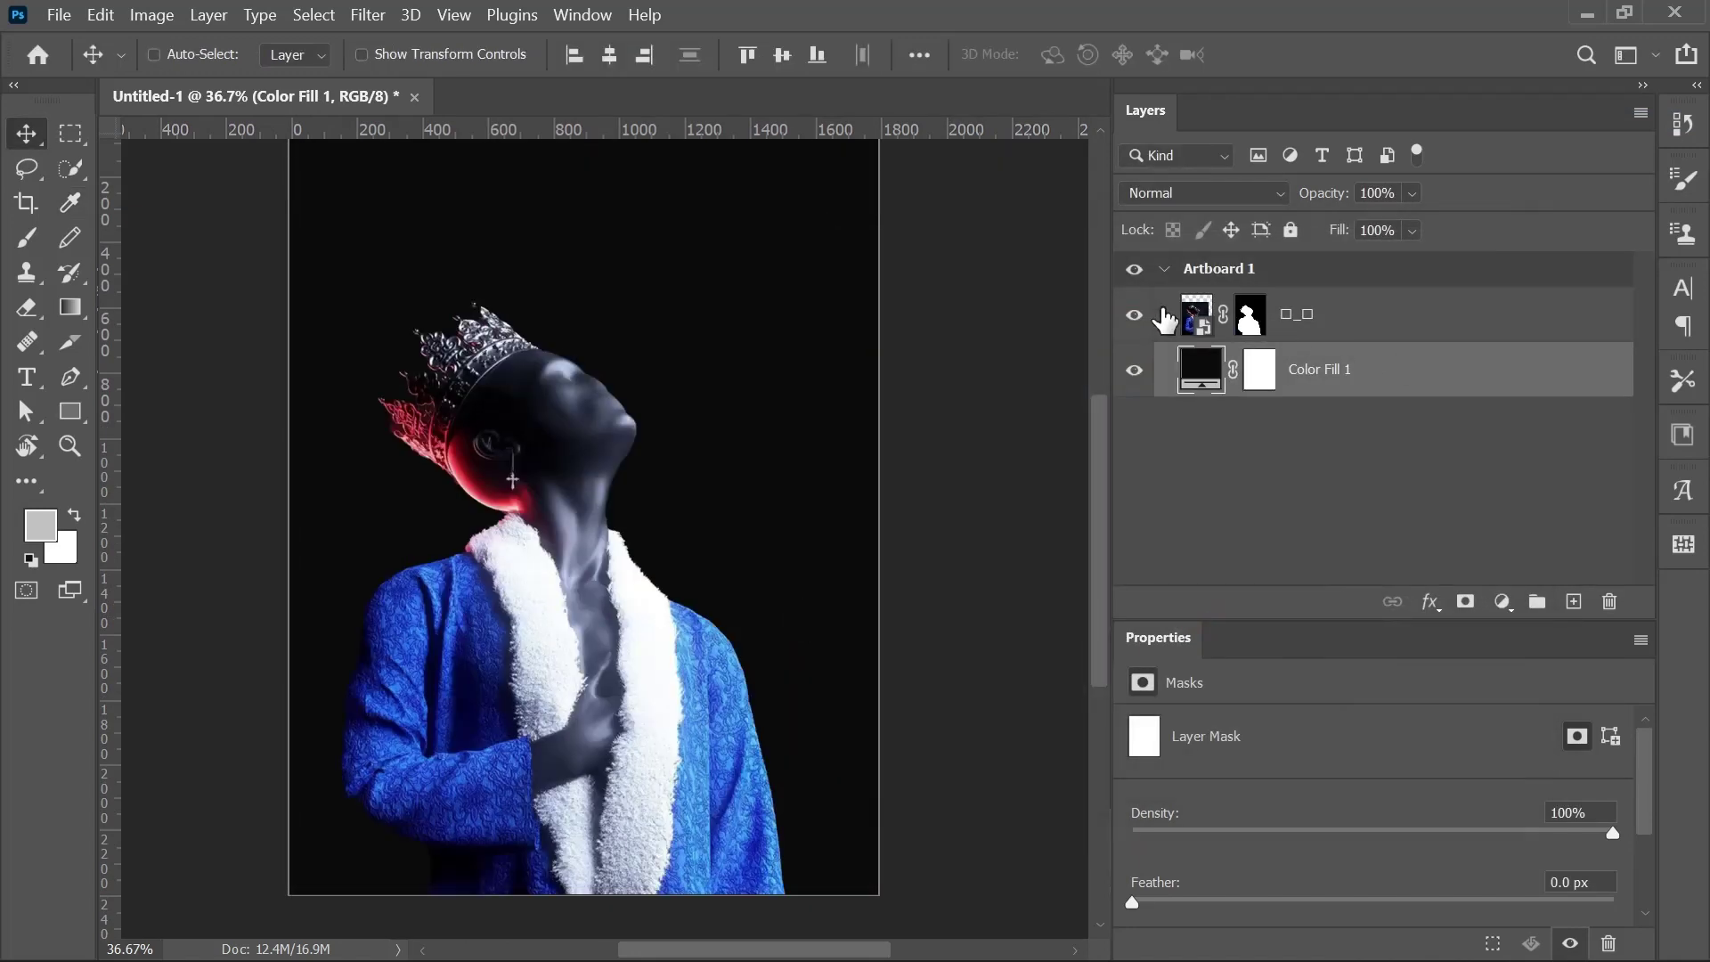
Paint white on the figure layer's mask along the head and coat edges with a soft 500 px brush at 50% opacity.
click(1202, 319)
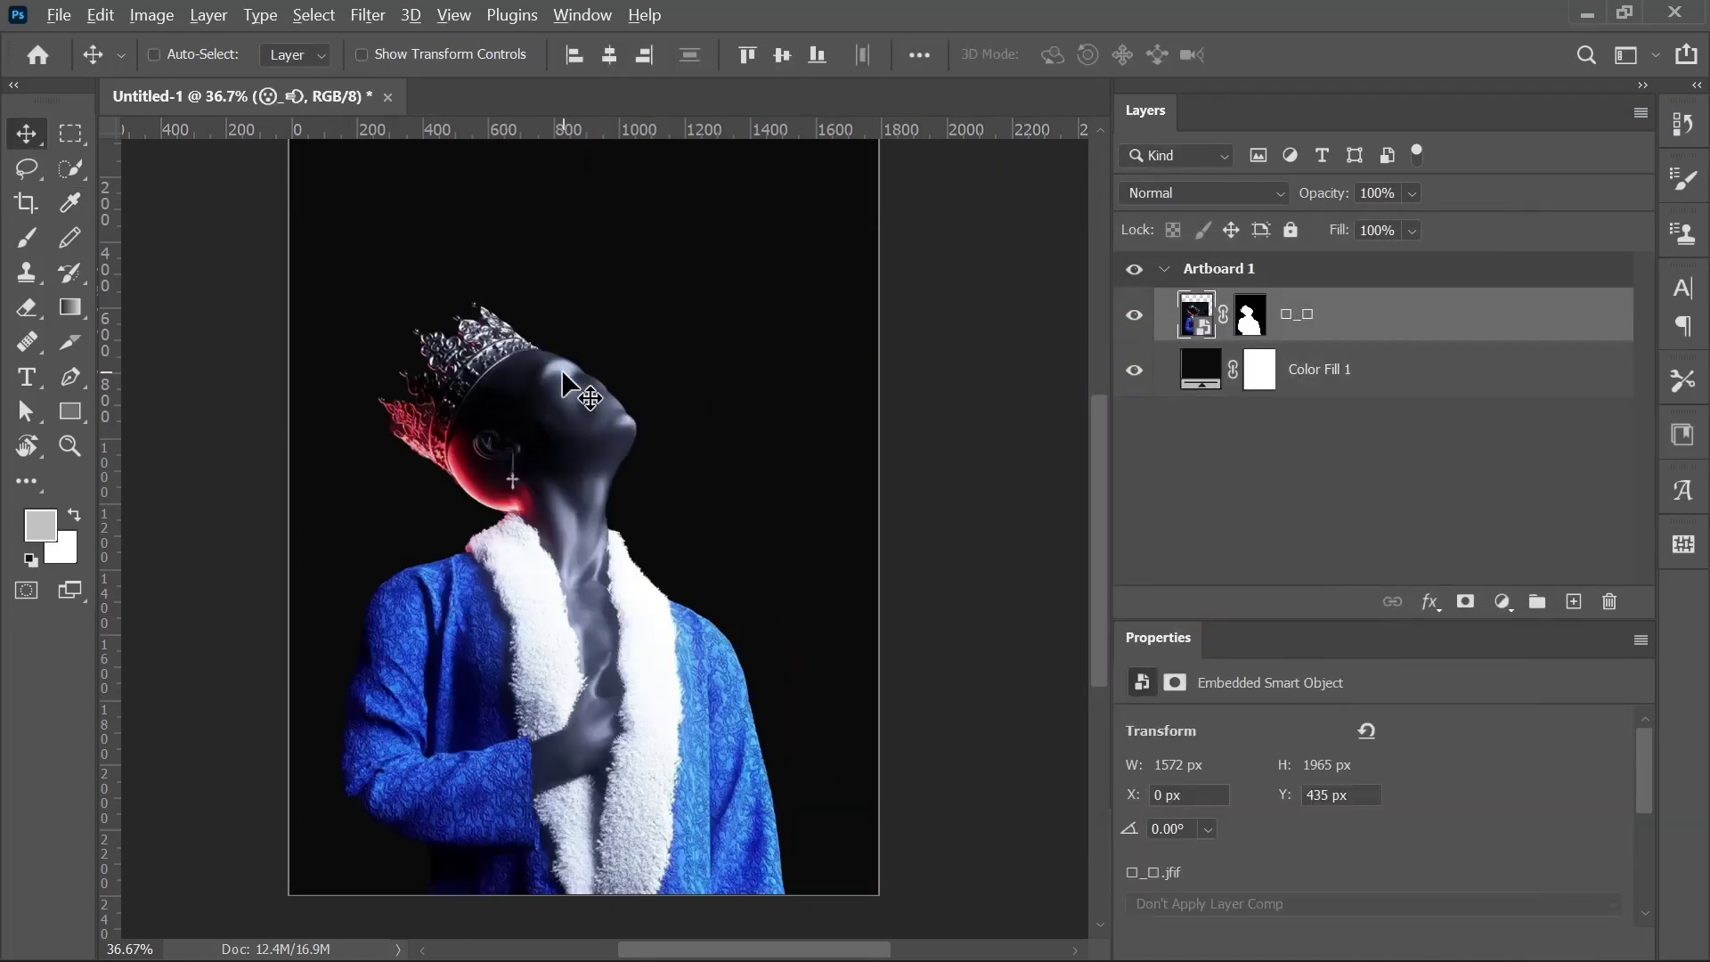
scroll(563, 372, up, 1)
mouse_move(341, 400)
mouse_down()
mouse_move(473, 479)
mouse_move(462, 532)
mouse_up()
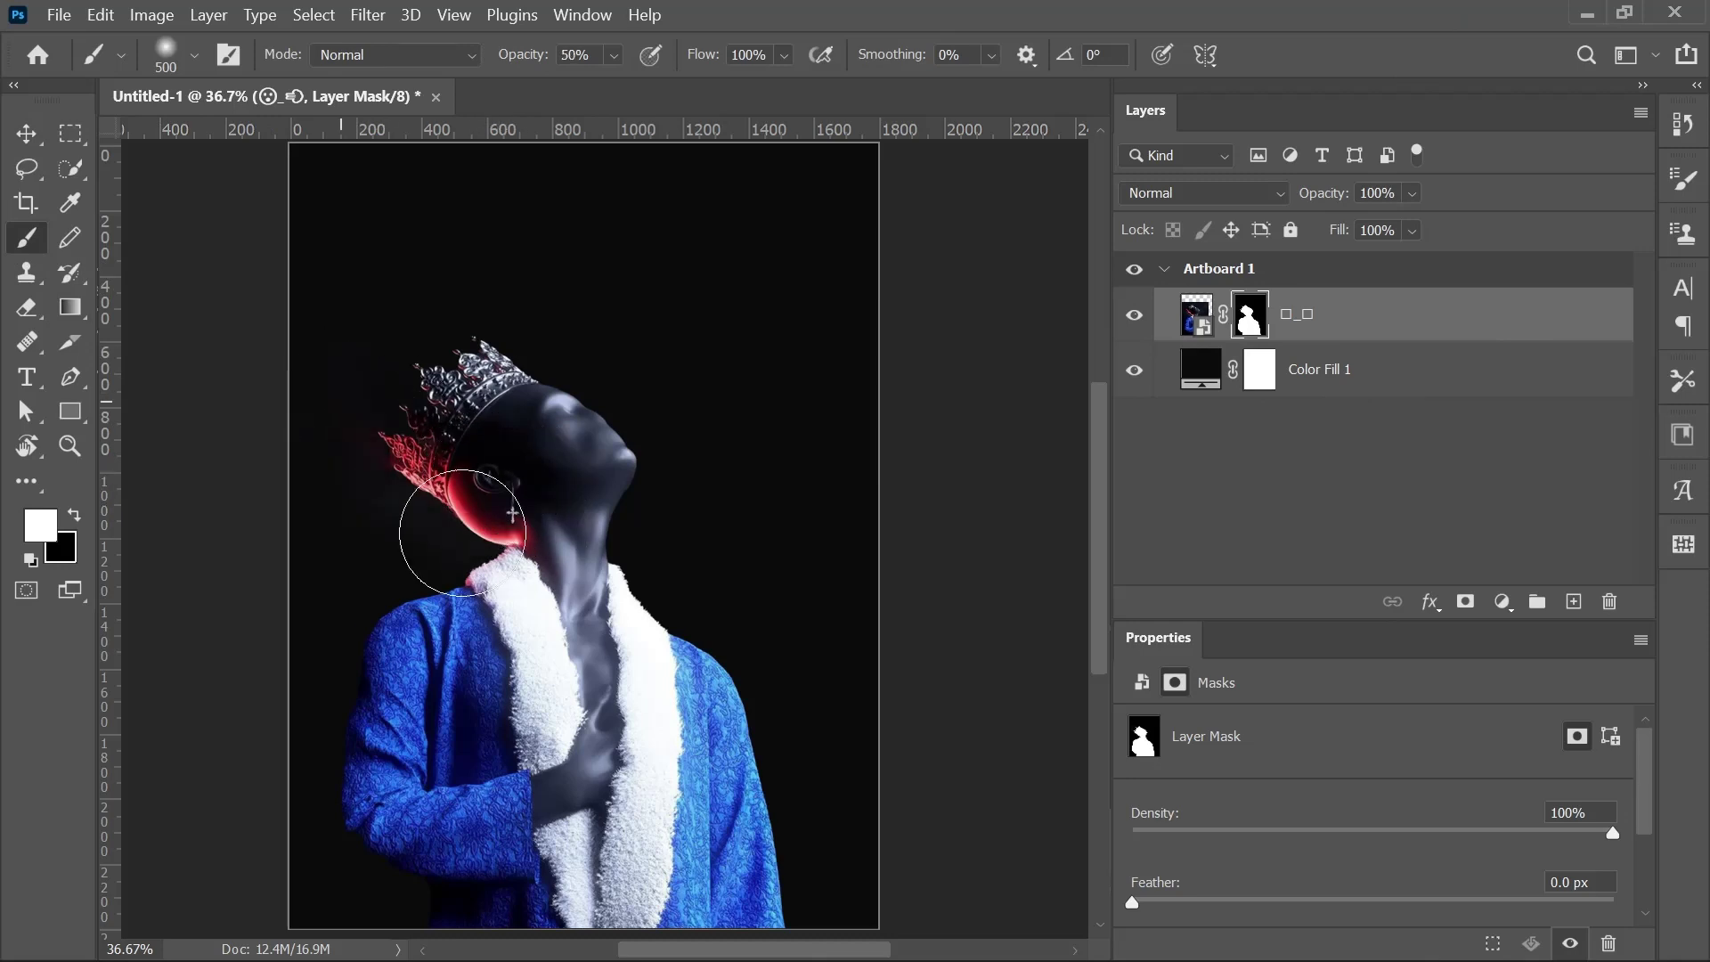
drag(690, 664, 755, 815)
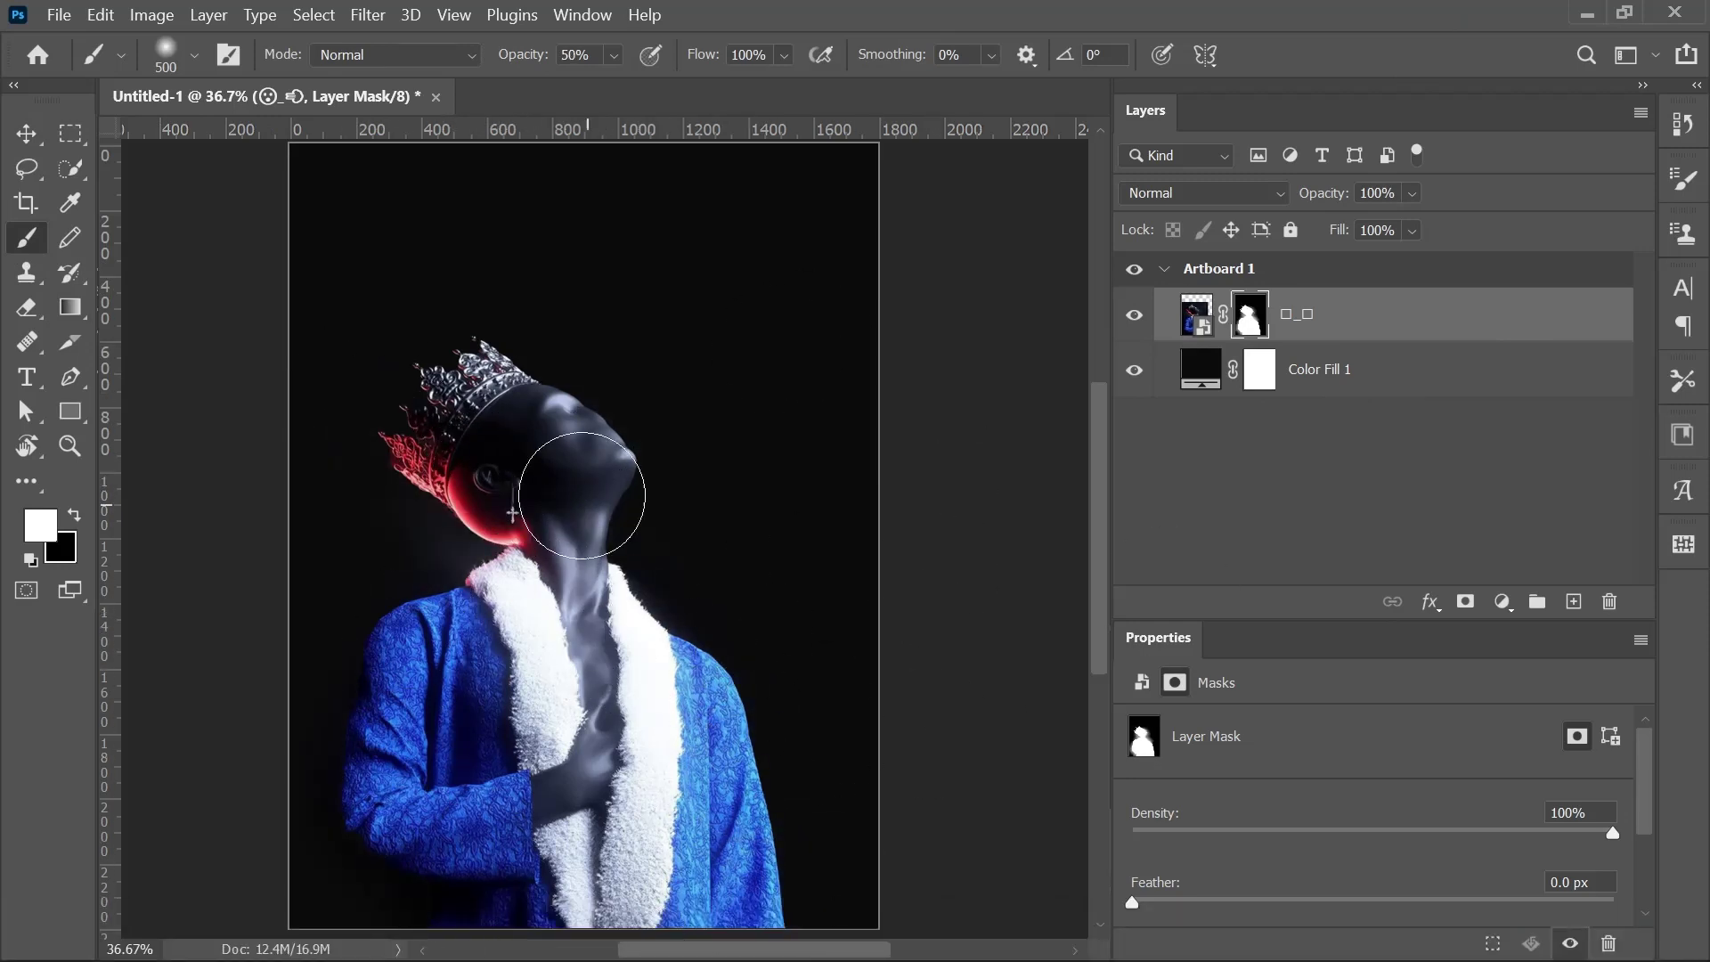
scroll(736, 565, up, 1)
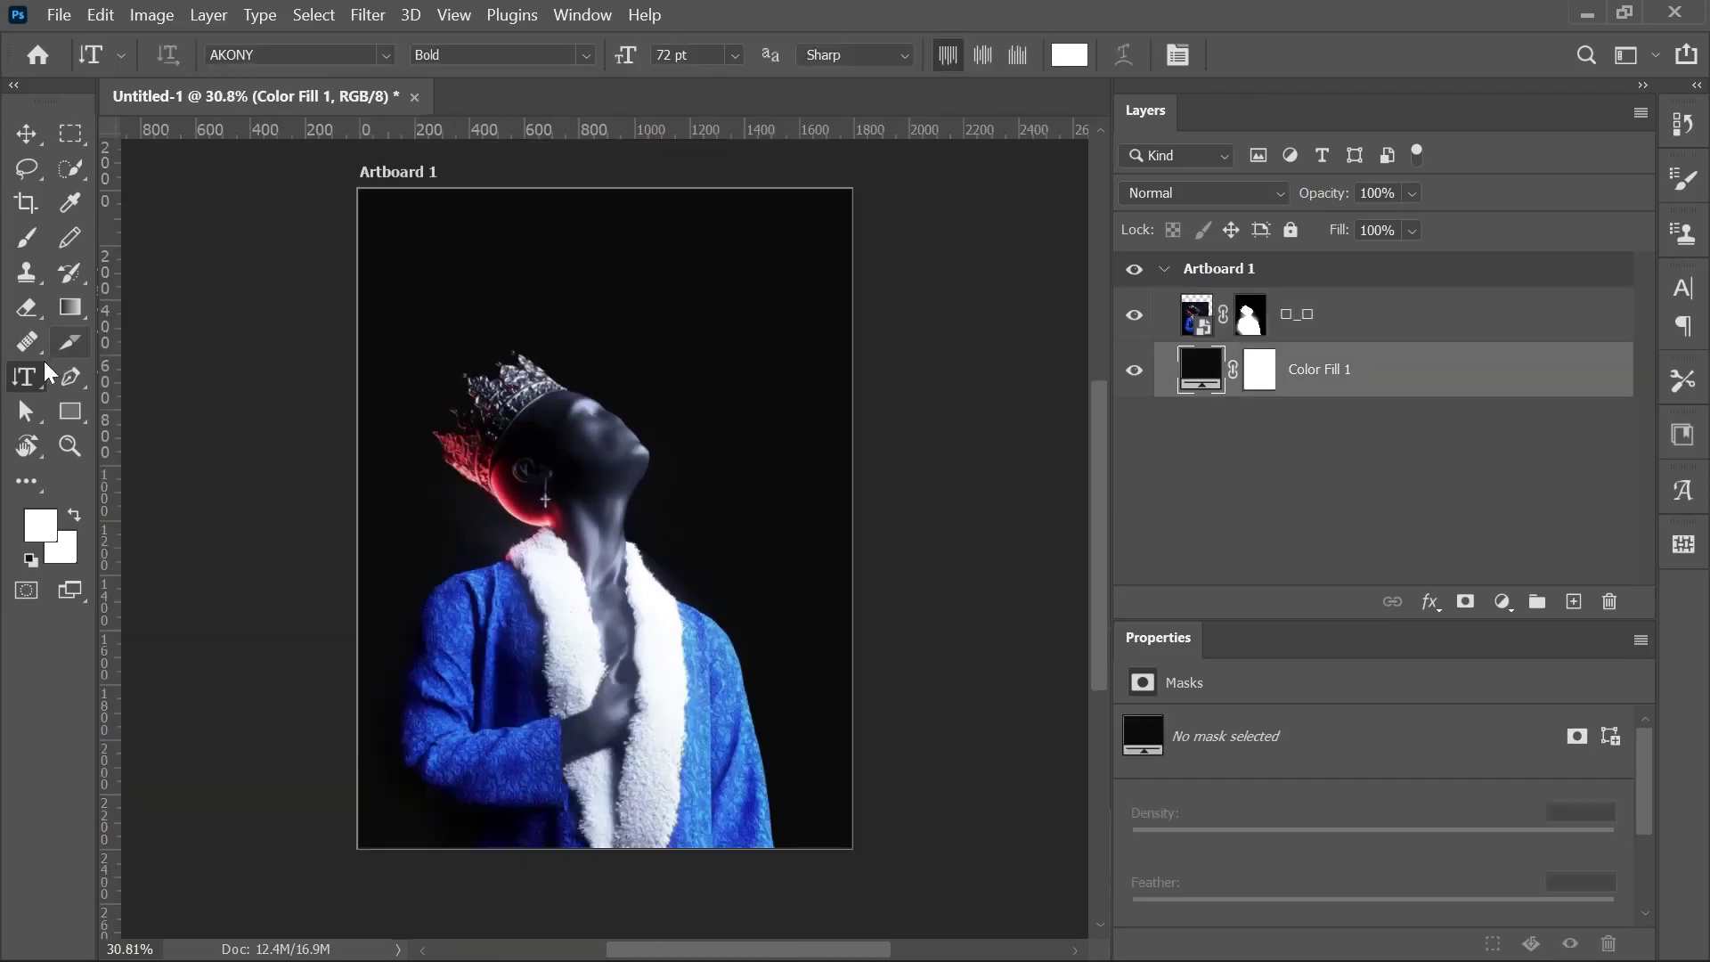
Add horizontal text reading K, II, N, G stacked on four lines in white AKONY Bold 72 pt beside the figure.
right_click(31, 371)
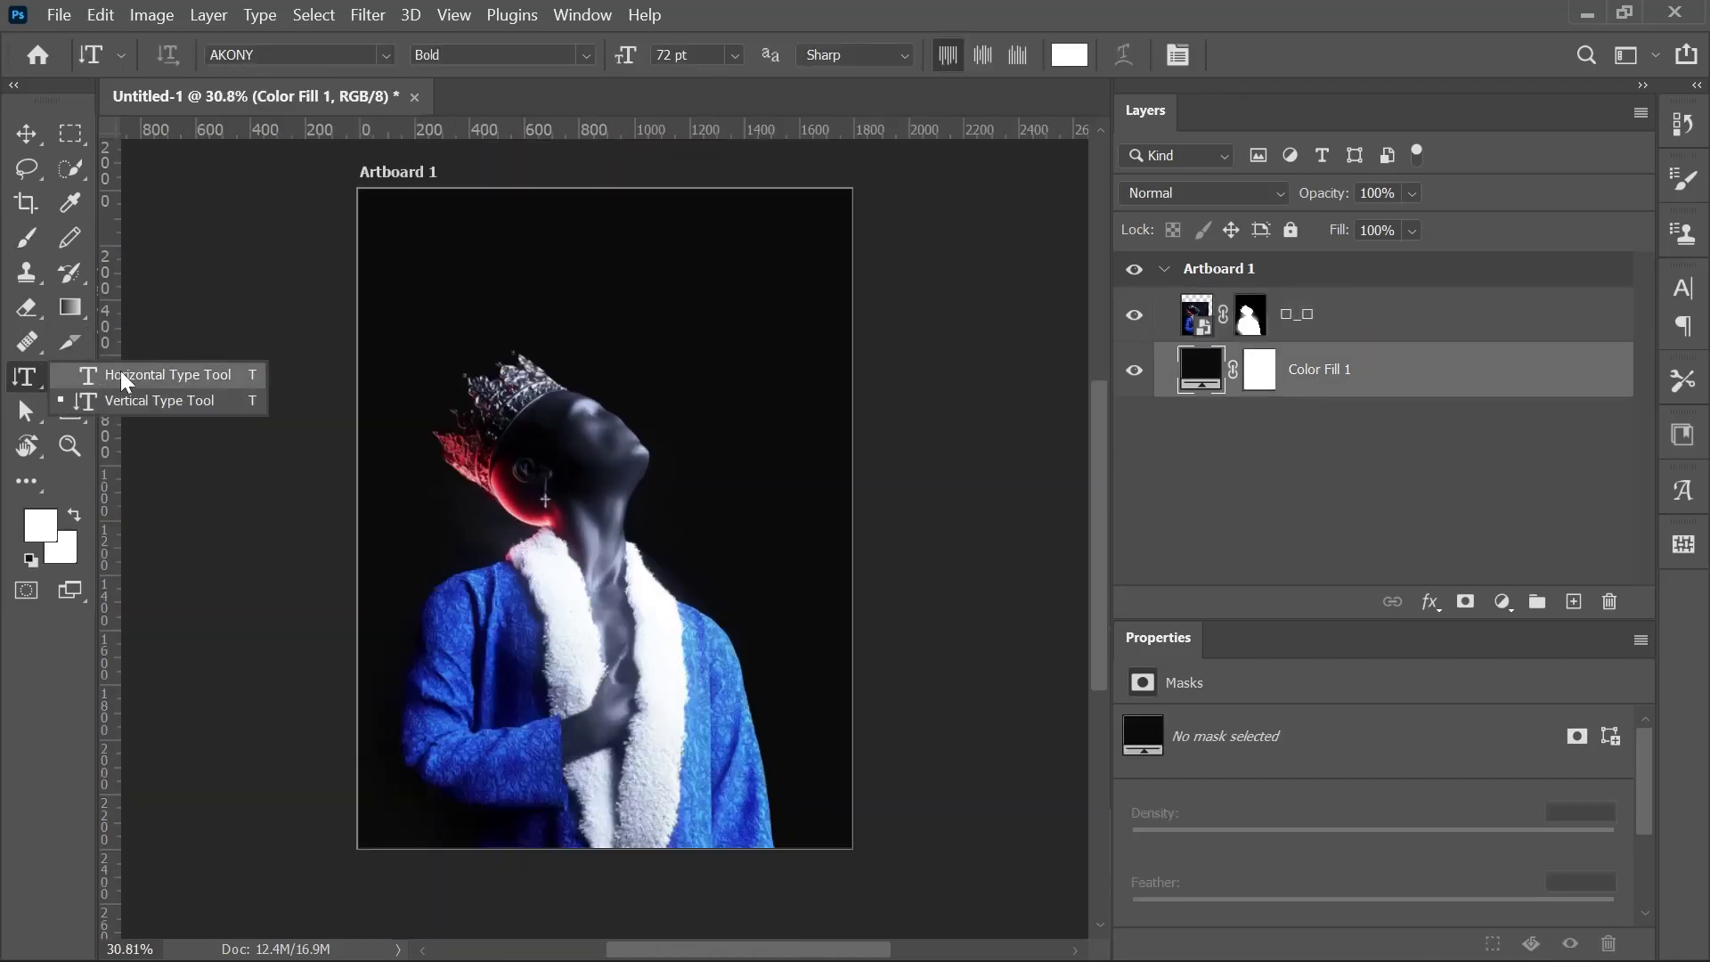
click(123, 374)
click(725, 299)
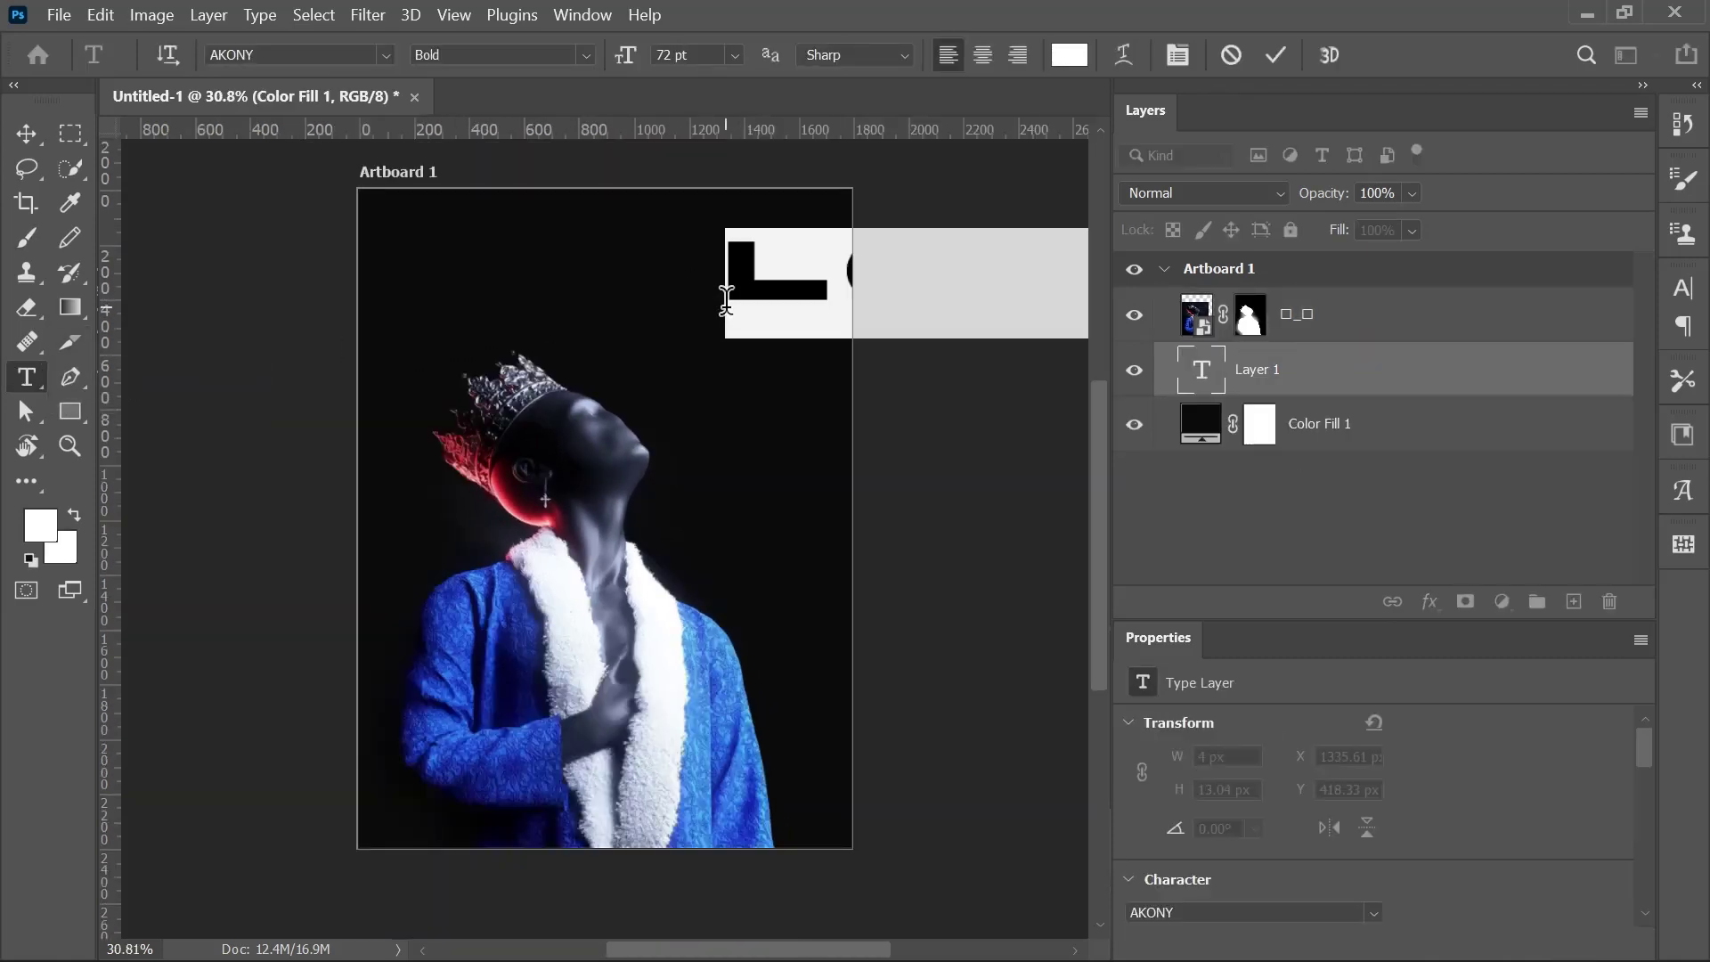
text(K )
text(II)
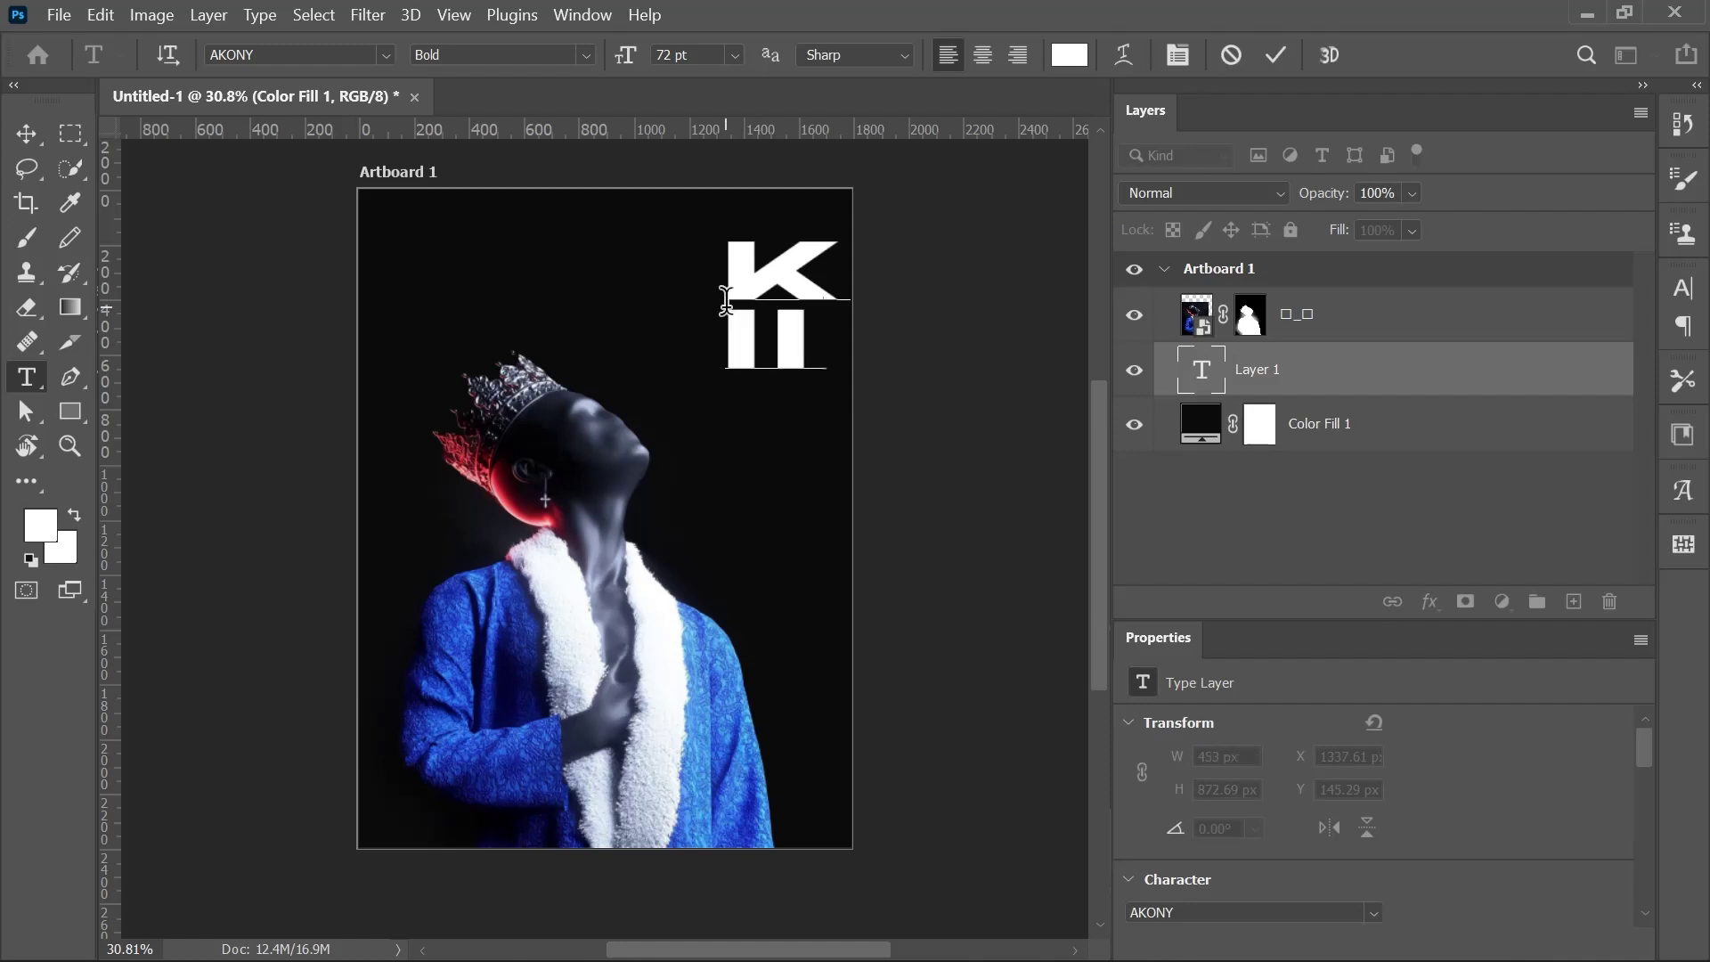
key(Return)
text(N)
key(Return)
text(G)
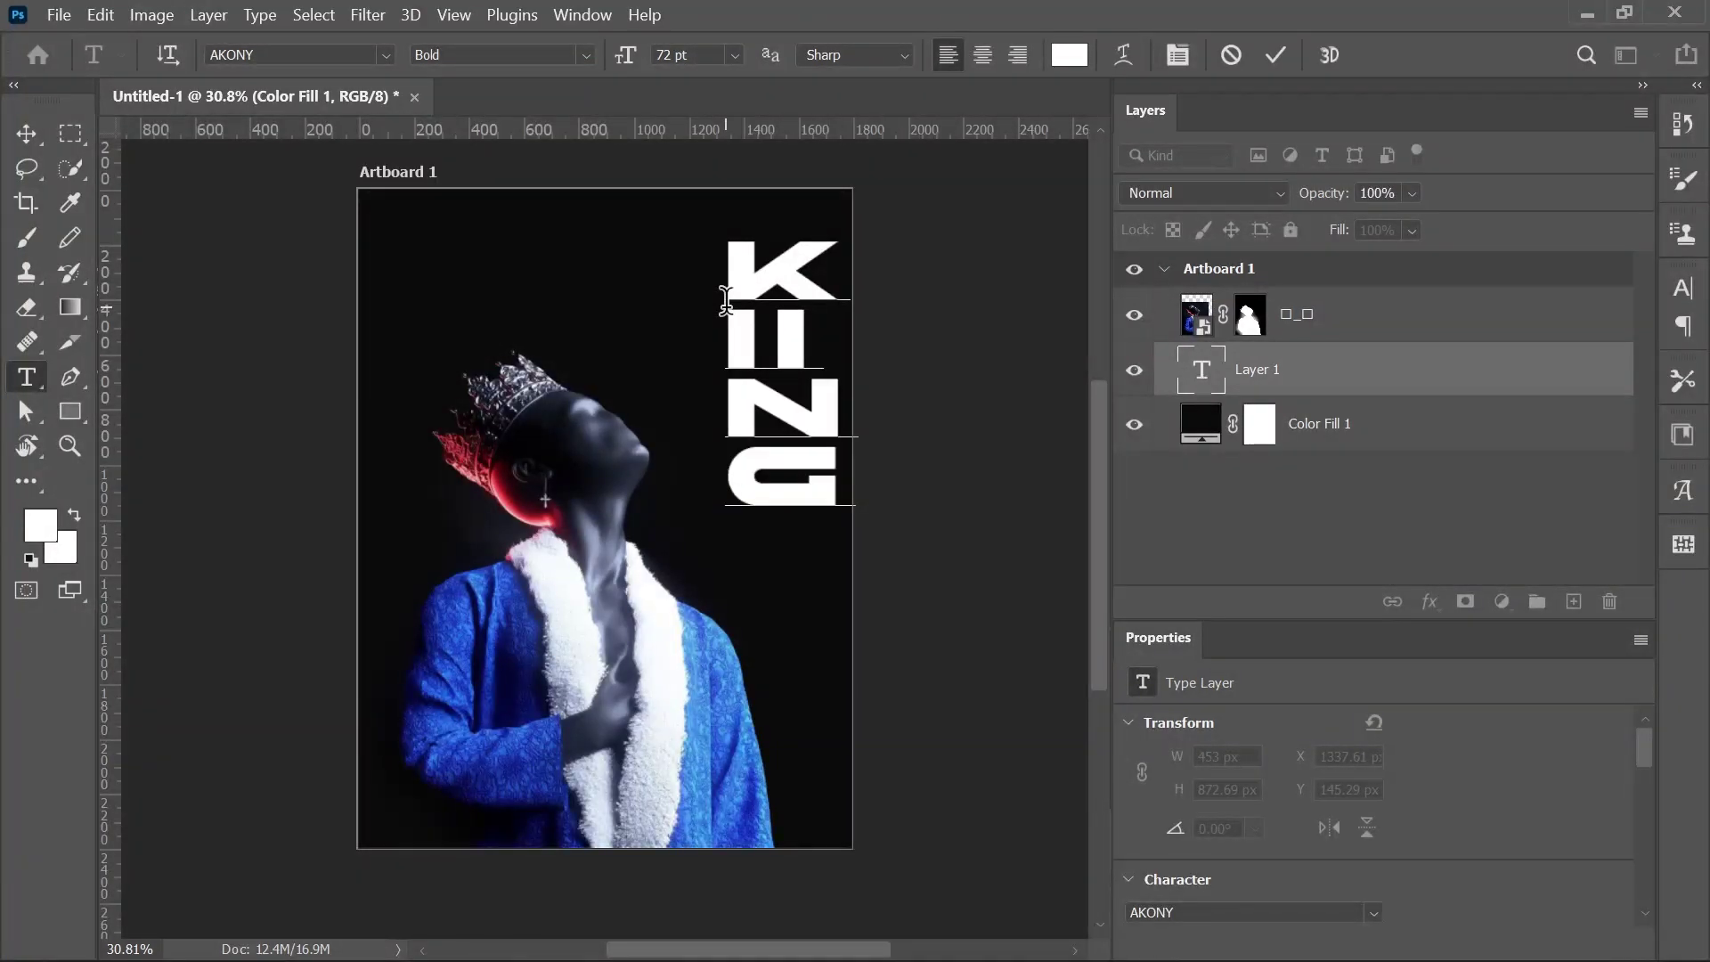
Increase the tracking of the II line until it spans the width of the other letters.
drag(736, 332, 824, 334)
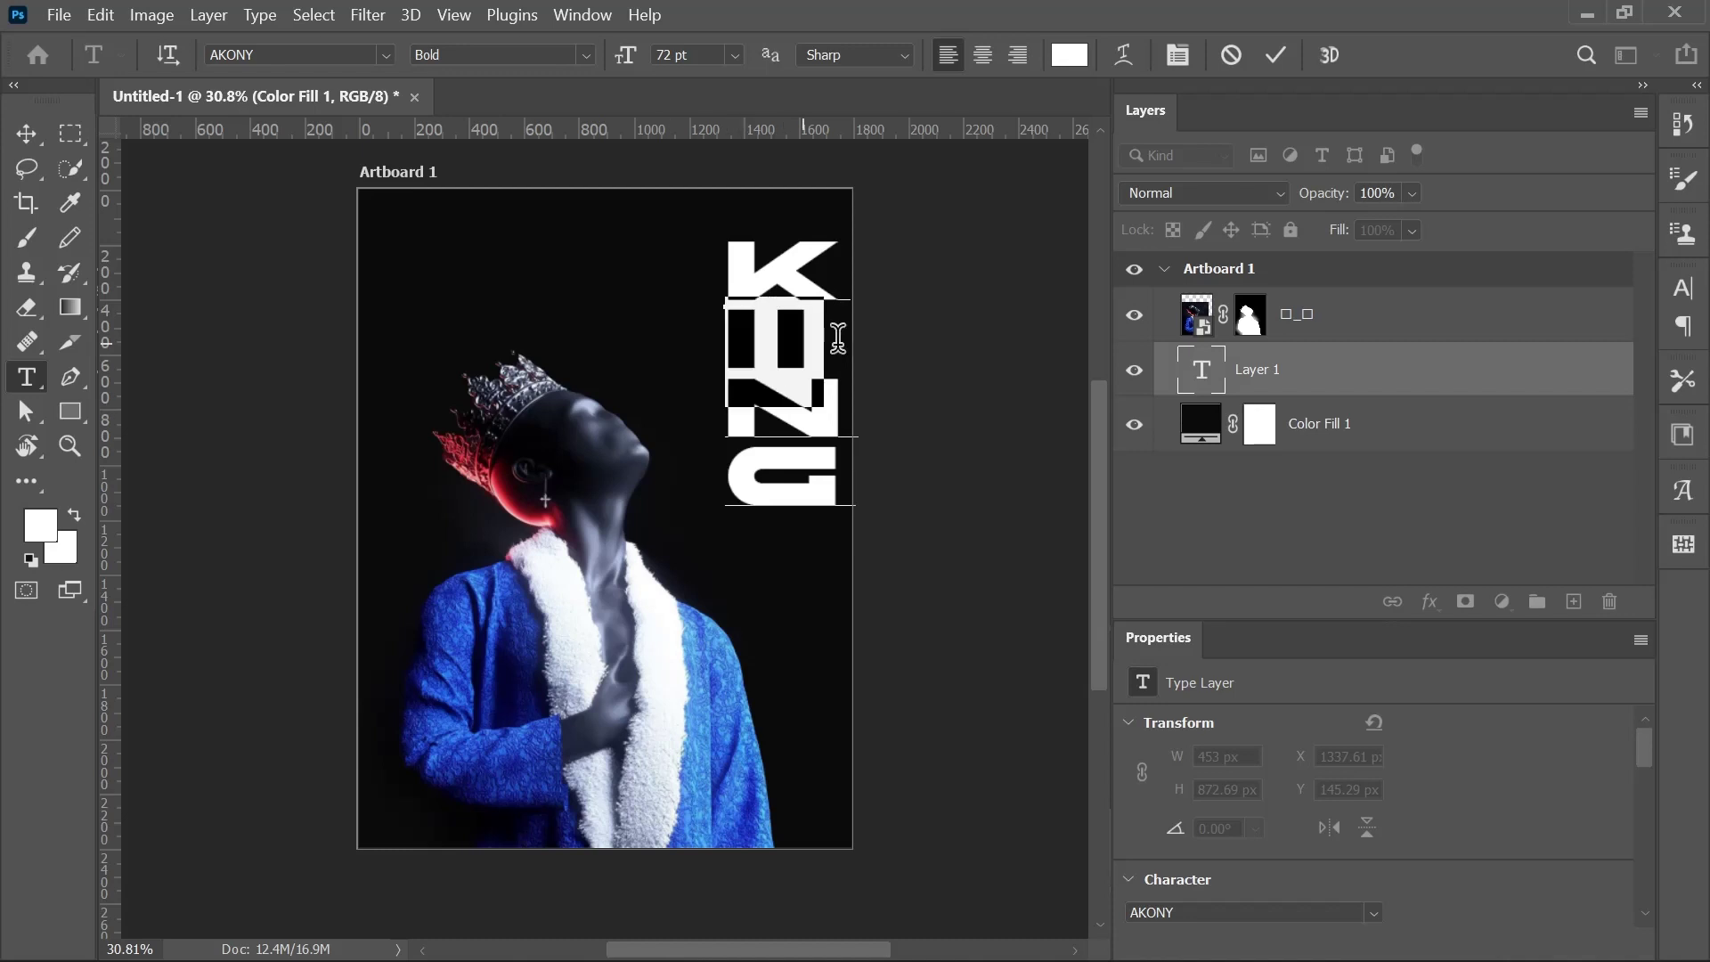
scroll(1404, 821, down, 3)
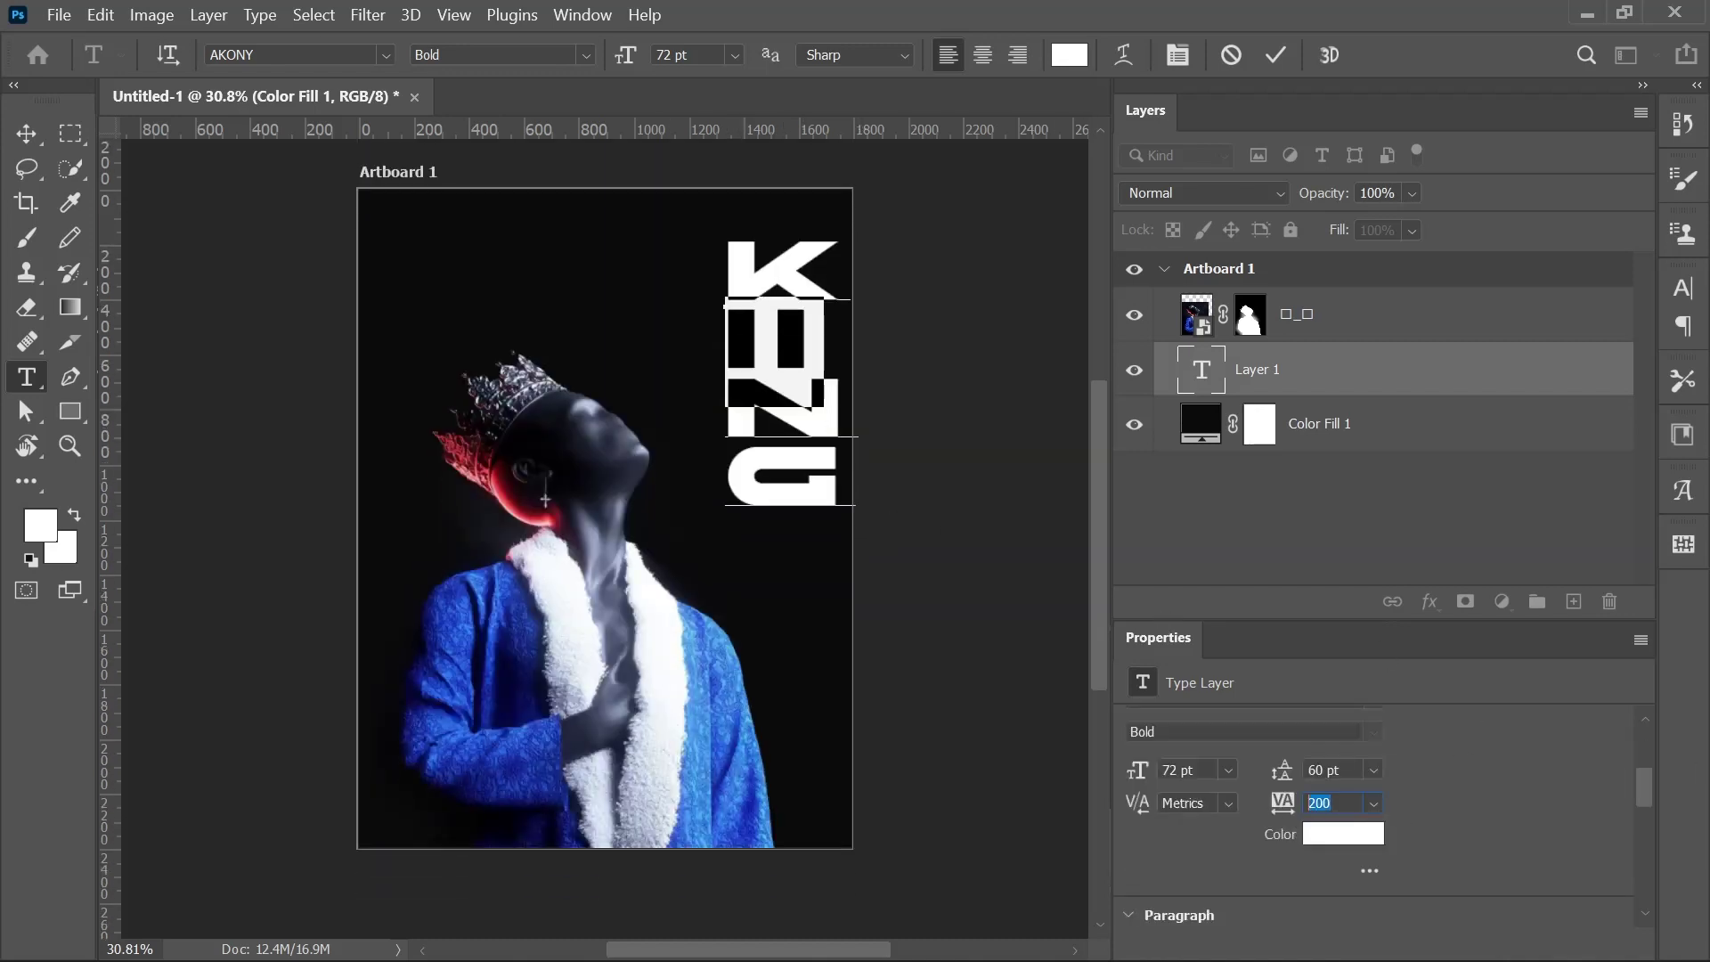
scroll(1331, 805, up, 20)
click(1275, 55)
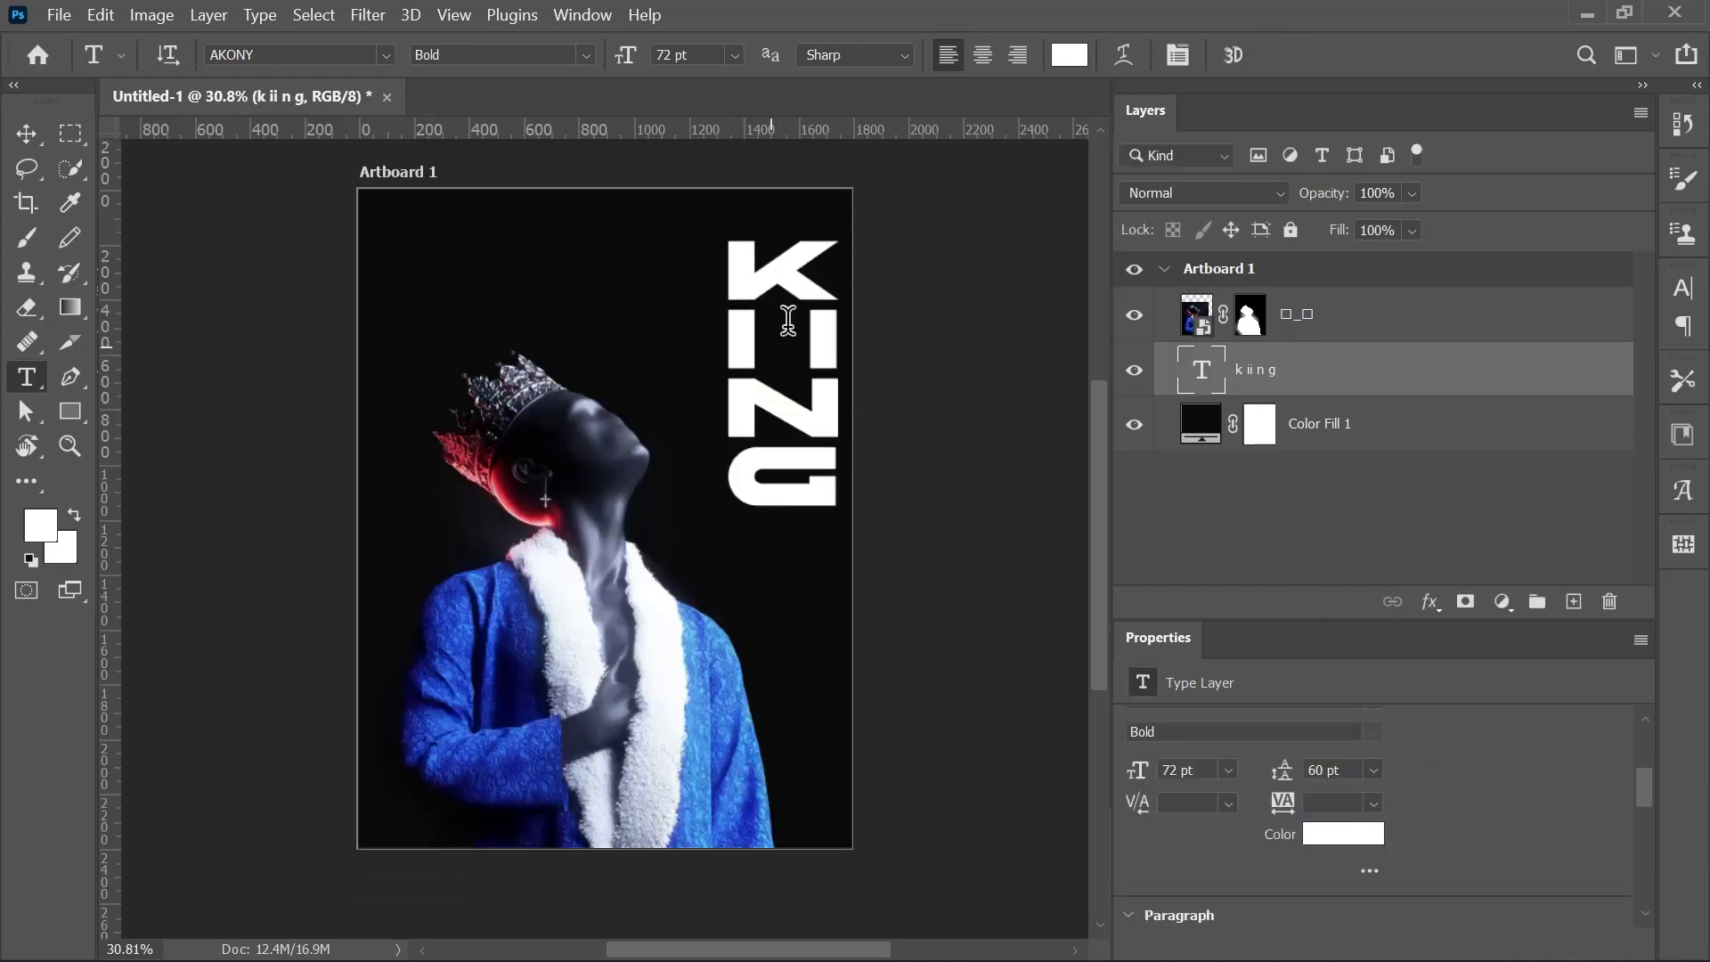
Enlarge the stacked KIING text to about 833 × 1564 px and move it down so it sits partly behind the figure.
click(18, 142)
drag(823, 361, 814, 499)
key(ctrl+t)
drag(701, 375, 655, 250)
drag(807, 432, 782, 512)
click(1323, 56)
scroll(784, 481, up, 2)
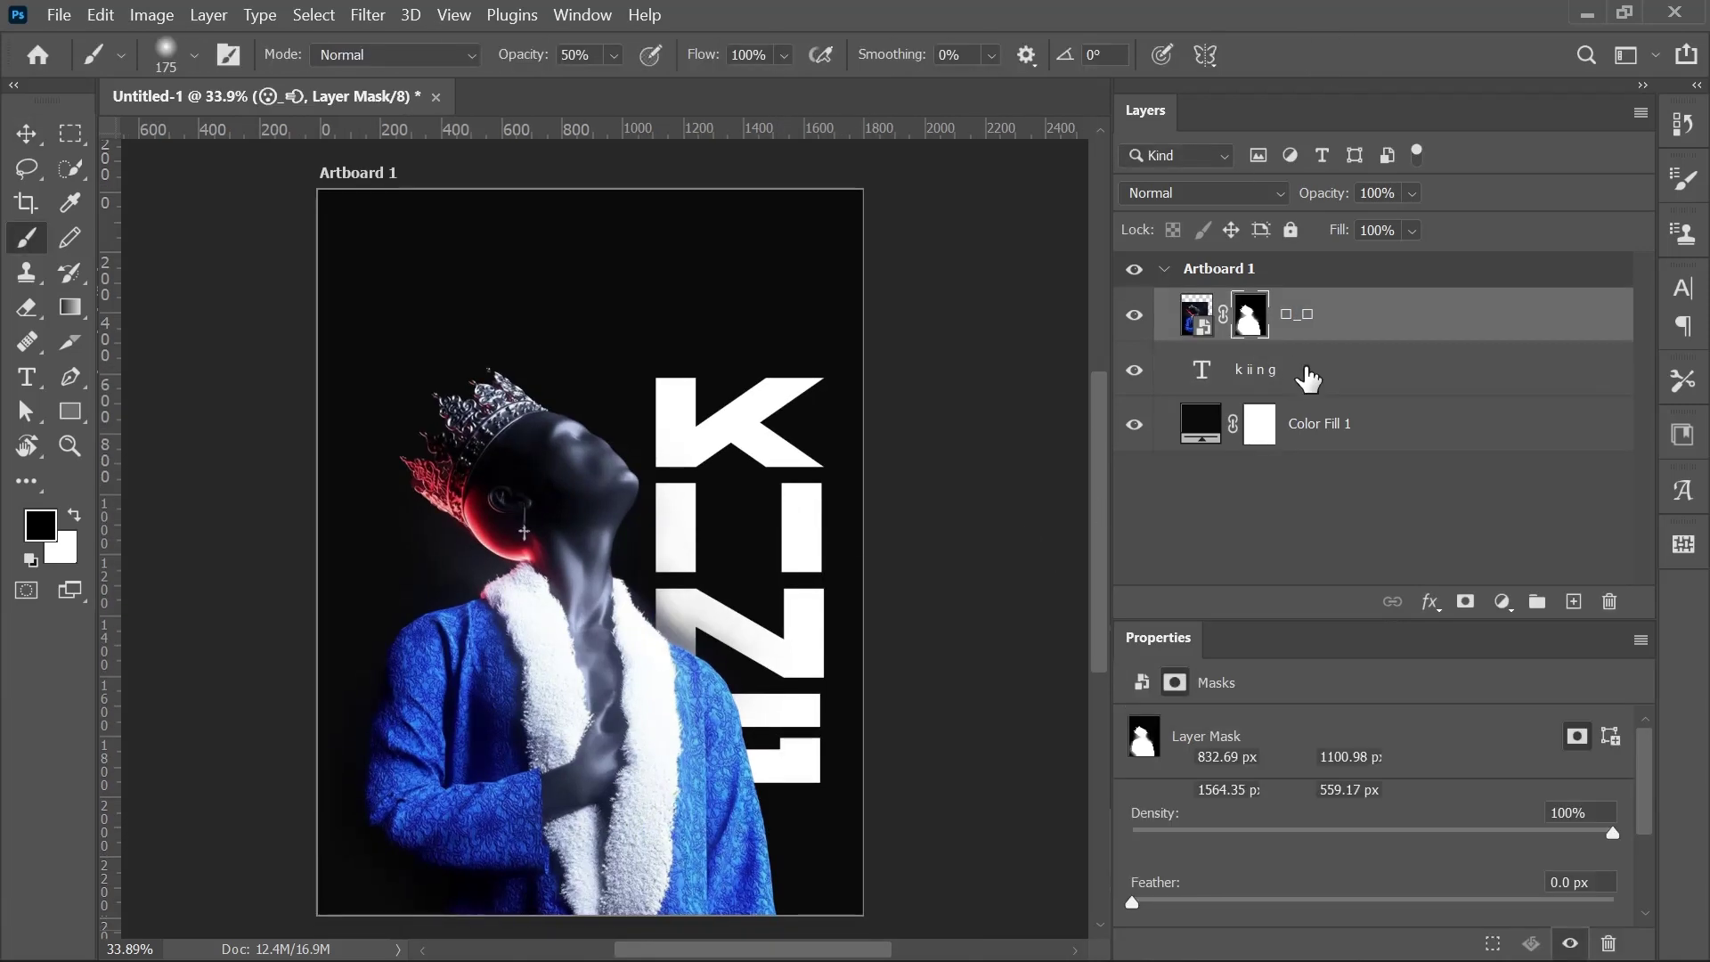
Add a new text layer reading ONE in white AKONY Bold 72 pt above the KIING text.
click(1306, 371)
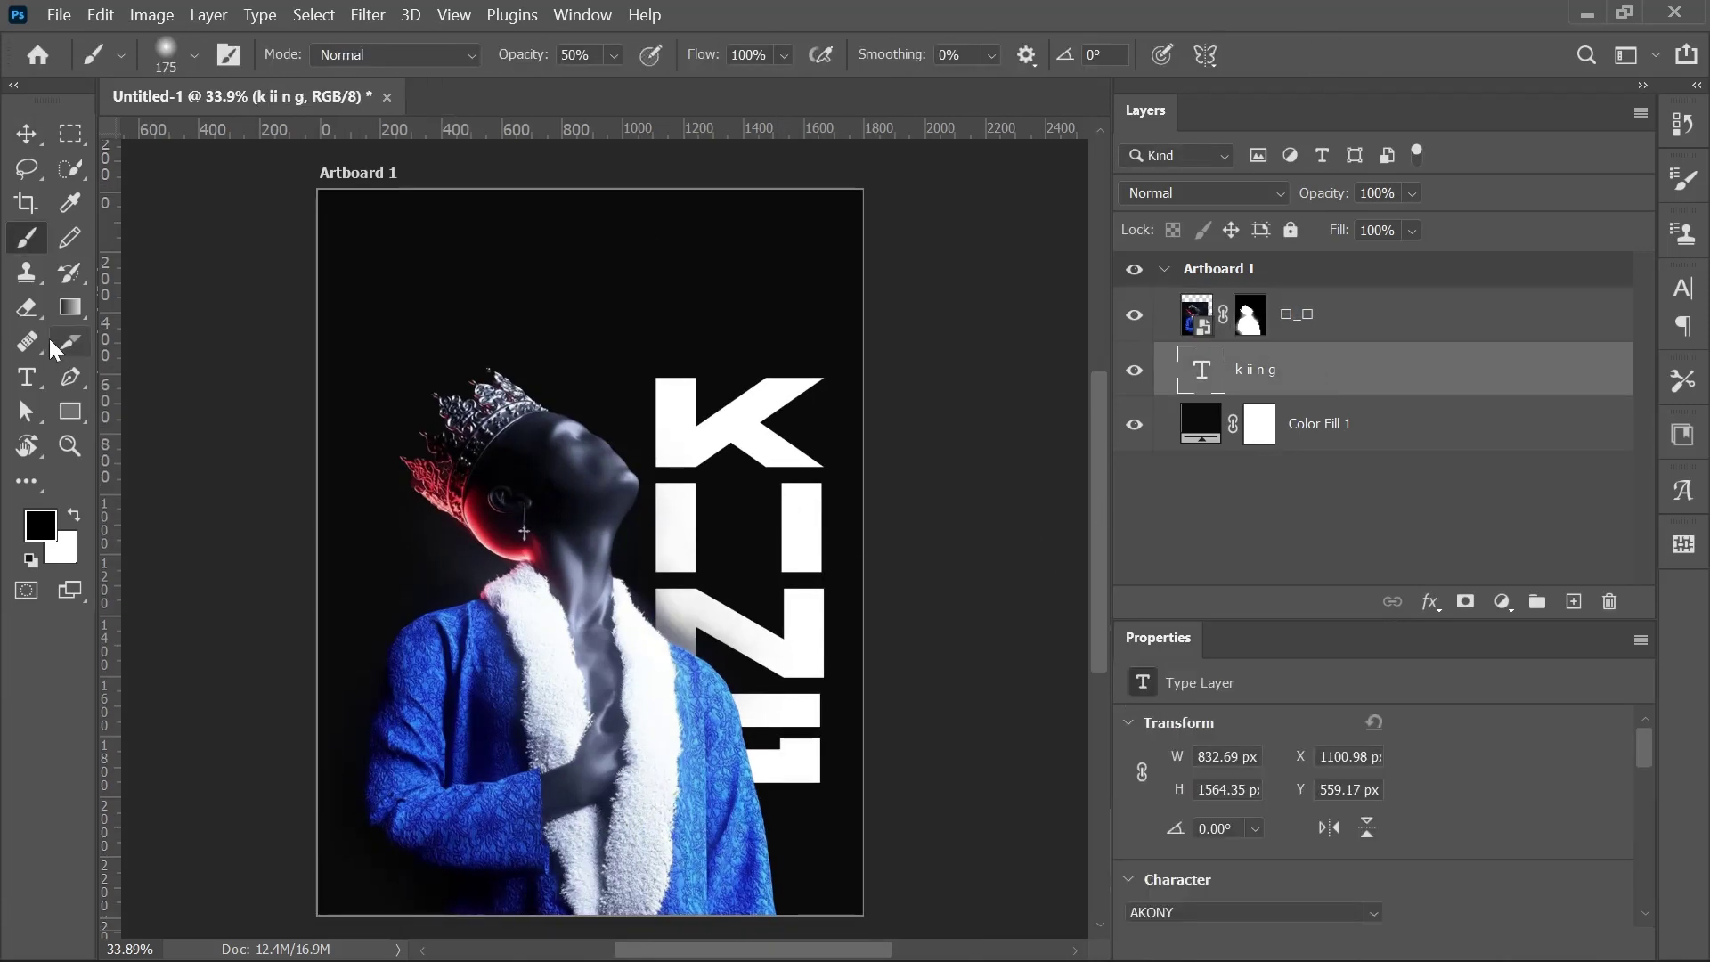
click(27, 376)
click(484, 280)
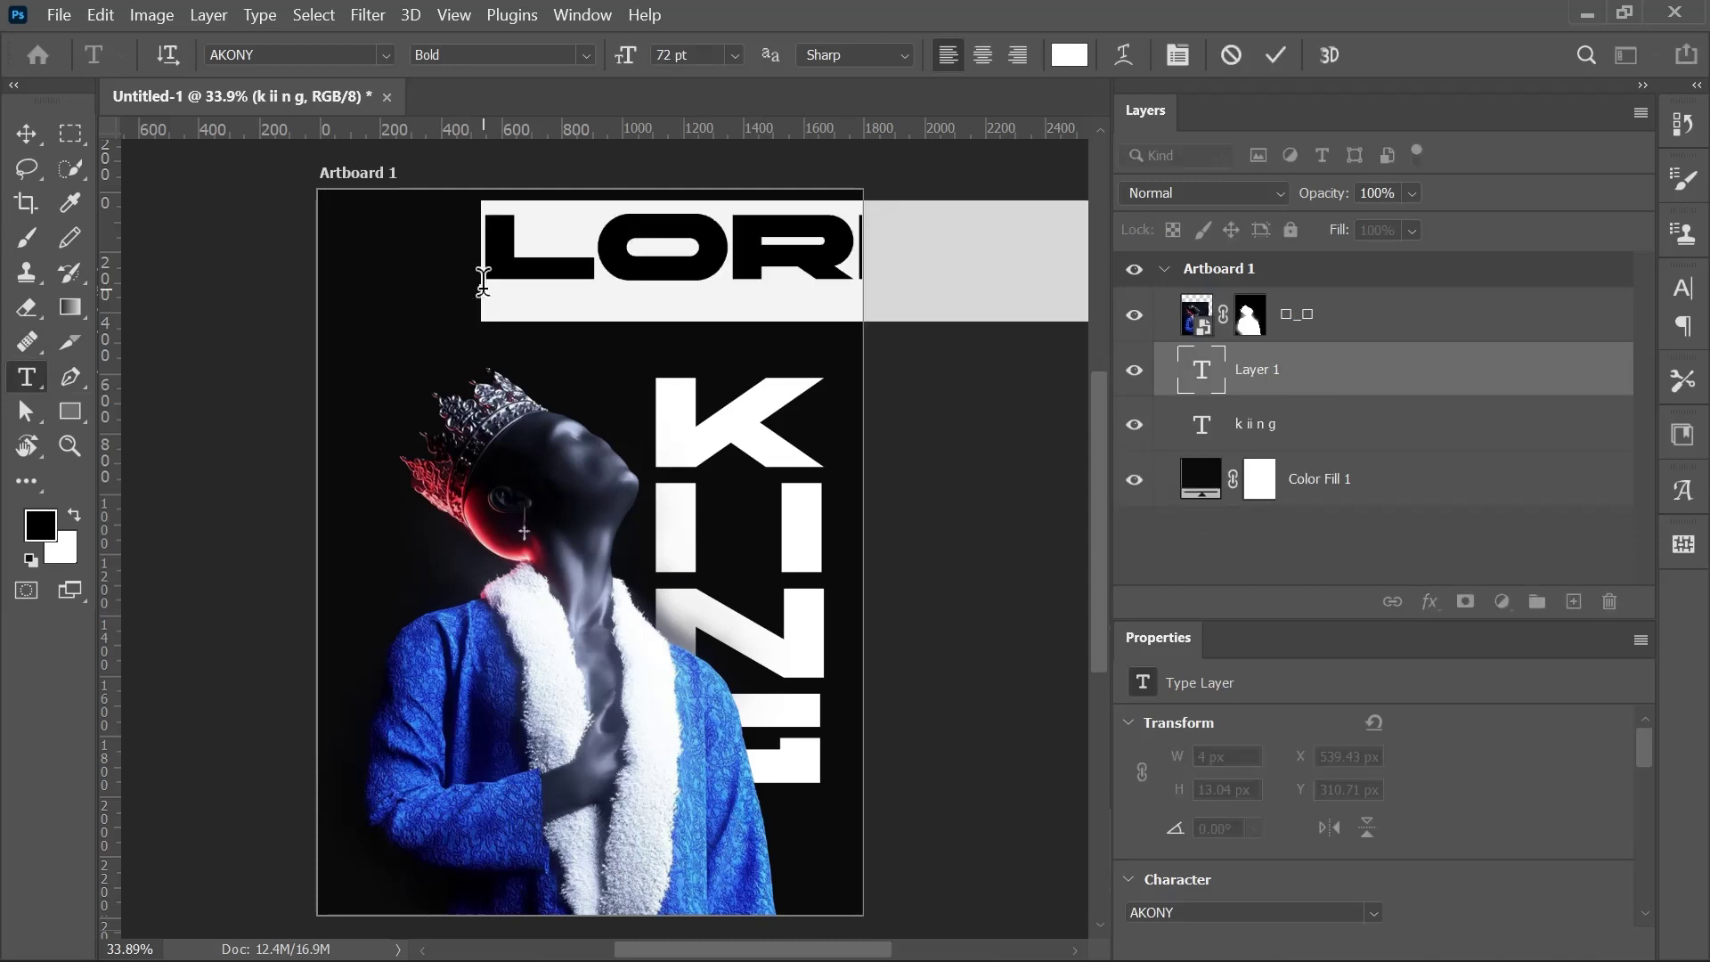
text(ONE)
click(1275, 55)
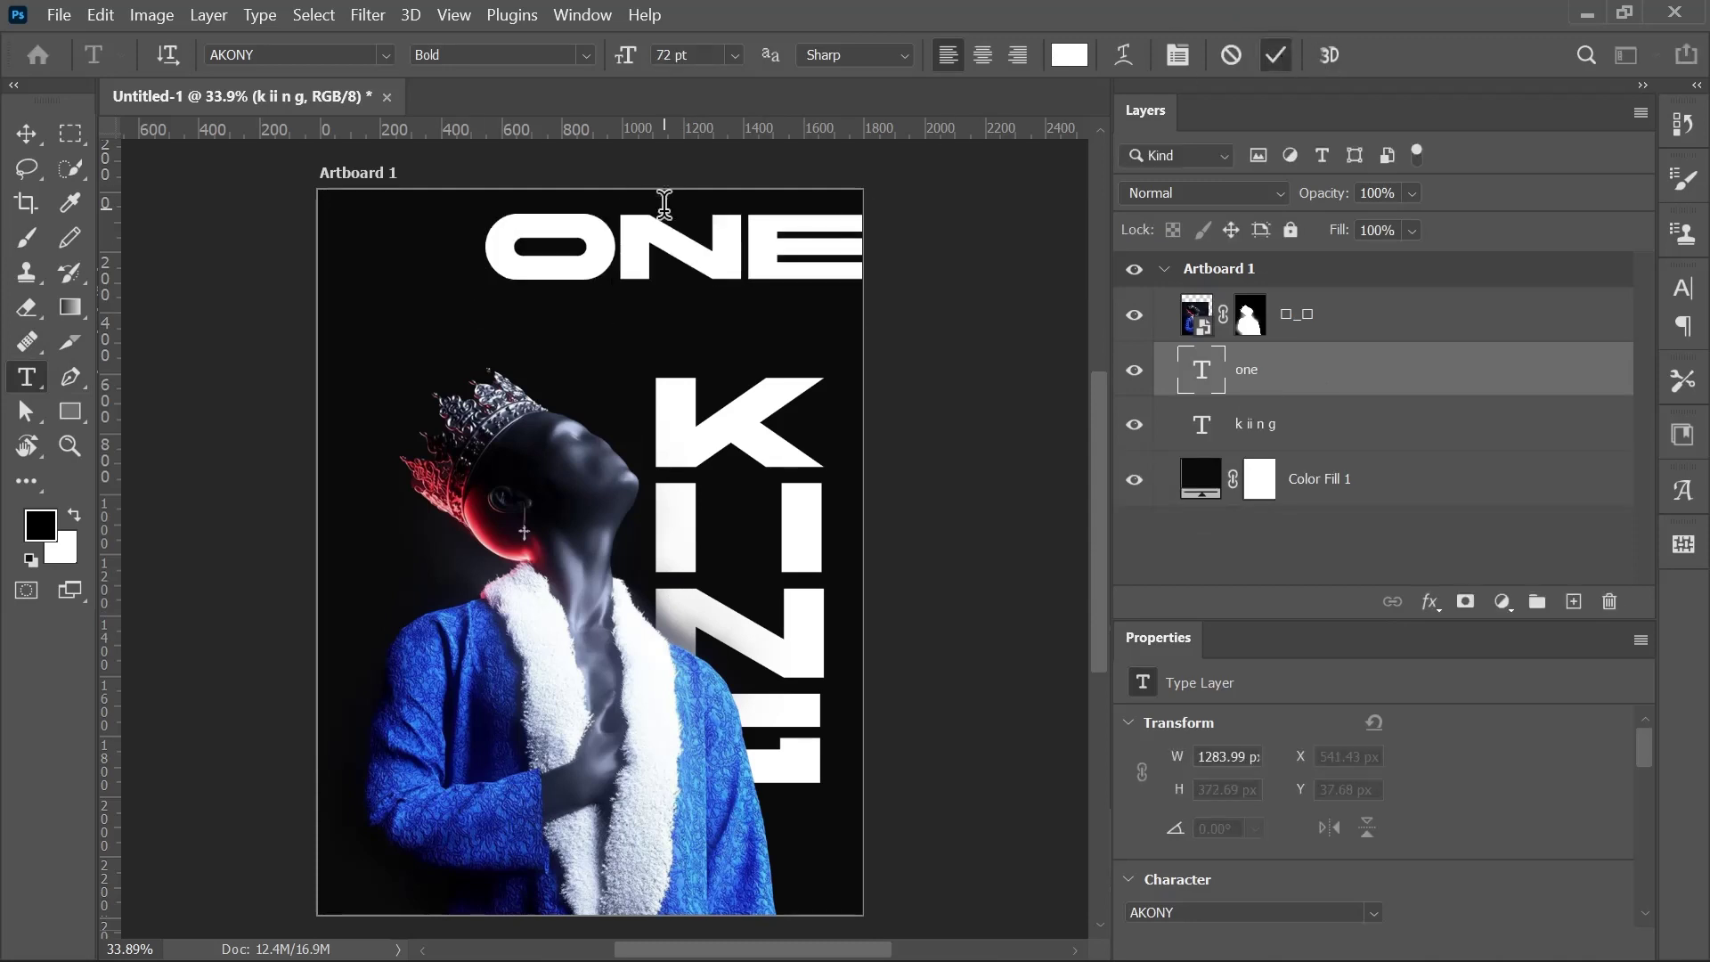
Align the ONE text with the right edge of the stacked letters and scale it up to about 120%.
key(v)
drag(660, 271, 614, 347)
key(ctrl)
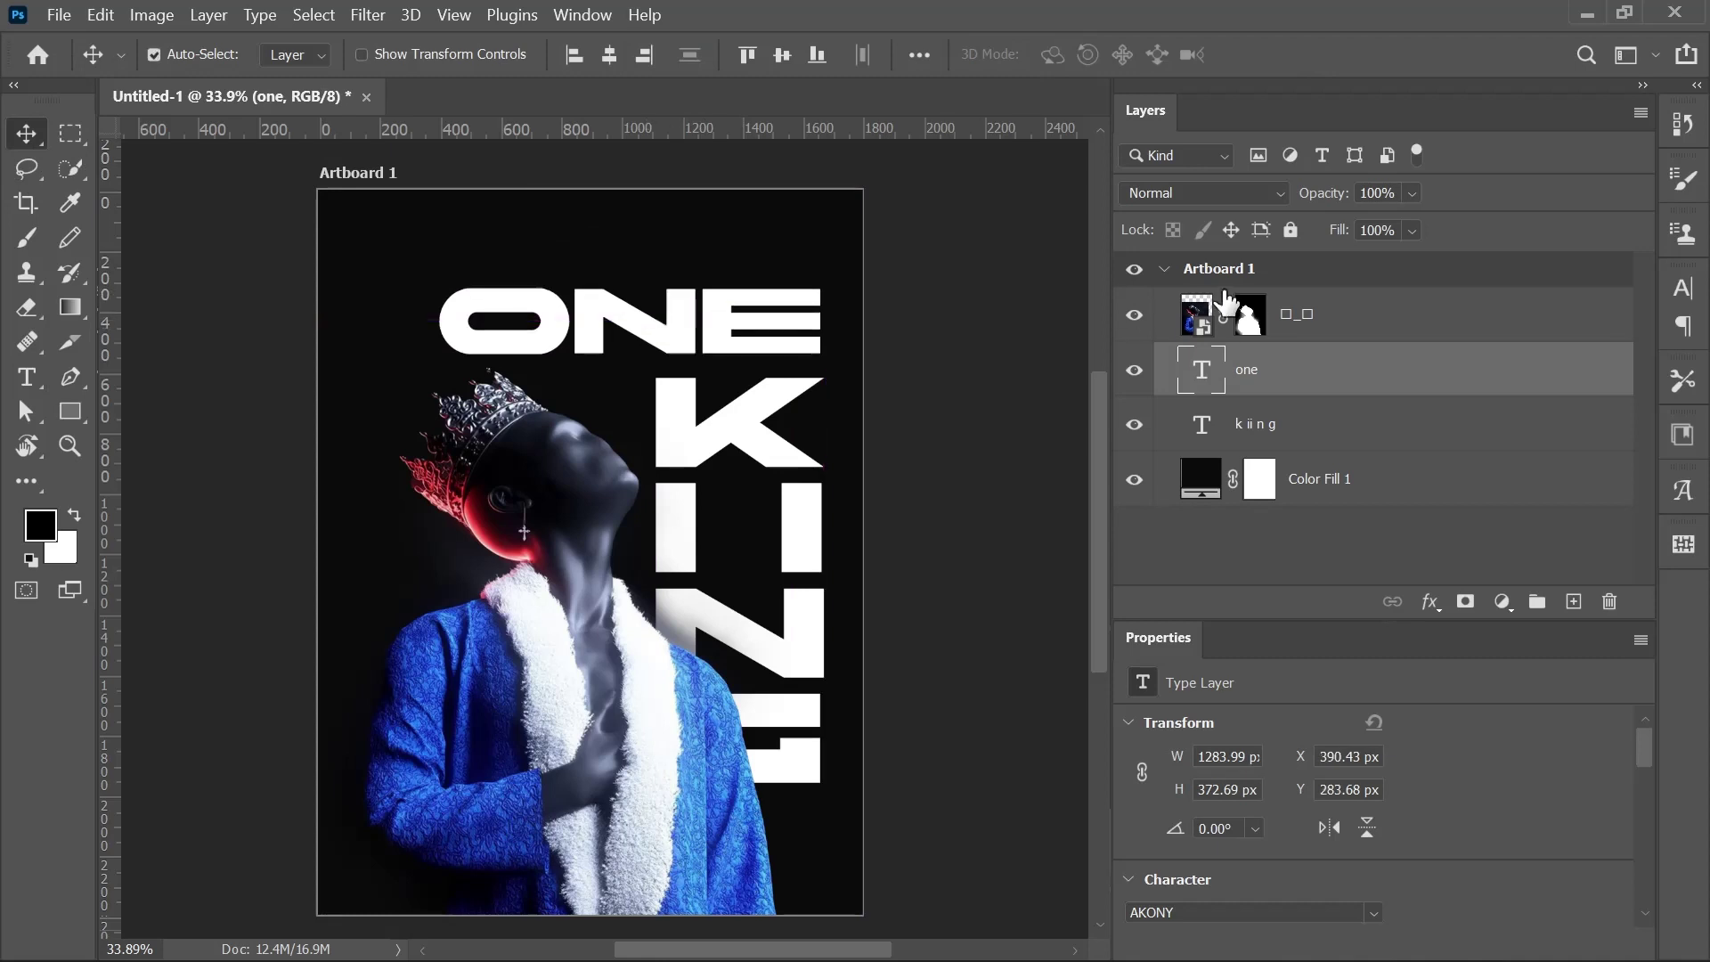
key(ctrl+t)
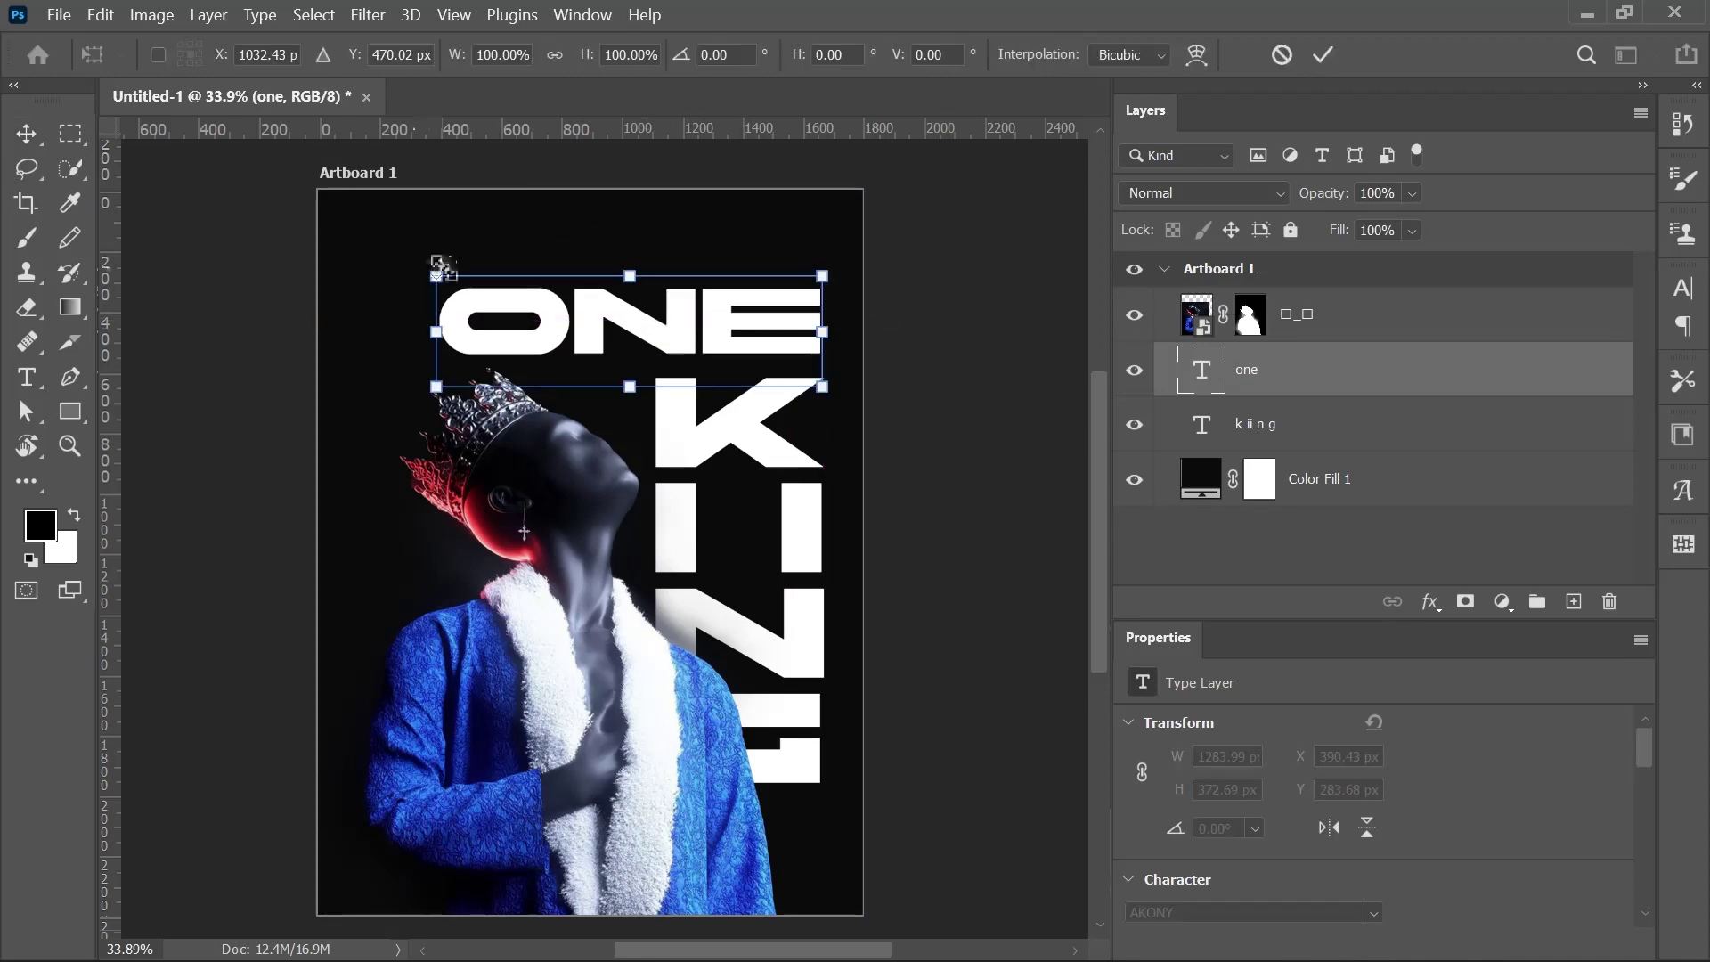
drag(441, 267, 389, 166)
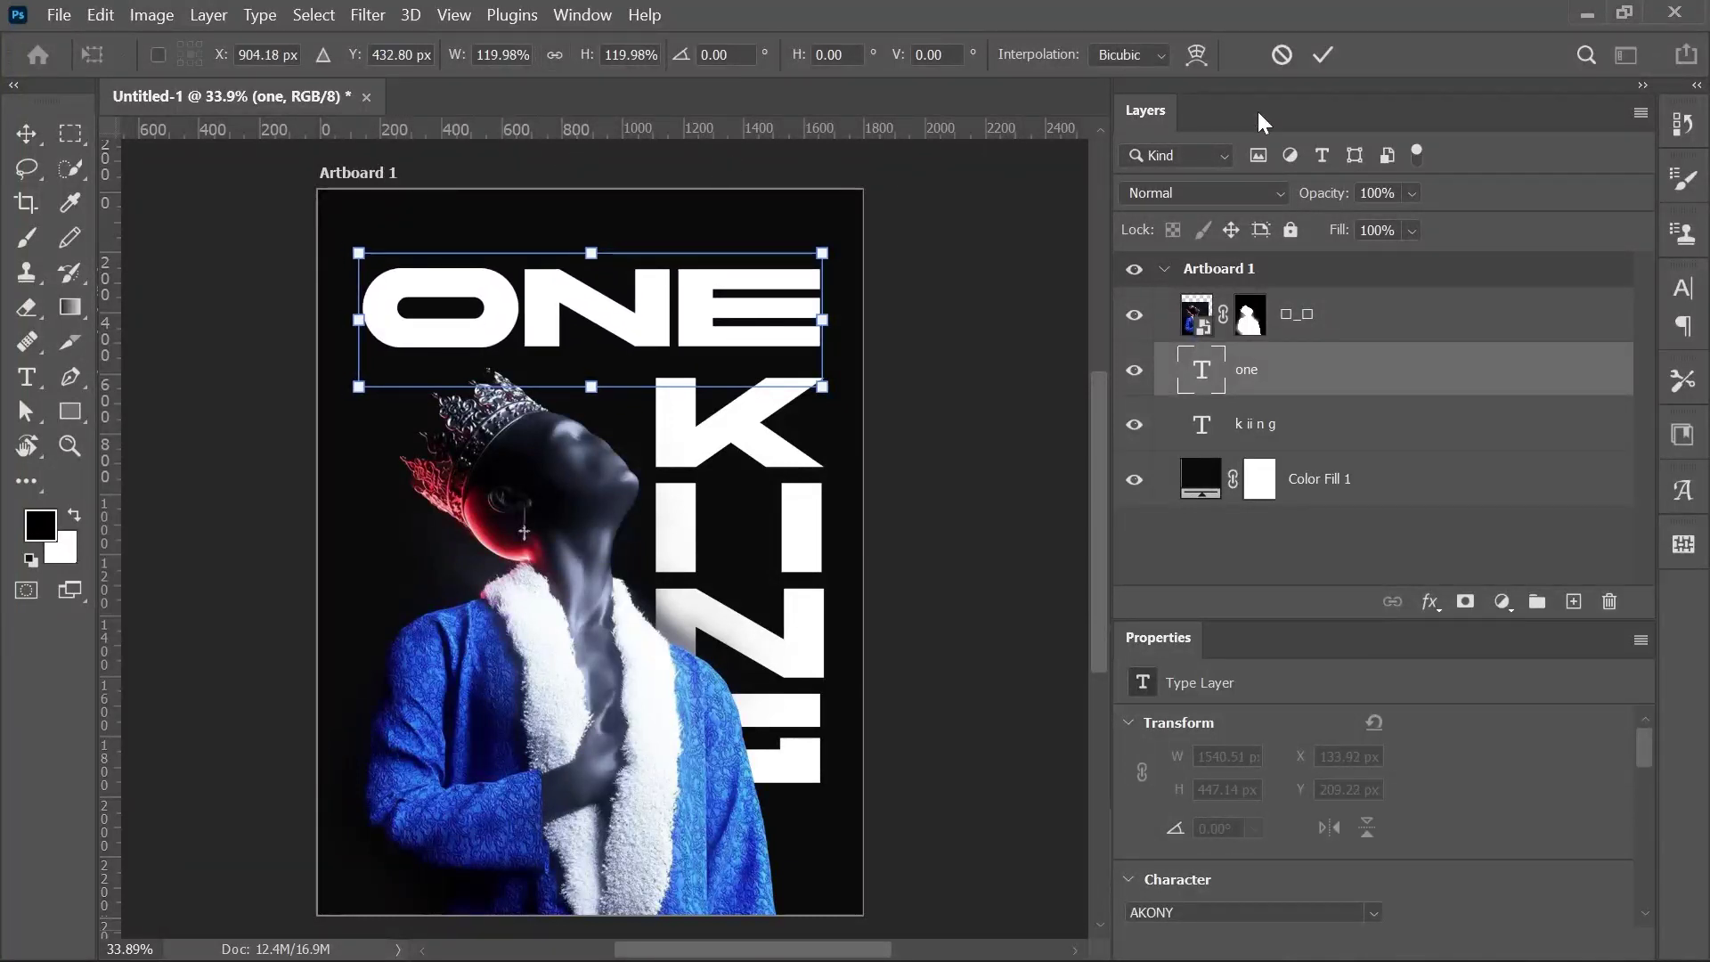
click(1322, 54)
Widen the letter E in ONE with horizontal scaling, then shift the word left to realign it with the K.
drag(708, 313, 885, 401)
key(t)
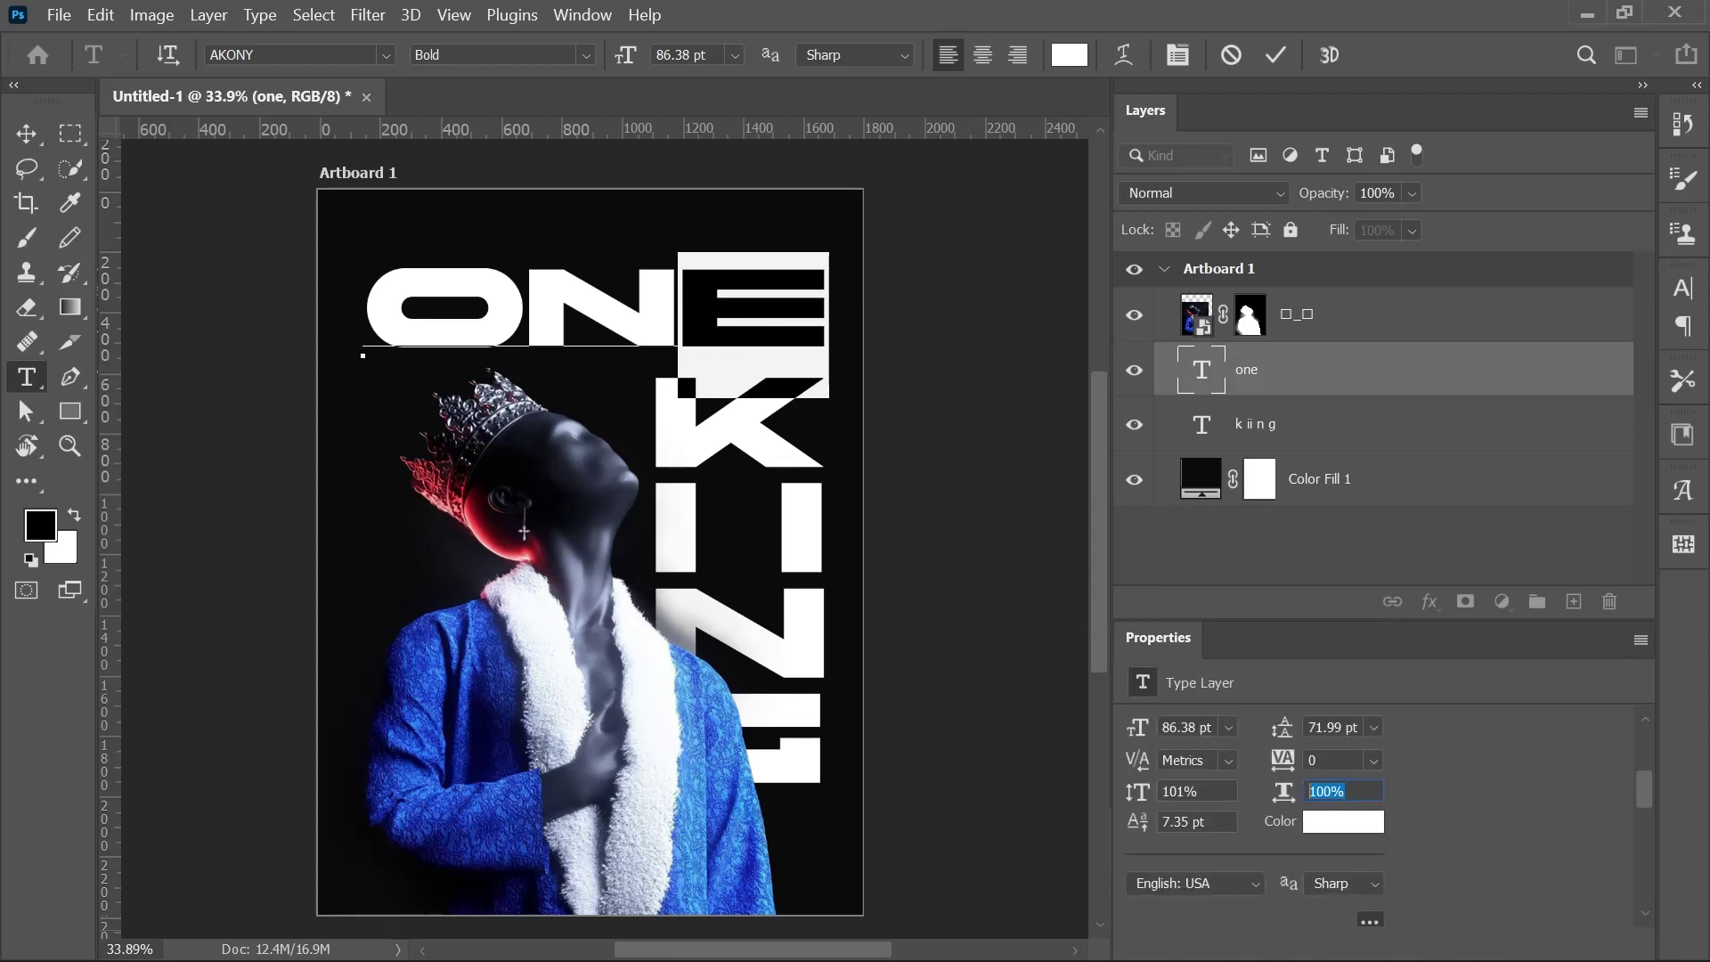
scroll(1324, 793, up, 19)
click(1275, 55)
key(v)
drag(627, 309, 598, 309)
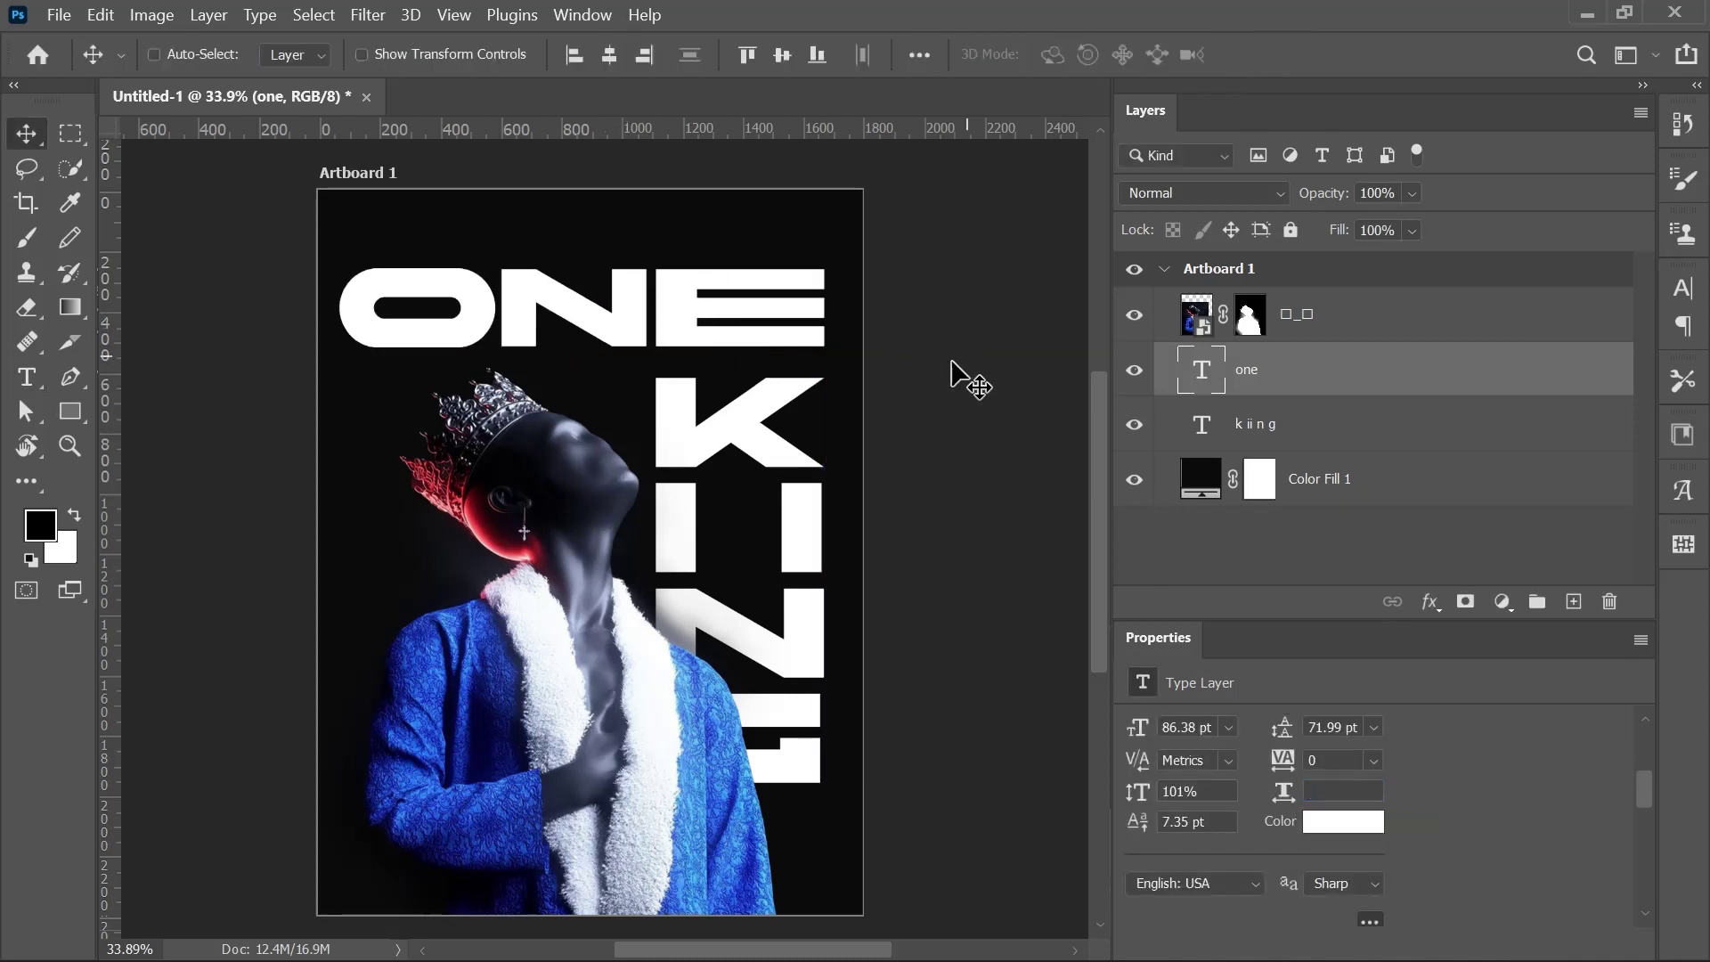
Set the horizontal scale of the letters ON in the word ONE to 91%.
double_click(639, 329)
key(shift+Left)
click(1324, 792)
scroll(1324, 792, down, 9)
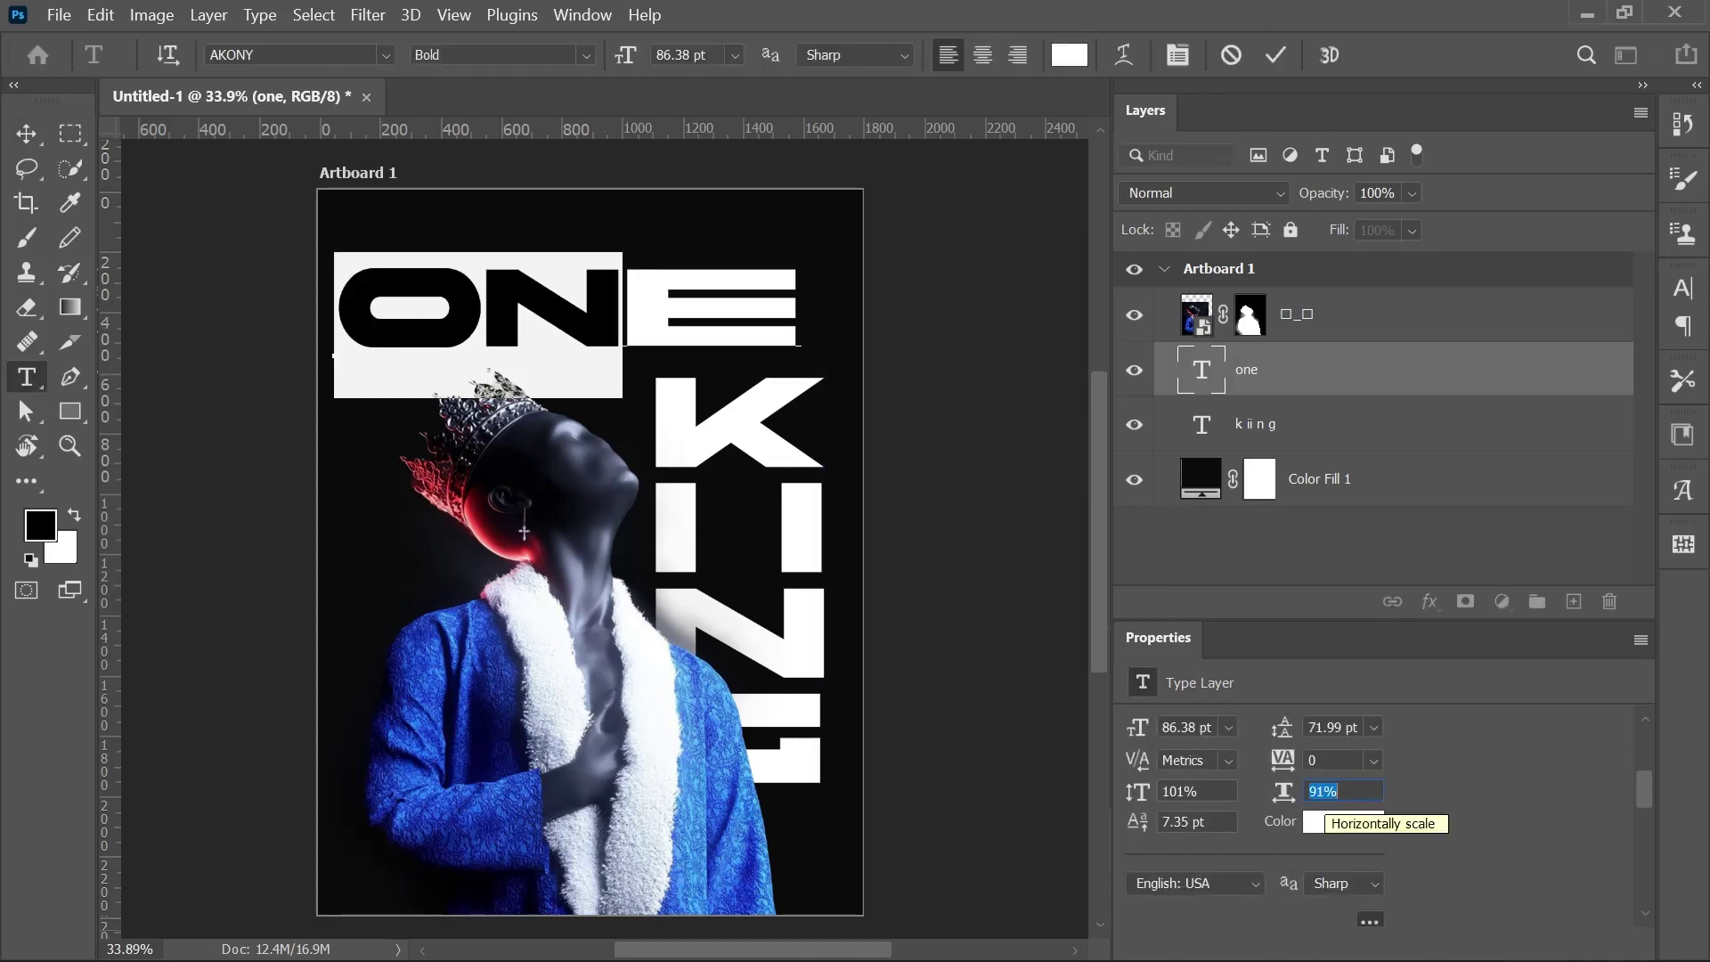
click(1275, 55)
Move the ONE text right and slightly down so it lines up closely above the K.
key(v)
drag(634, 337, 662, 336)
drag(794, 335, 782, 369)
scroll(873, 347, up, 1)
drag(829, 432, 846, 413)
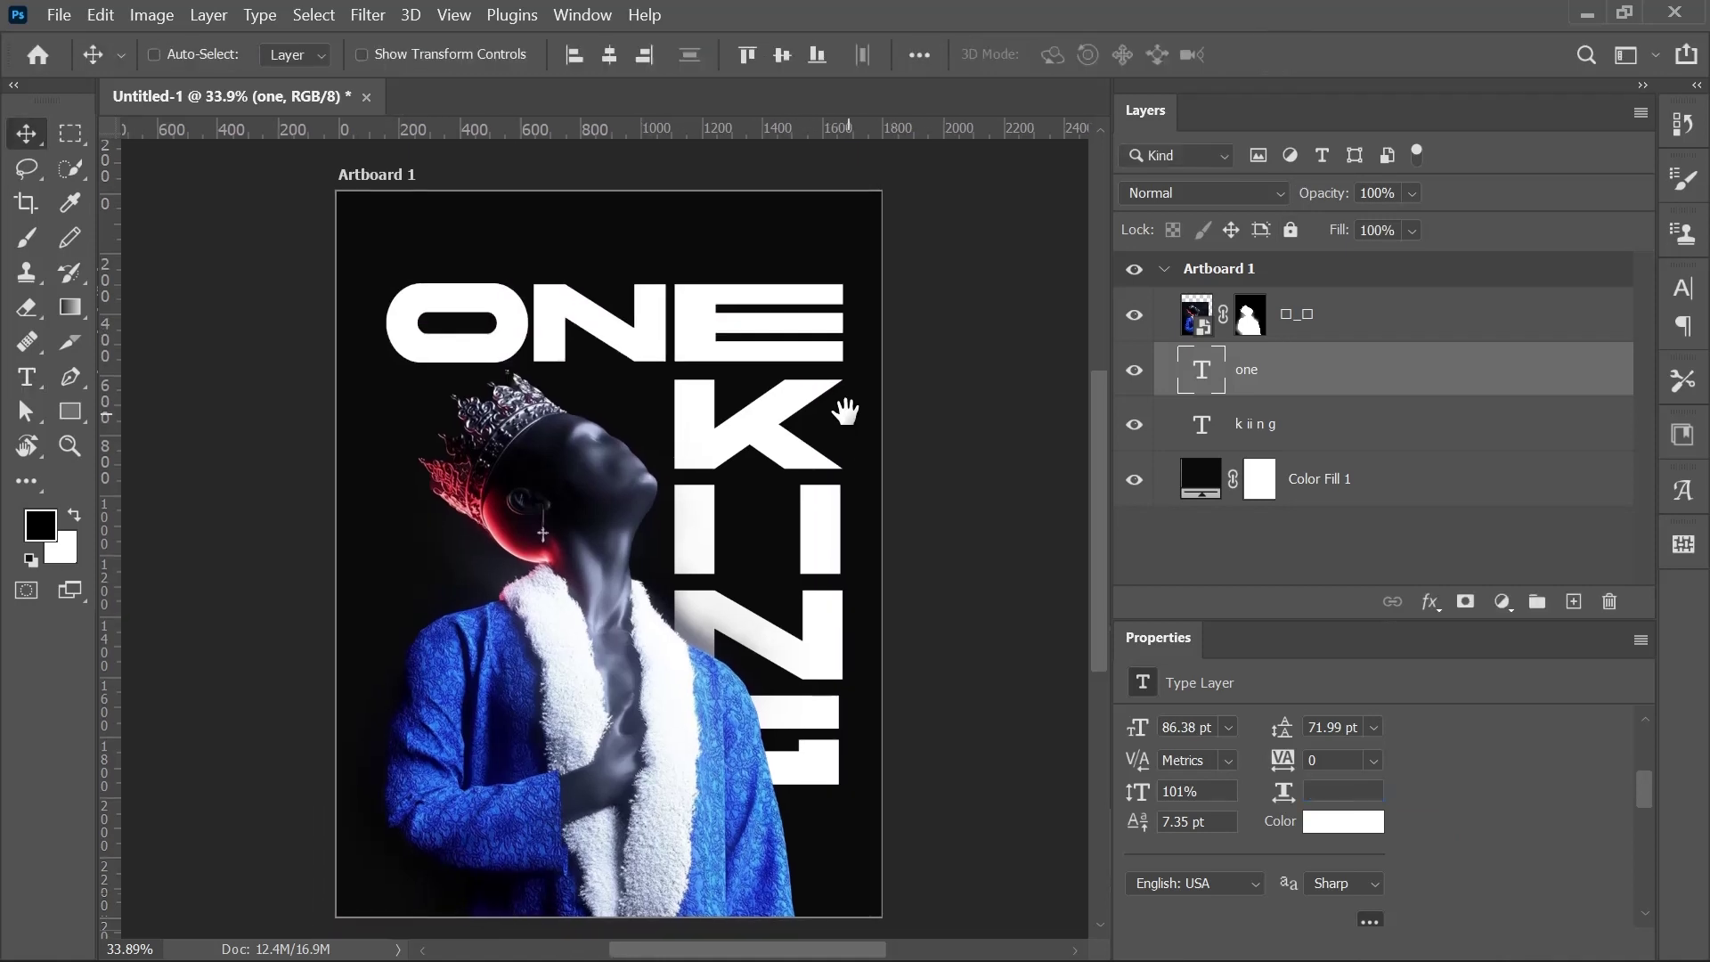
Add a Stroke effect to the KIING text layer and set its colour to white.
click(1207, 432)
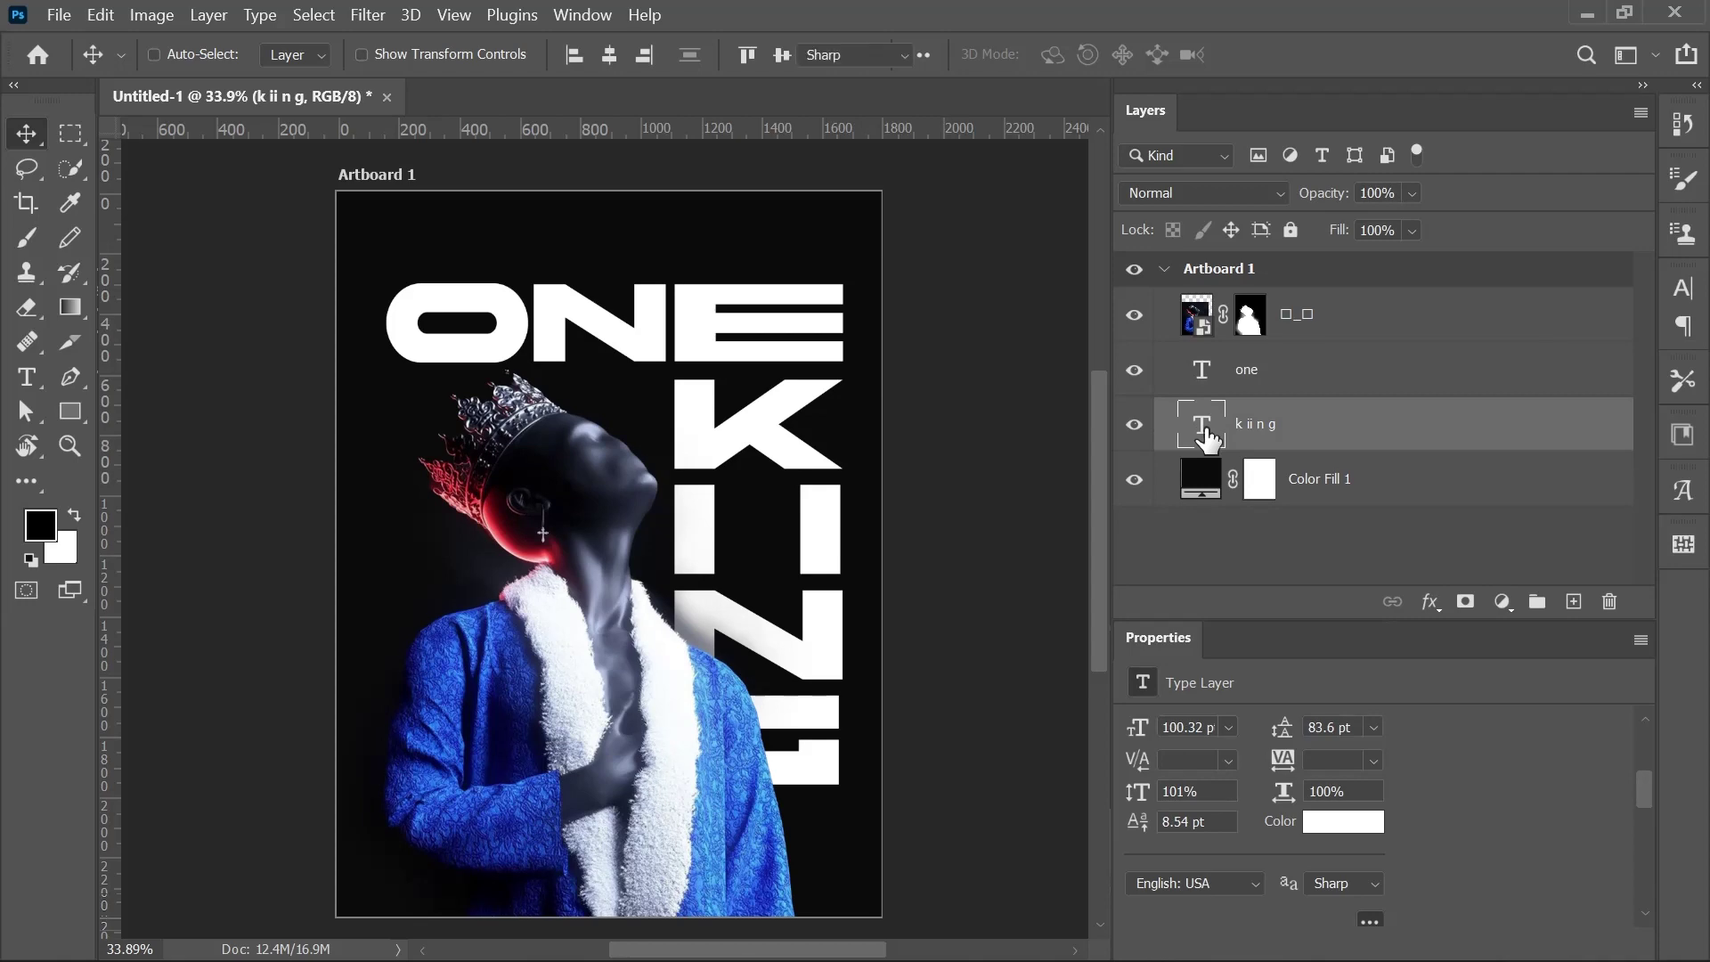
double_click(1202, 425)
key(Escape)
click(1429, 602)
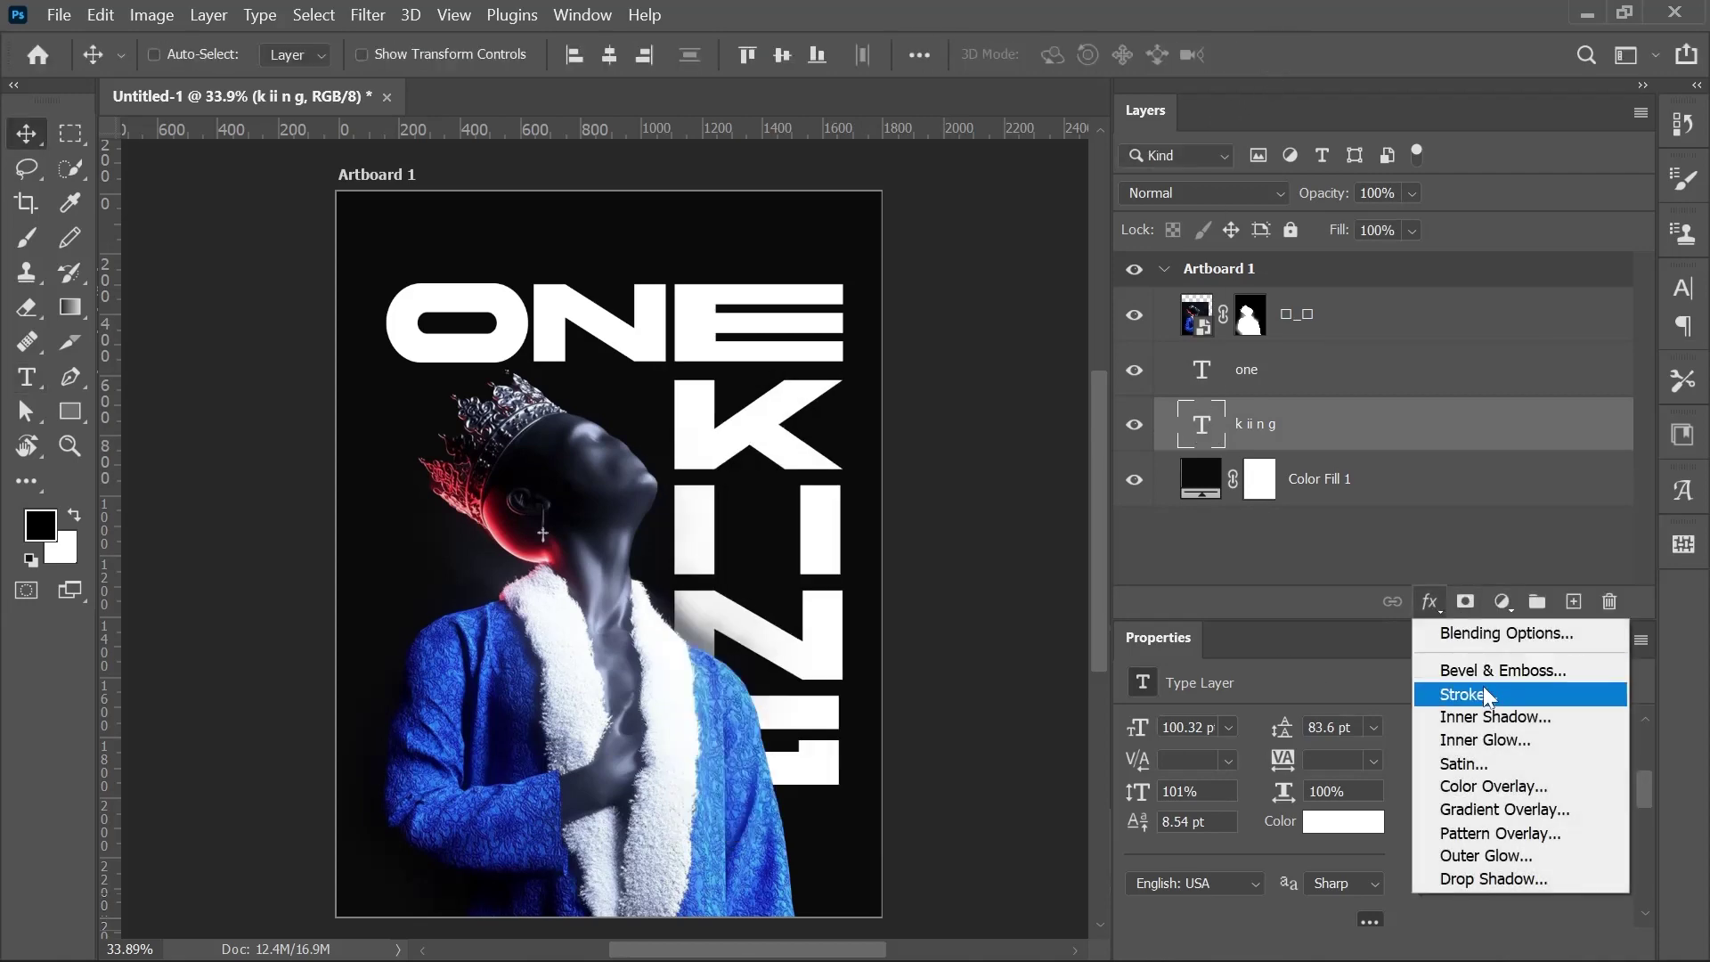
click(1487, 695)
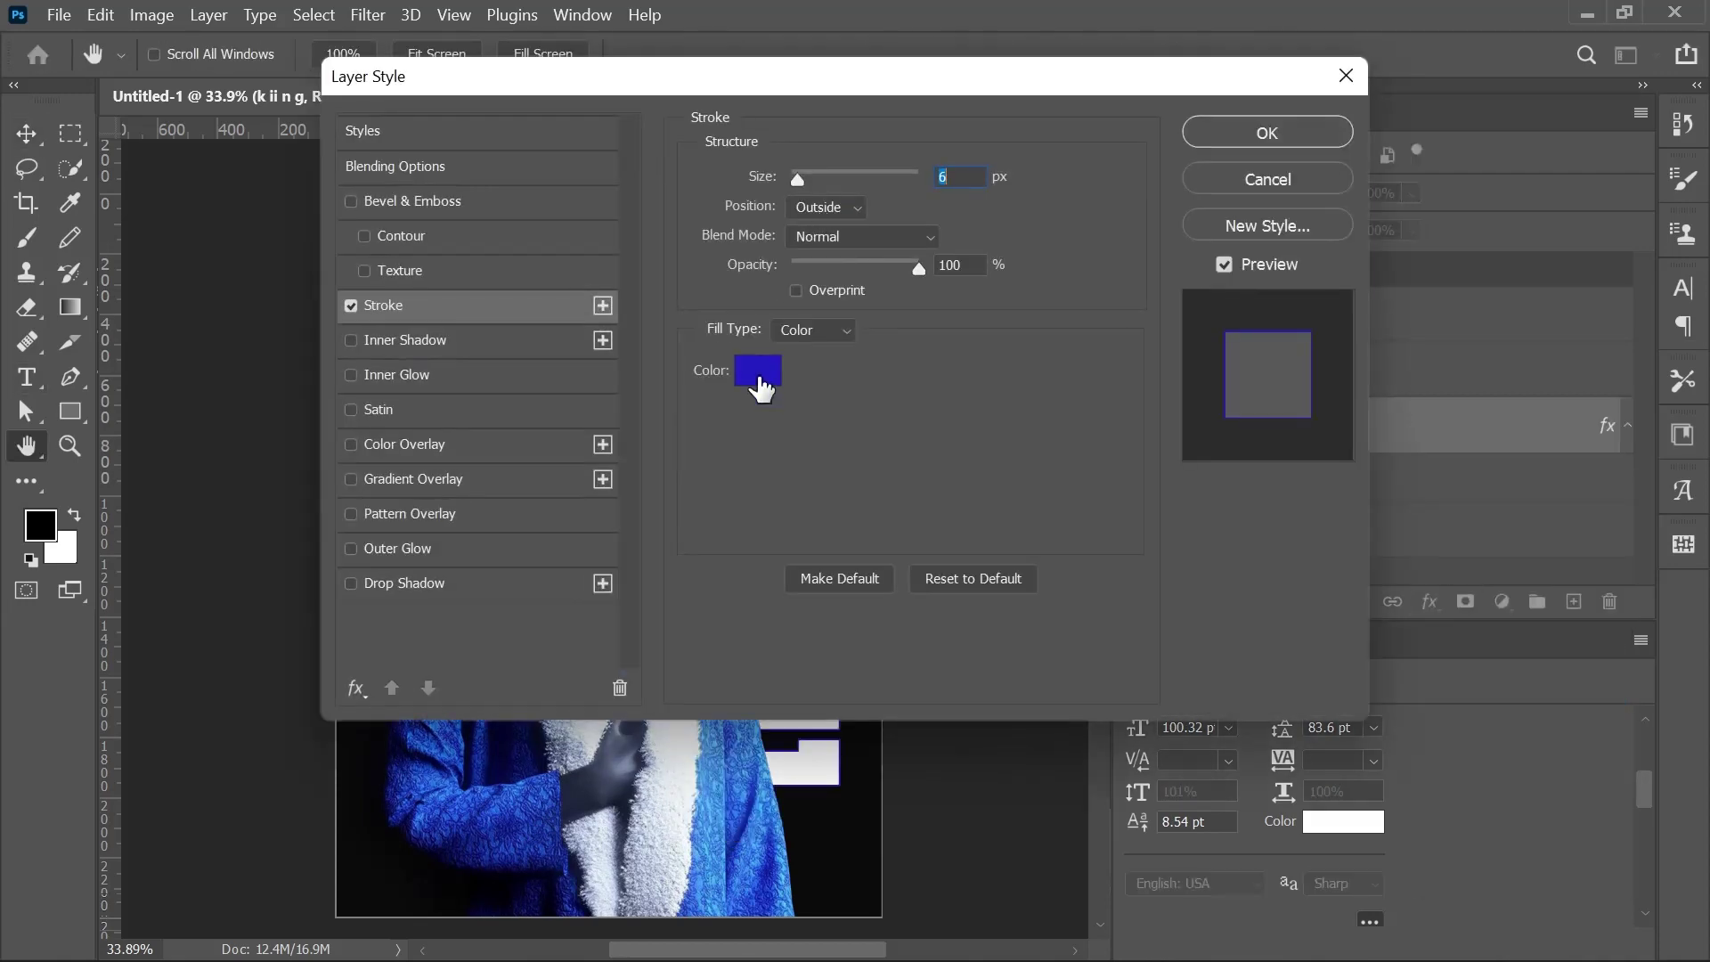
click(759, 371)
drag(867, 351, 807, 281)
click(1435, 286)
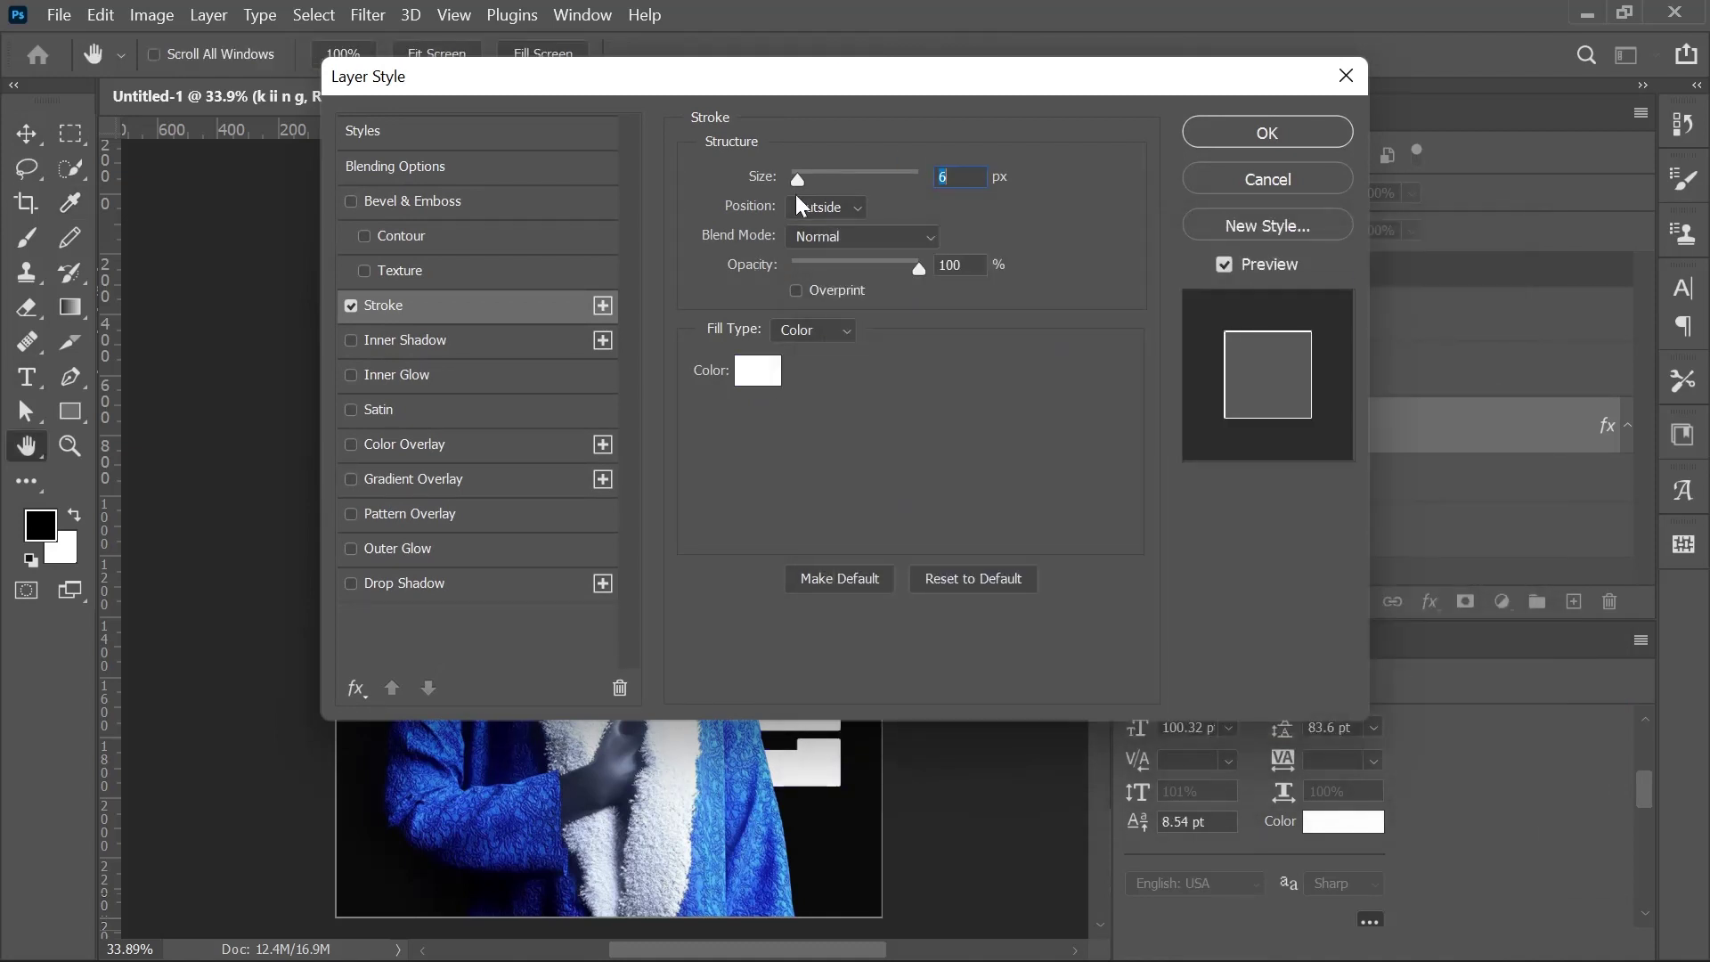
Apply the stroke at 4 px with Outside position and set the KIING layer's blend mode to Darker Color.
click(843, 212)
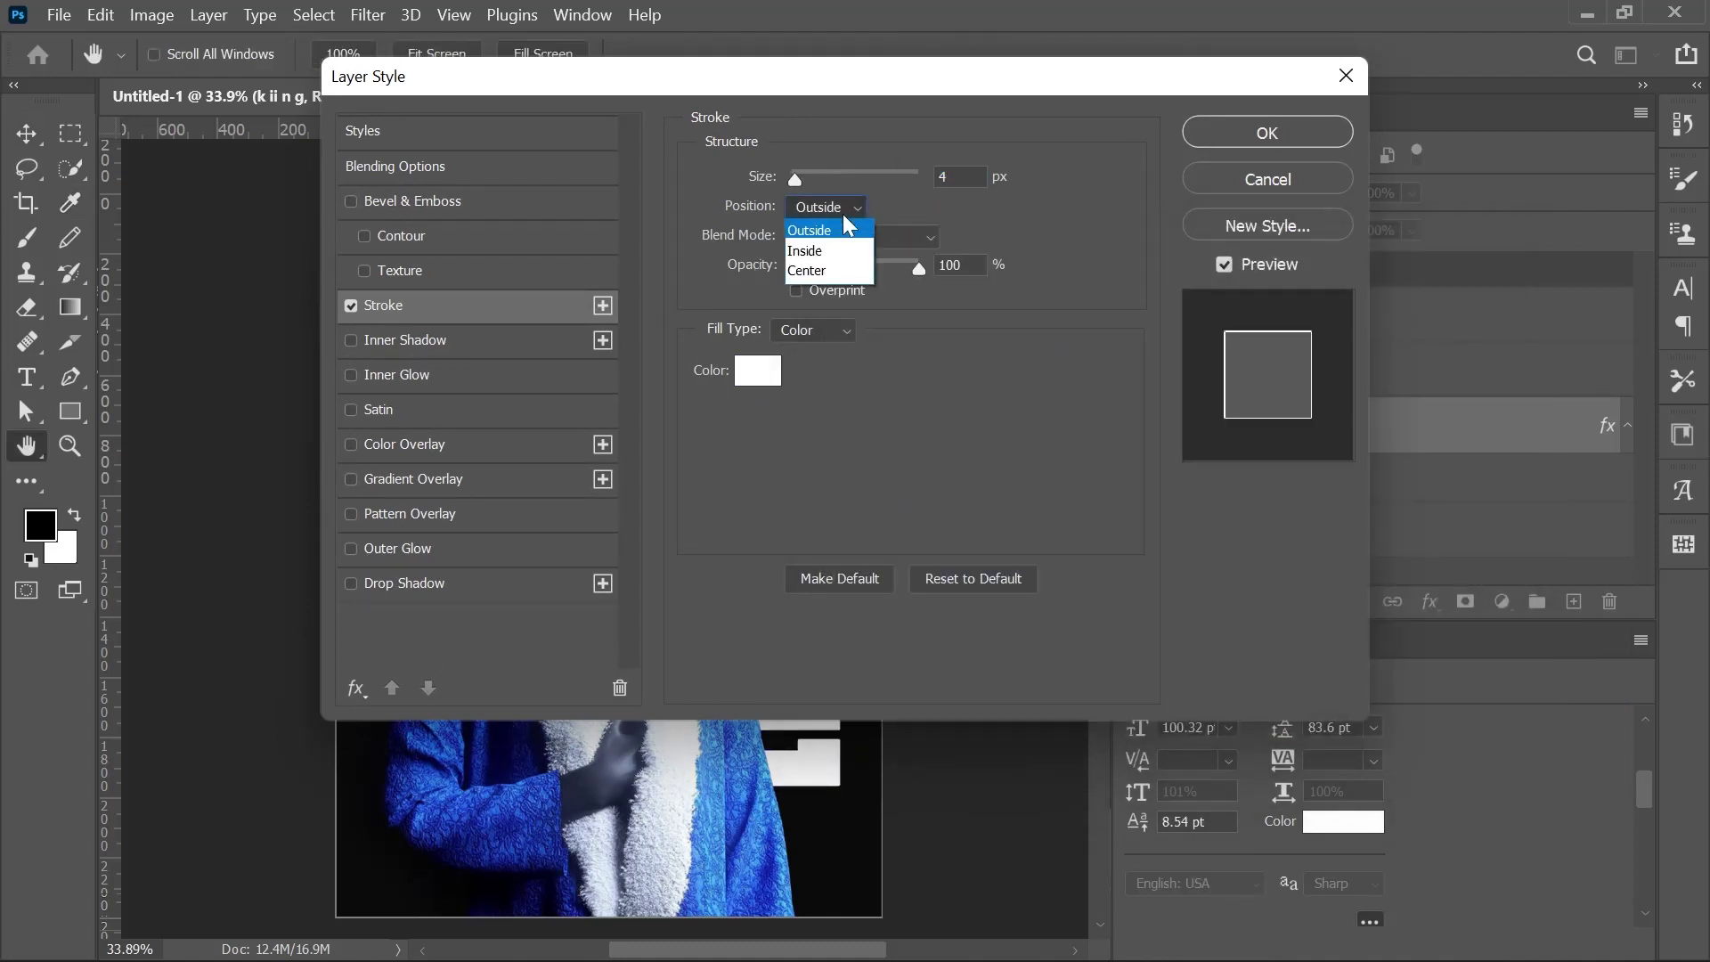
click(828, 267)
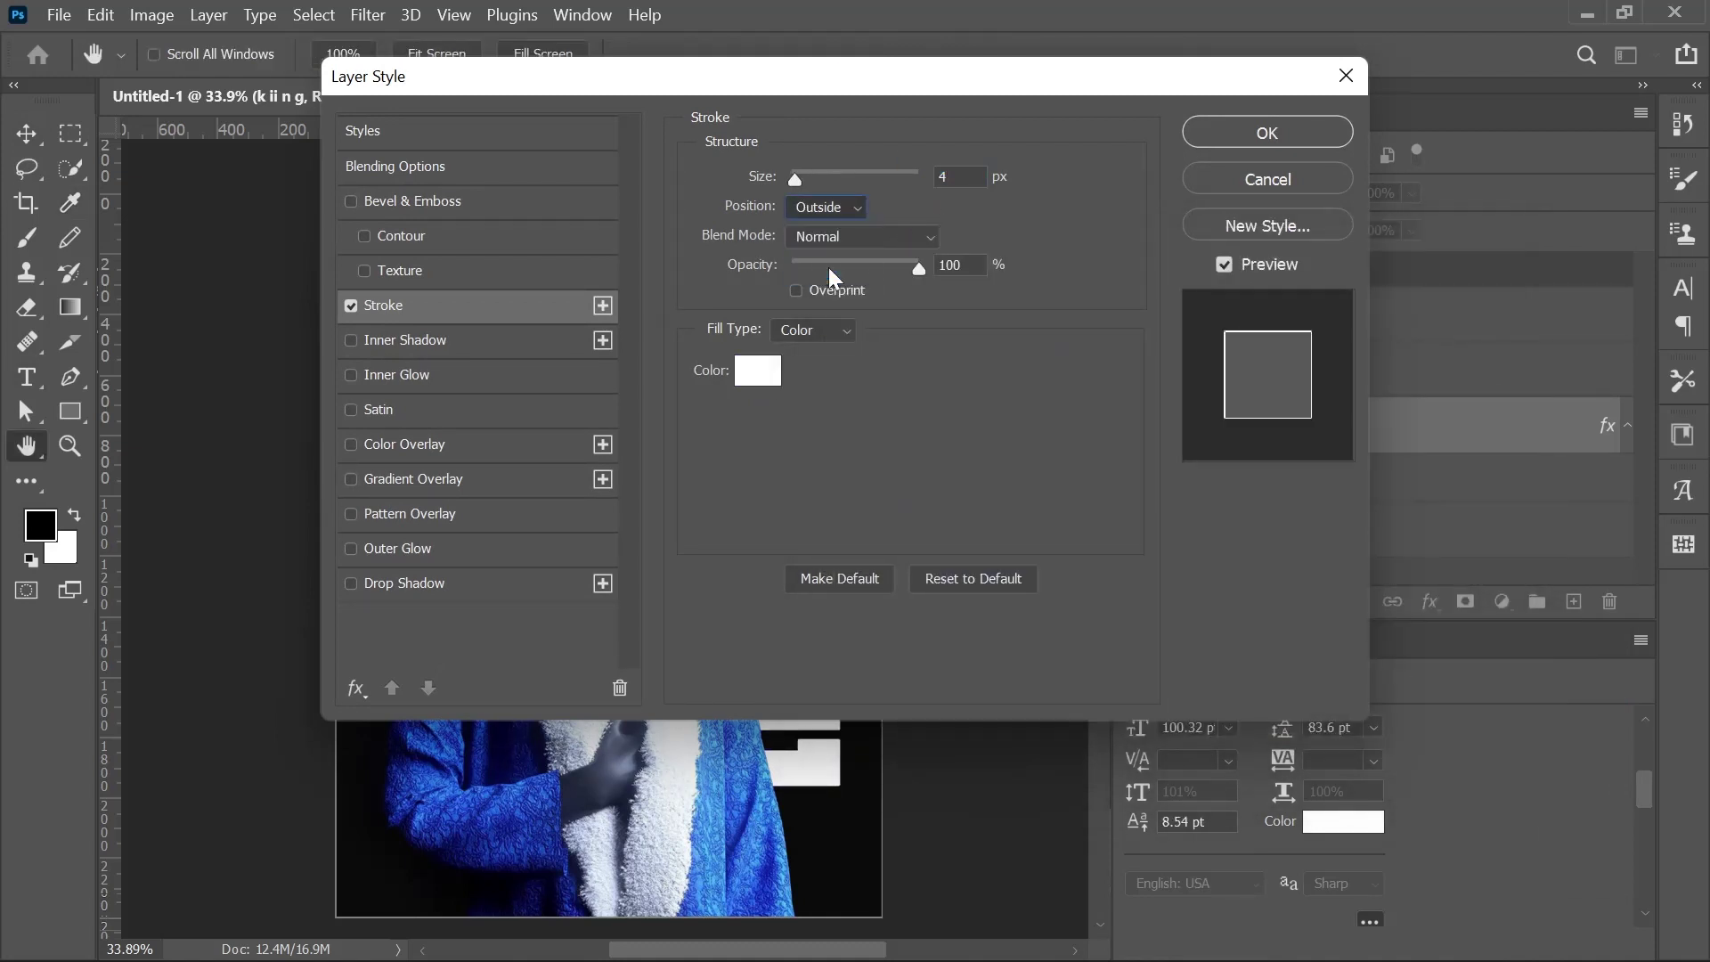
click(1215, 136)
click(1202, 192)
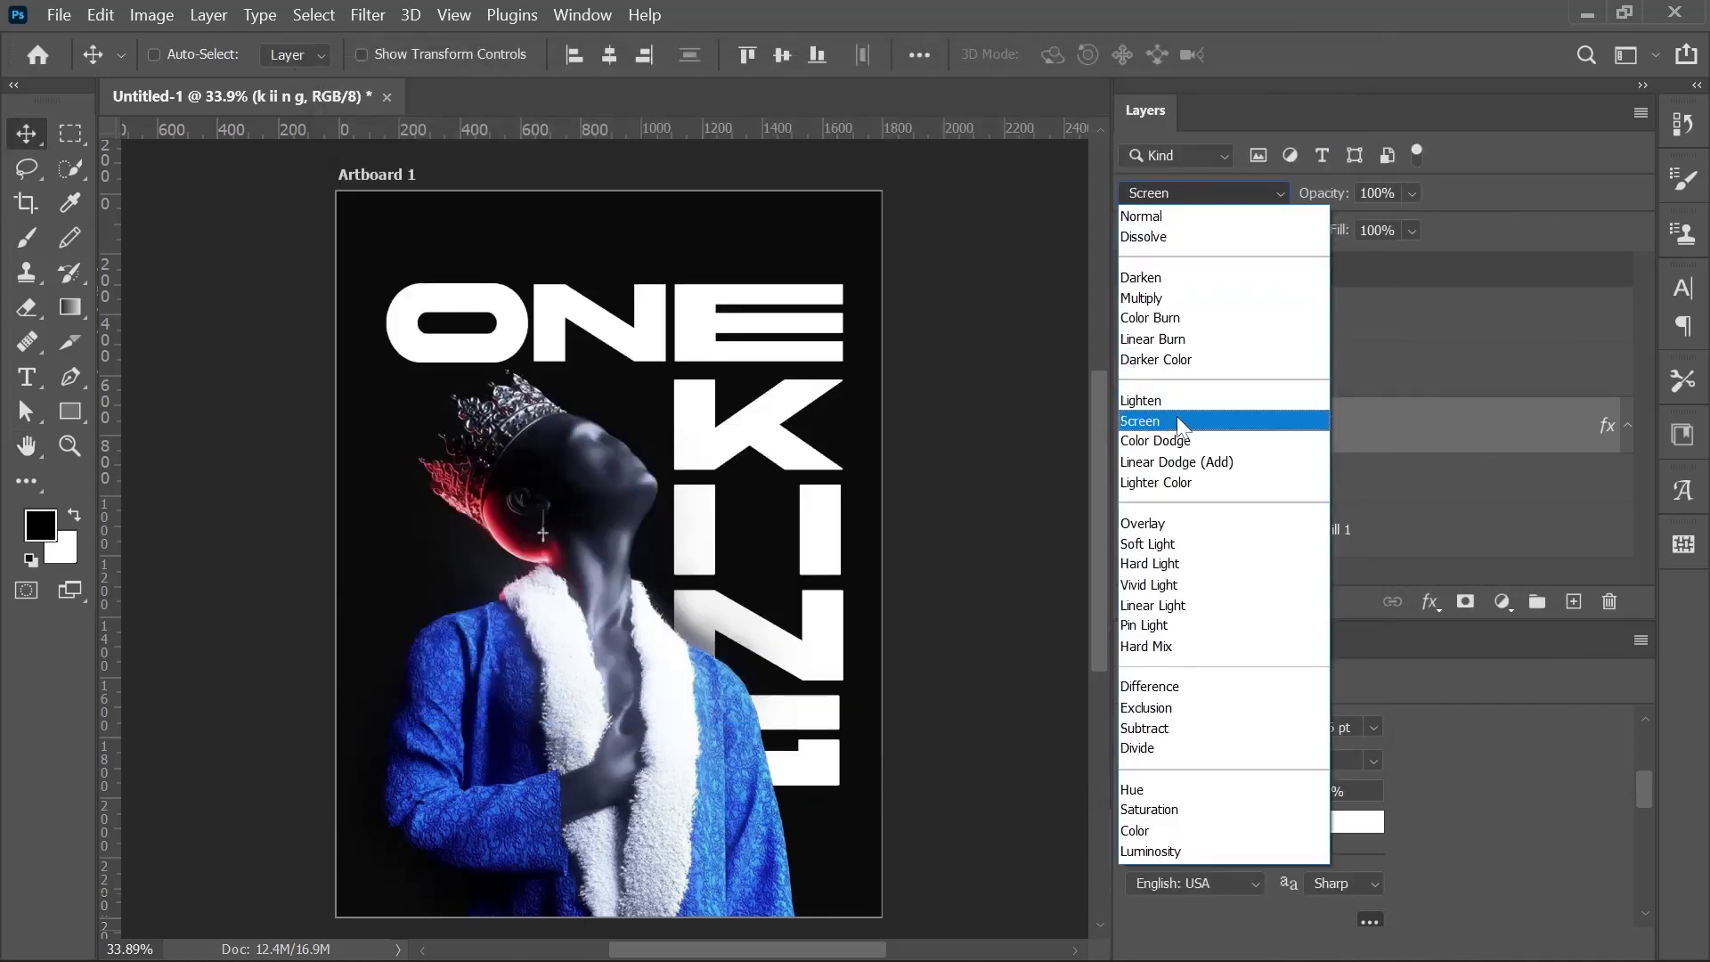
click(1167, 359)
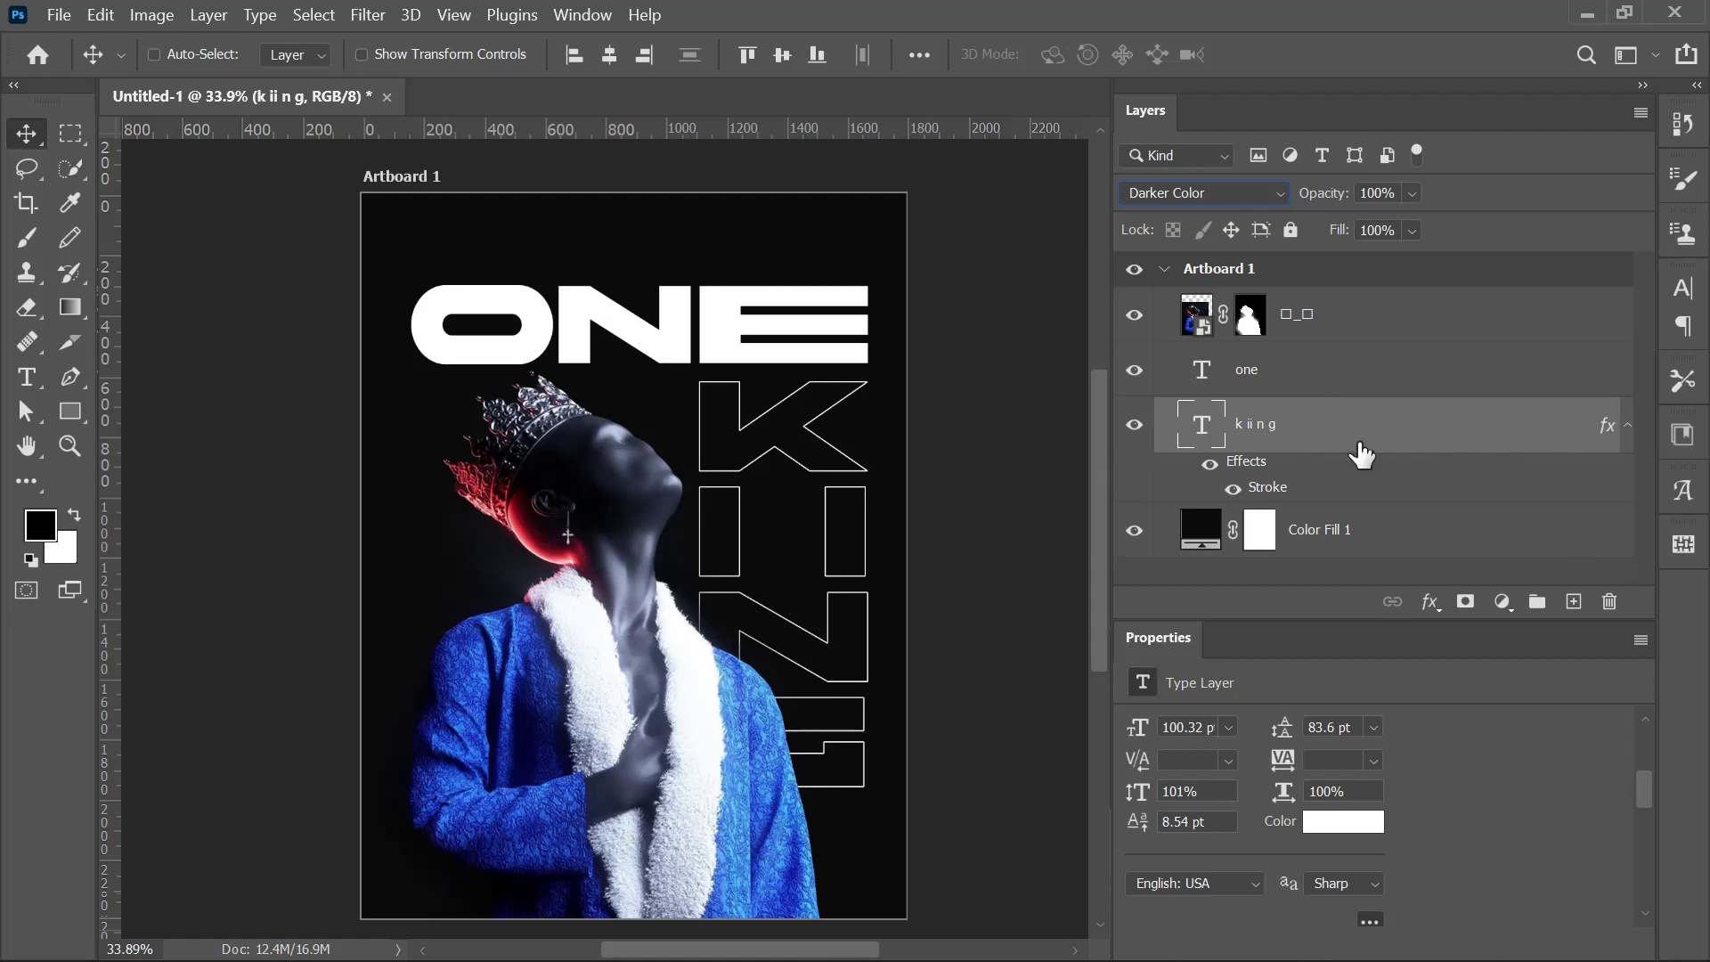
Duplicate the outlined KIING layer and set the copy's blend mode to Normal.
key(ctrl+j)
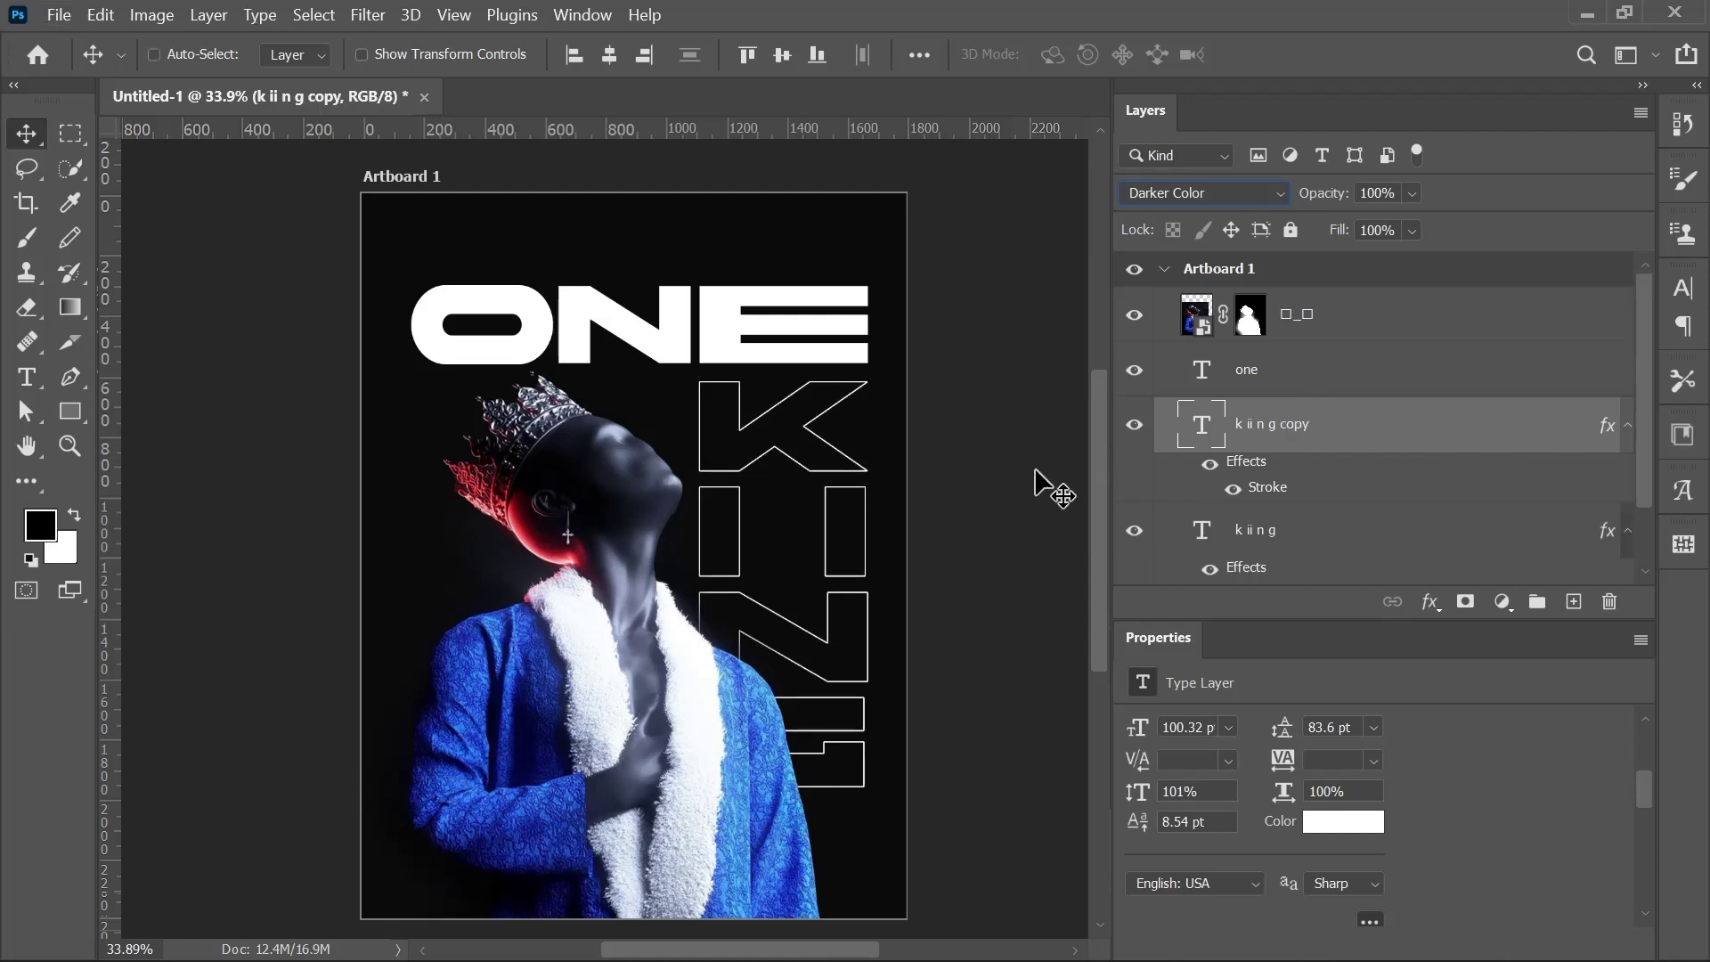
click(1201, 192)
click(1190, 217)
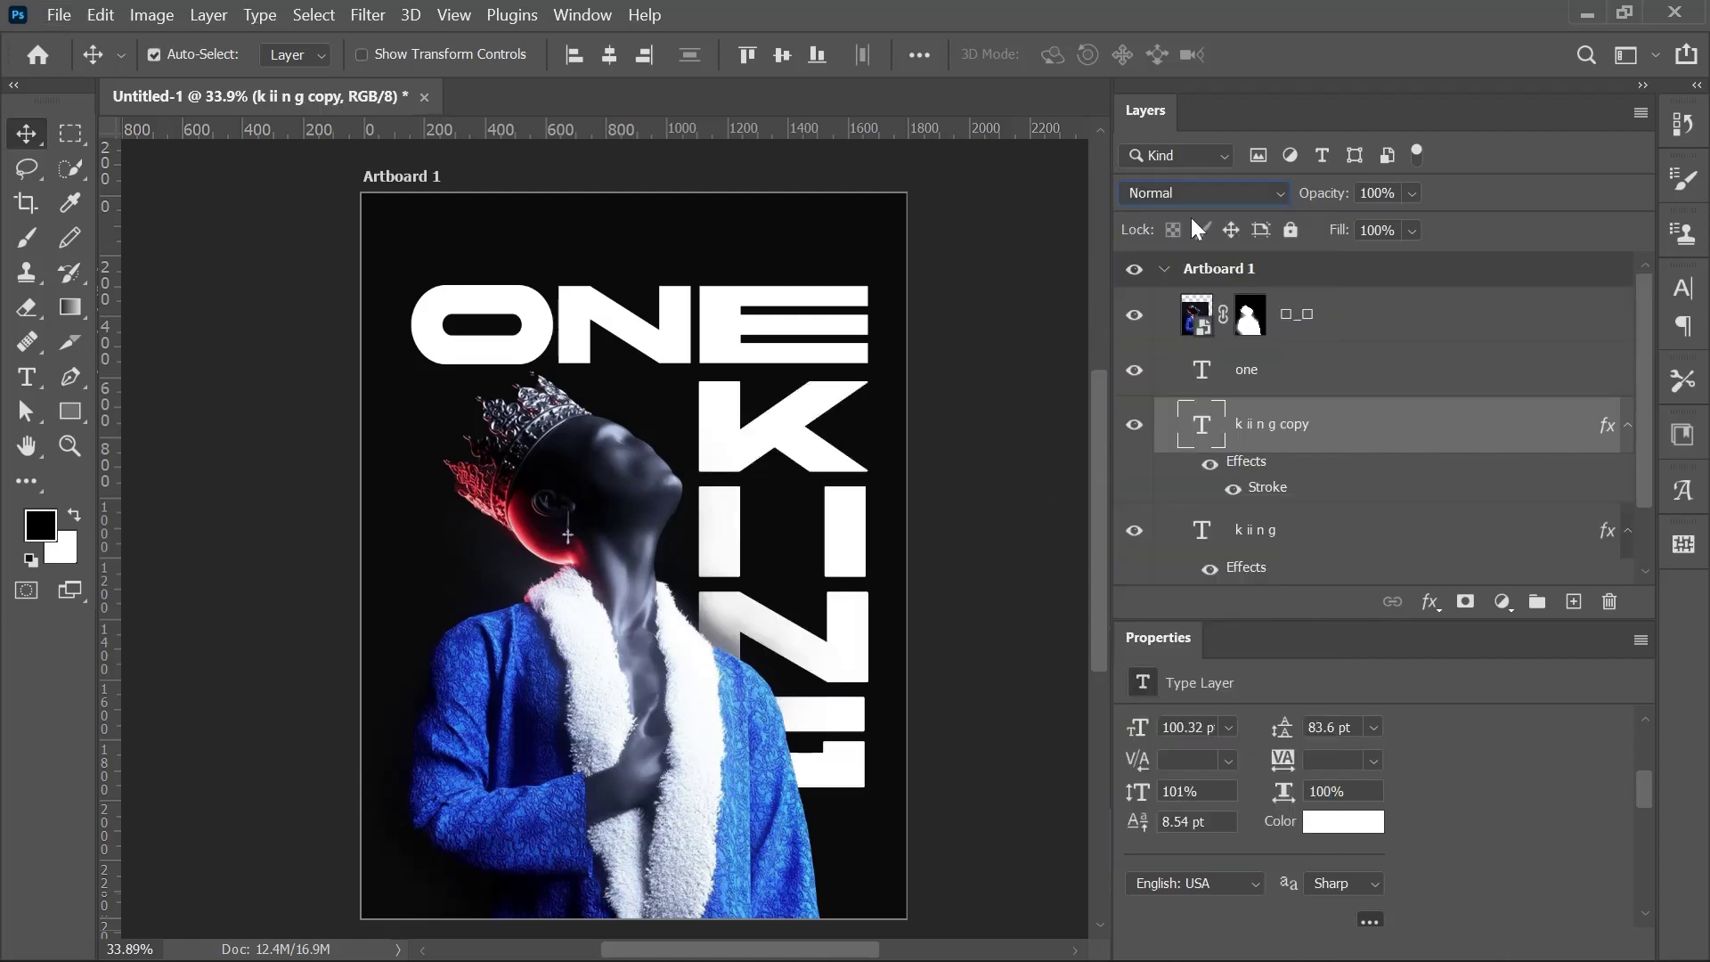
Offset the solid KIING copy sideways from the outlined original so both overlap, and select the two text layers.
key(ctrl)
drag(782, 420, 758, 420)
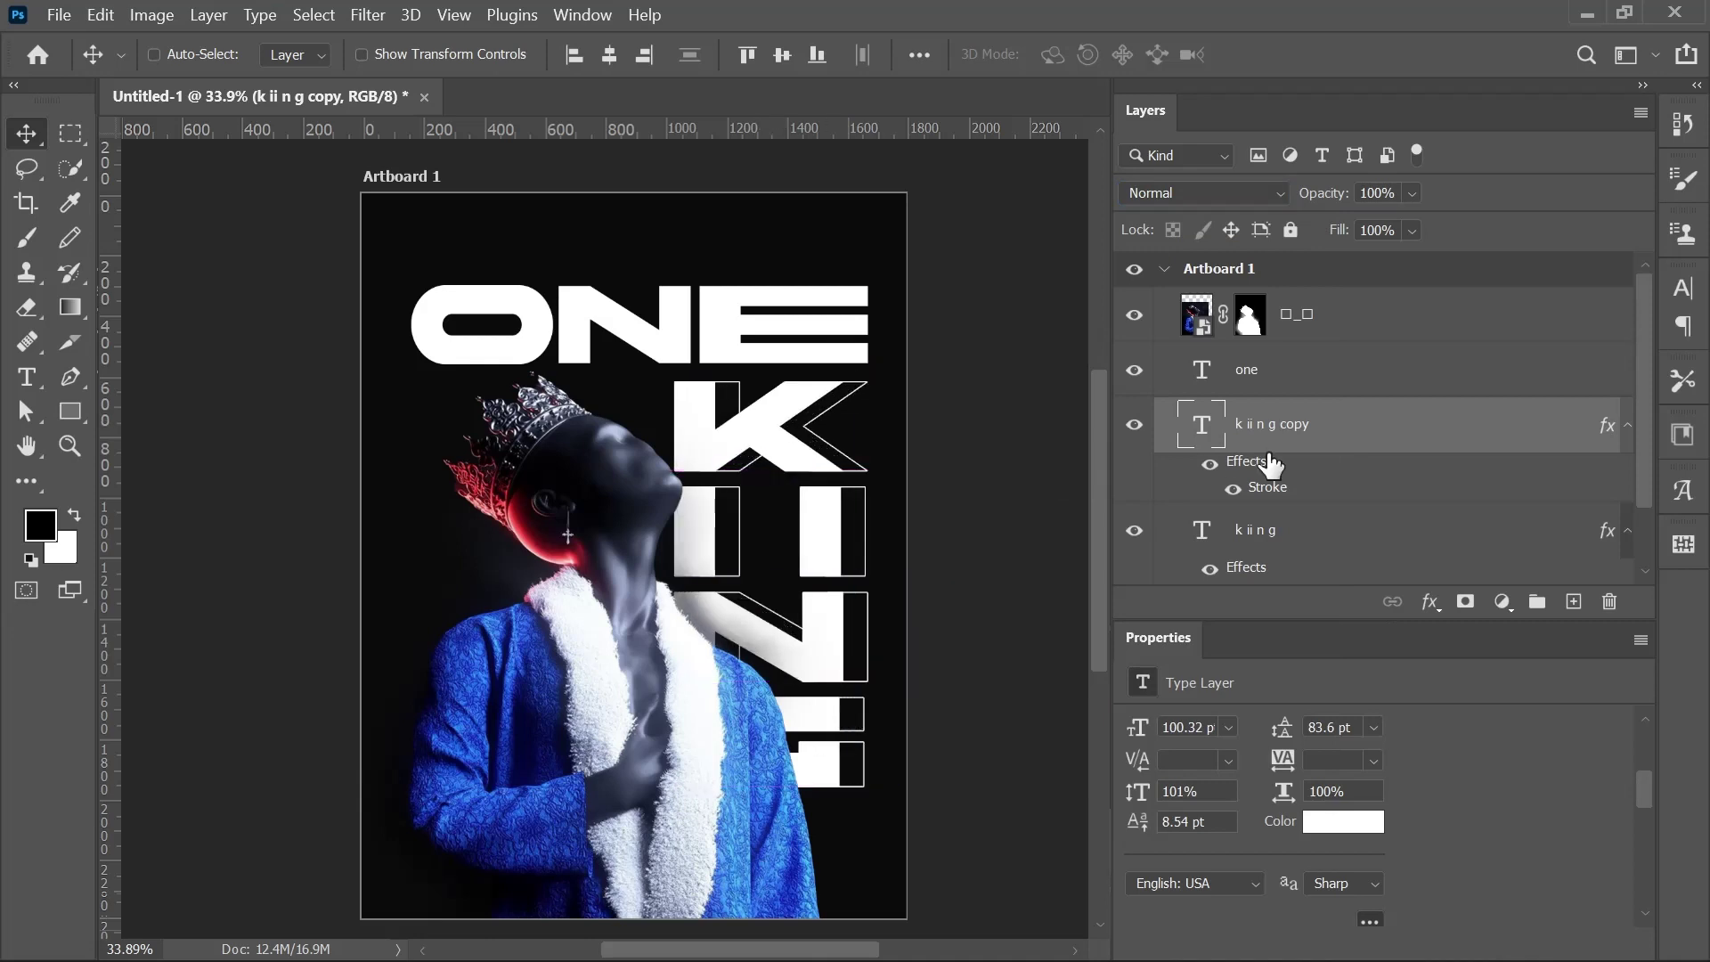
drag(852, 553, 836, 506)
ctrl+shift+click(858, 505)
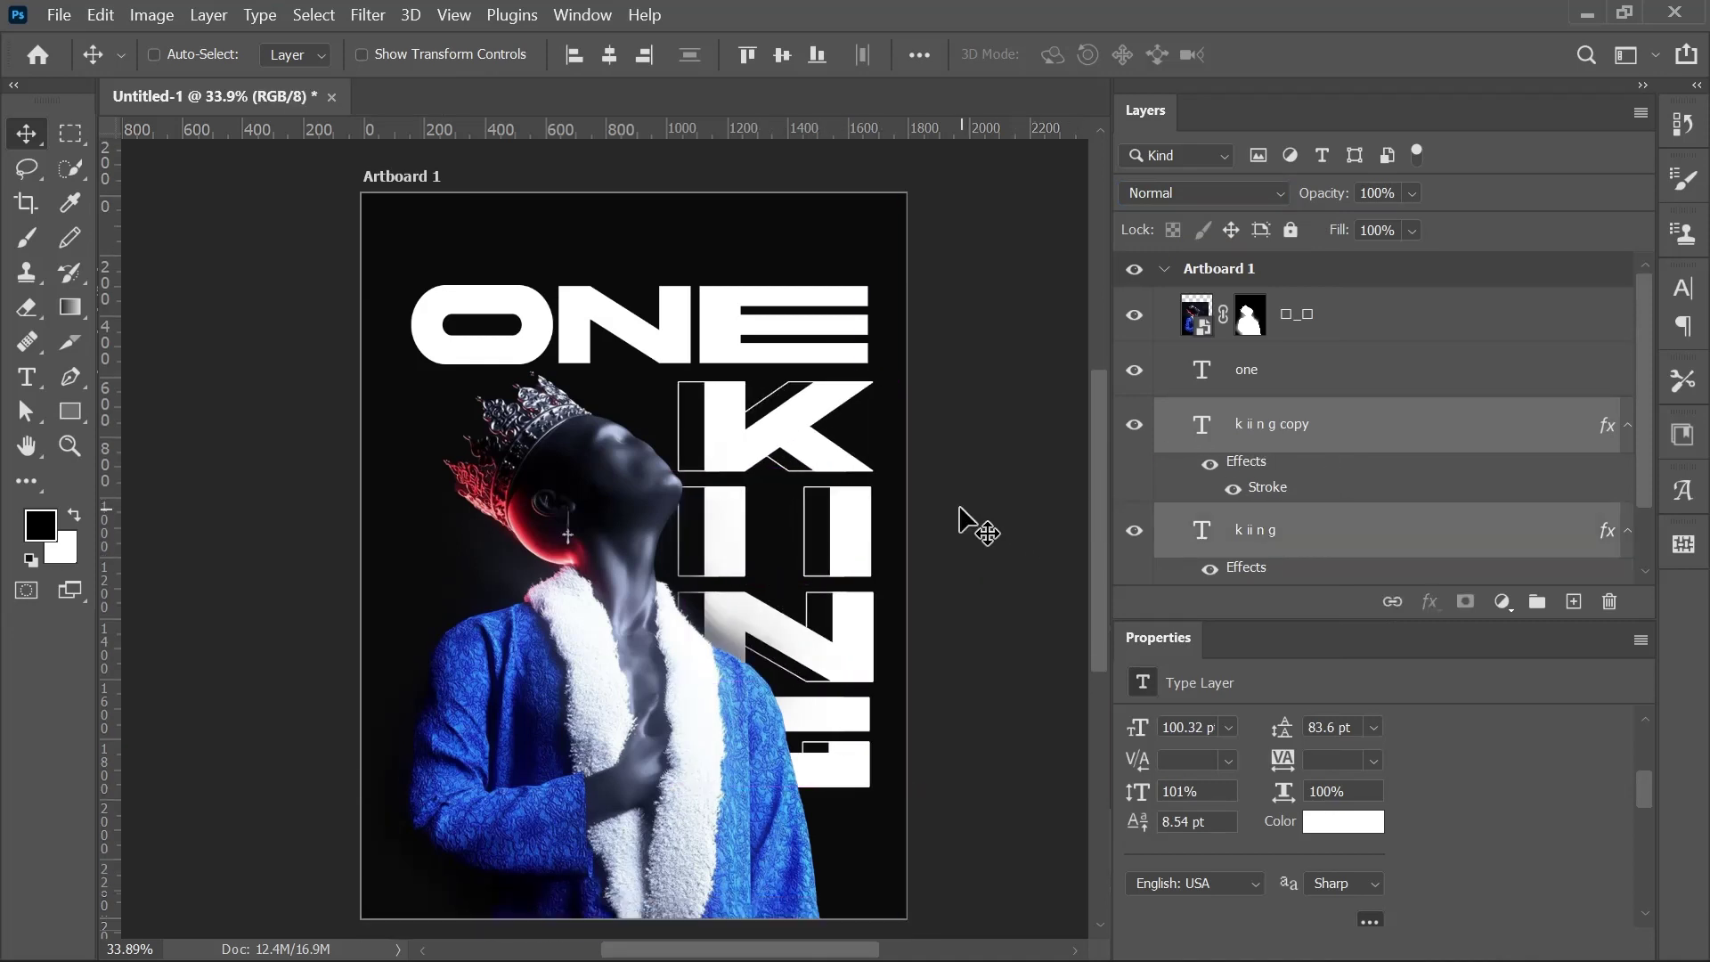
Open the ONE headline for editing and reduce the horizontal scale of its letters O and N.
double_click(1199, 374)
drag(693, 326, 423, 329)
click(1323, 792)
key(Down)
key(Down)
key(Down)
key(Down)
key(Down)
key(Down)
Set the horizontal scale of the headline's letter E to 135% and commit the text edit.
drag(704, 336, 842, 343)
click(1283, 796)
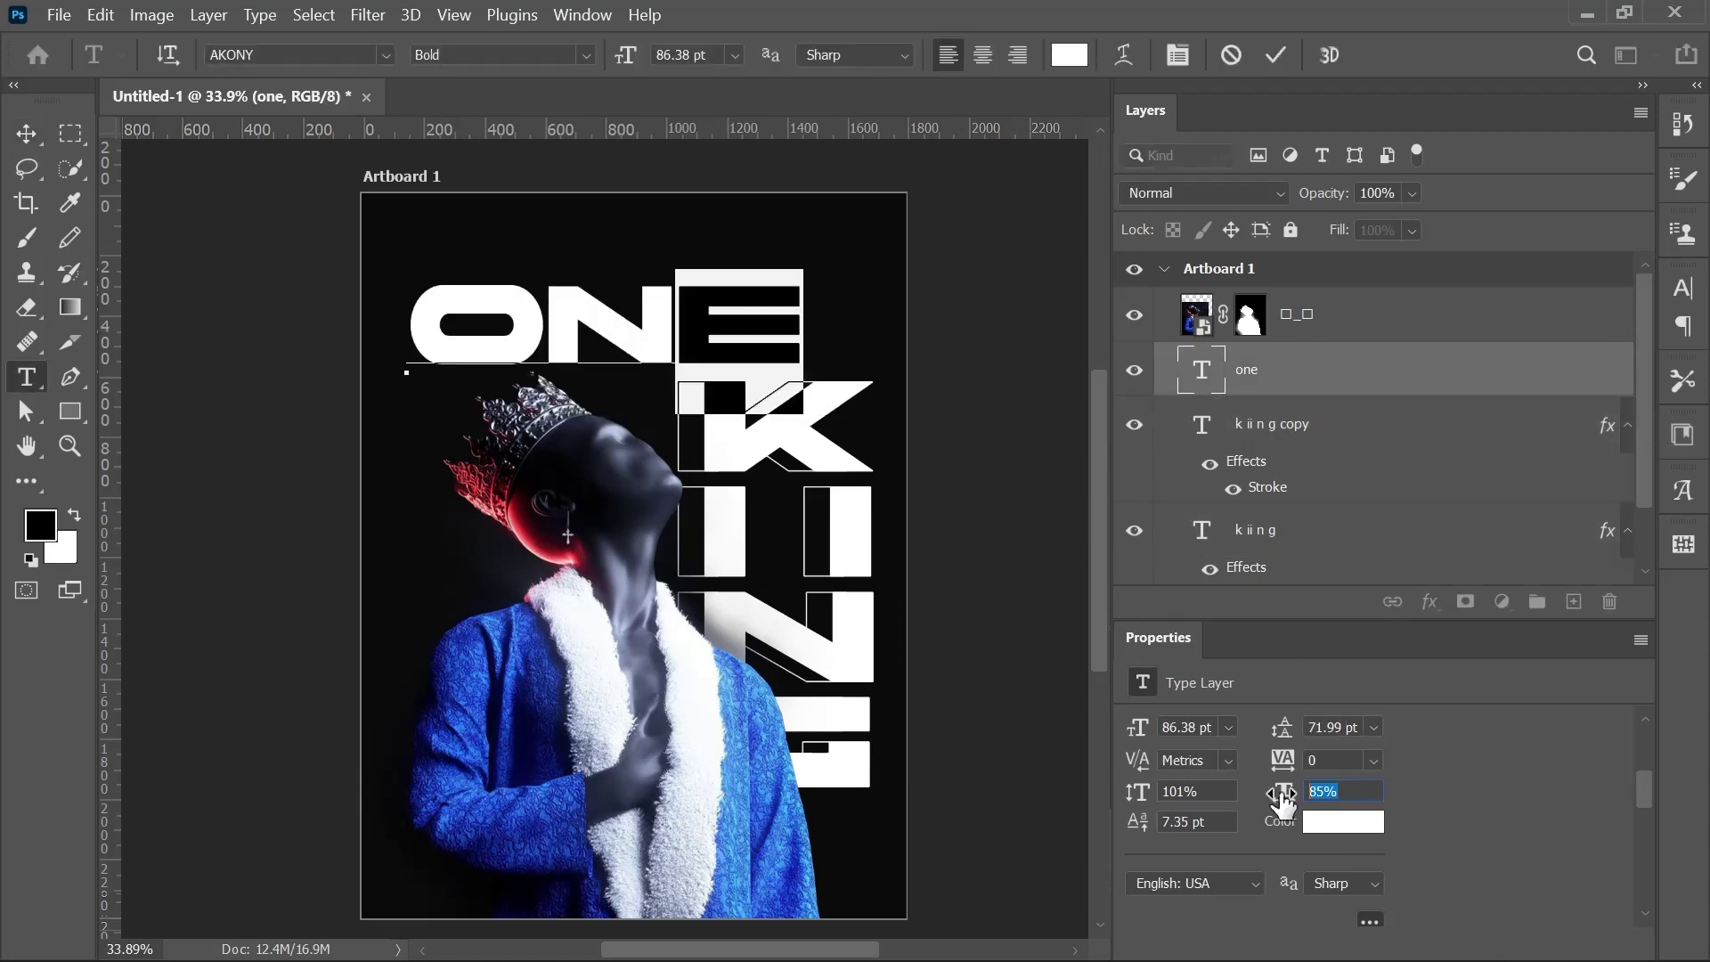
key(Up)
key(Up)
key(Up)
key(Up)
key(Up)
key(Up)
key(Up)
key(Up)
key(Up)
key(Up)
key(Up)
key(Up)
key(Up)
key(Up)
key(Up)
key(Up)
key(Up)
key(Up)
key(Up)
key(Up)
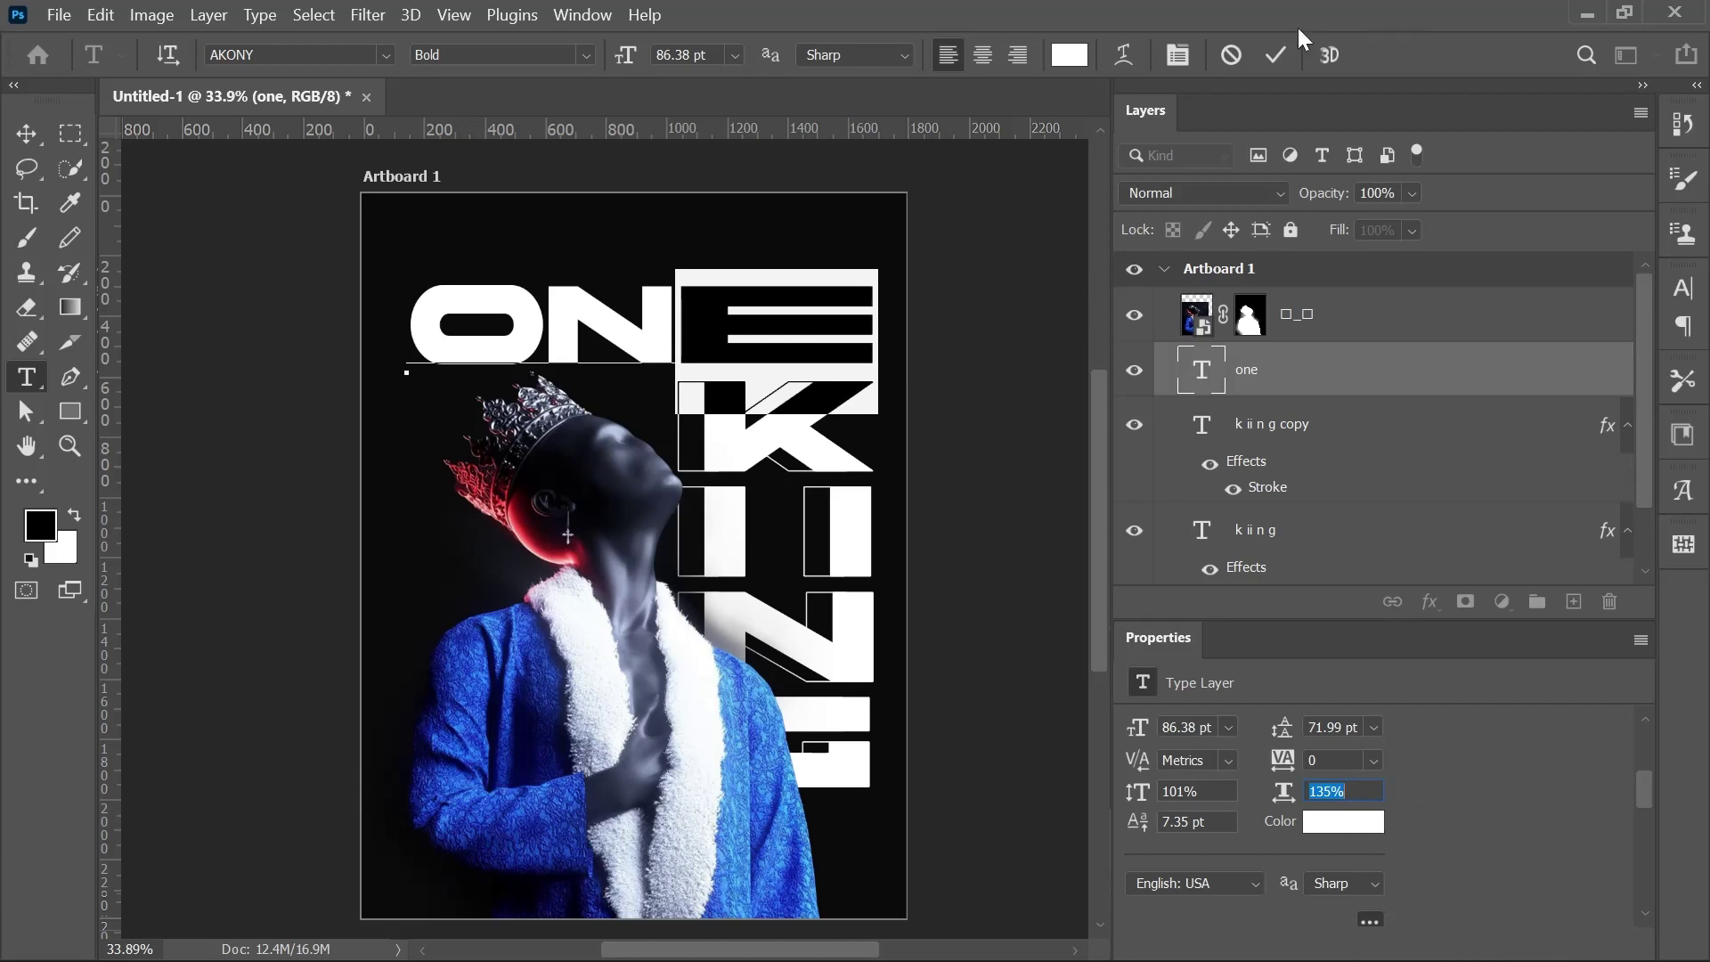
click(1275, 55)
key(v)
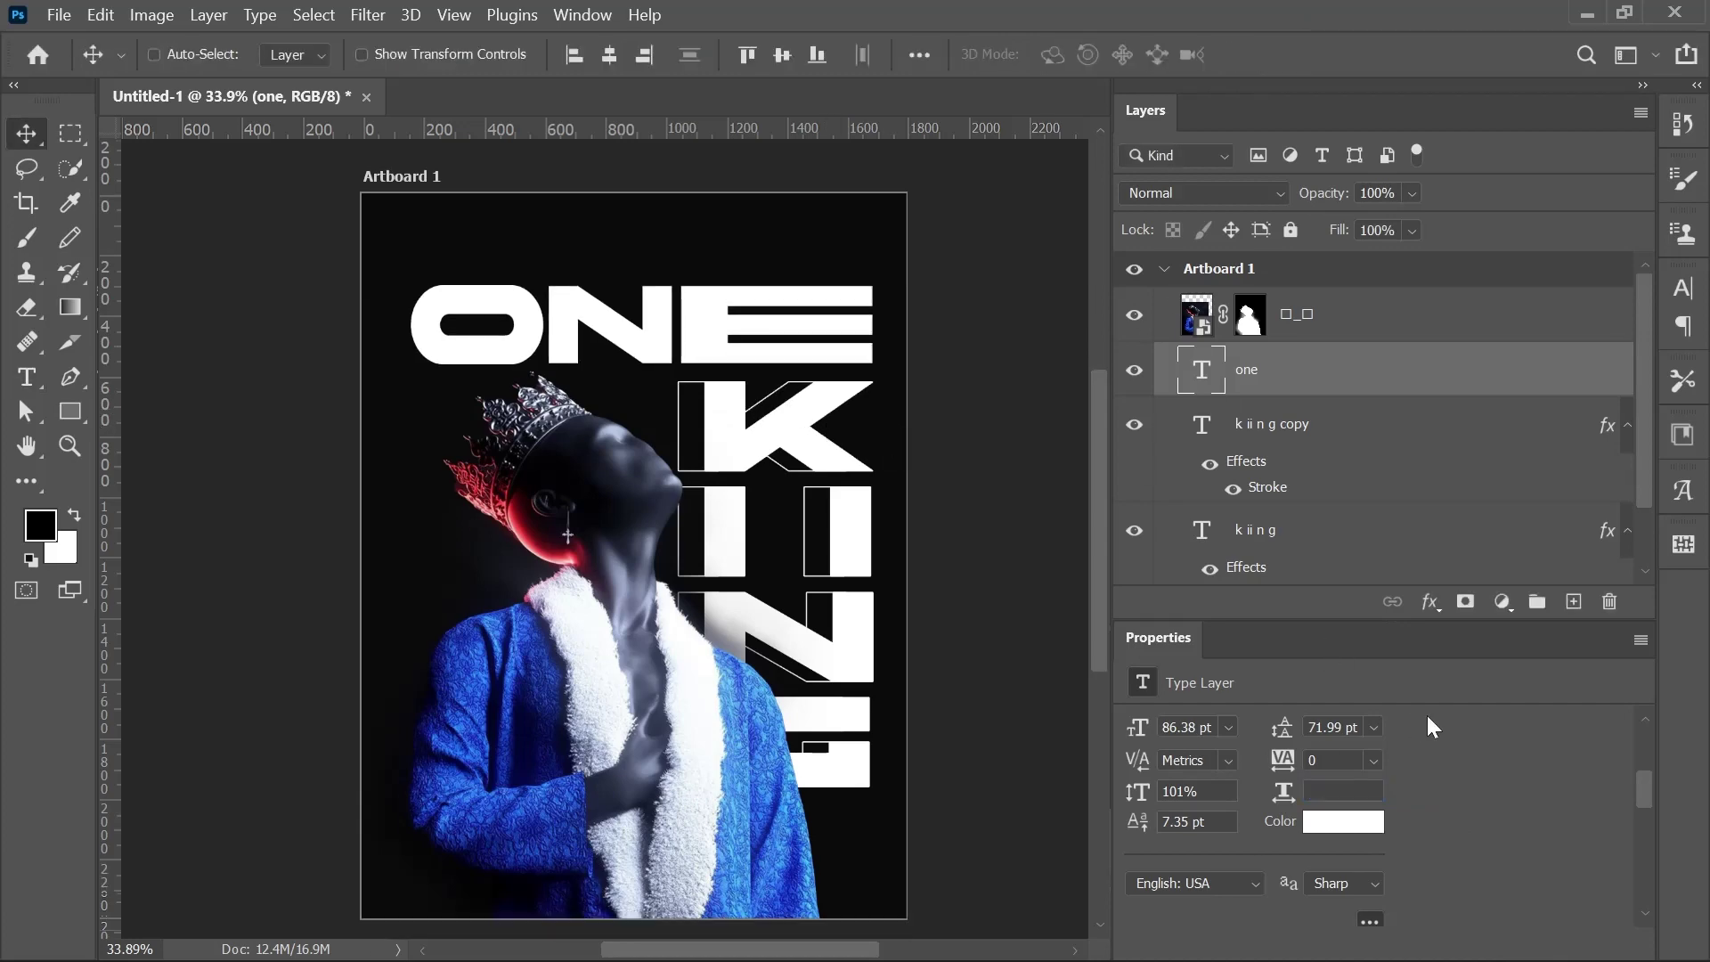
Add a white 4 px Center stroke to the ONE layer and set its blend mode to Darker Color.
click(1427, 604)
click(1460, 698)
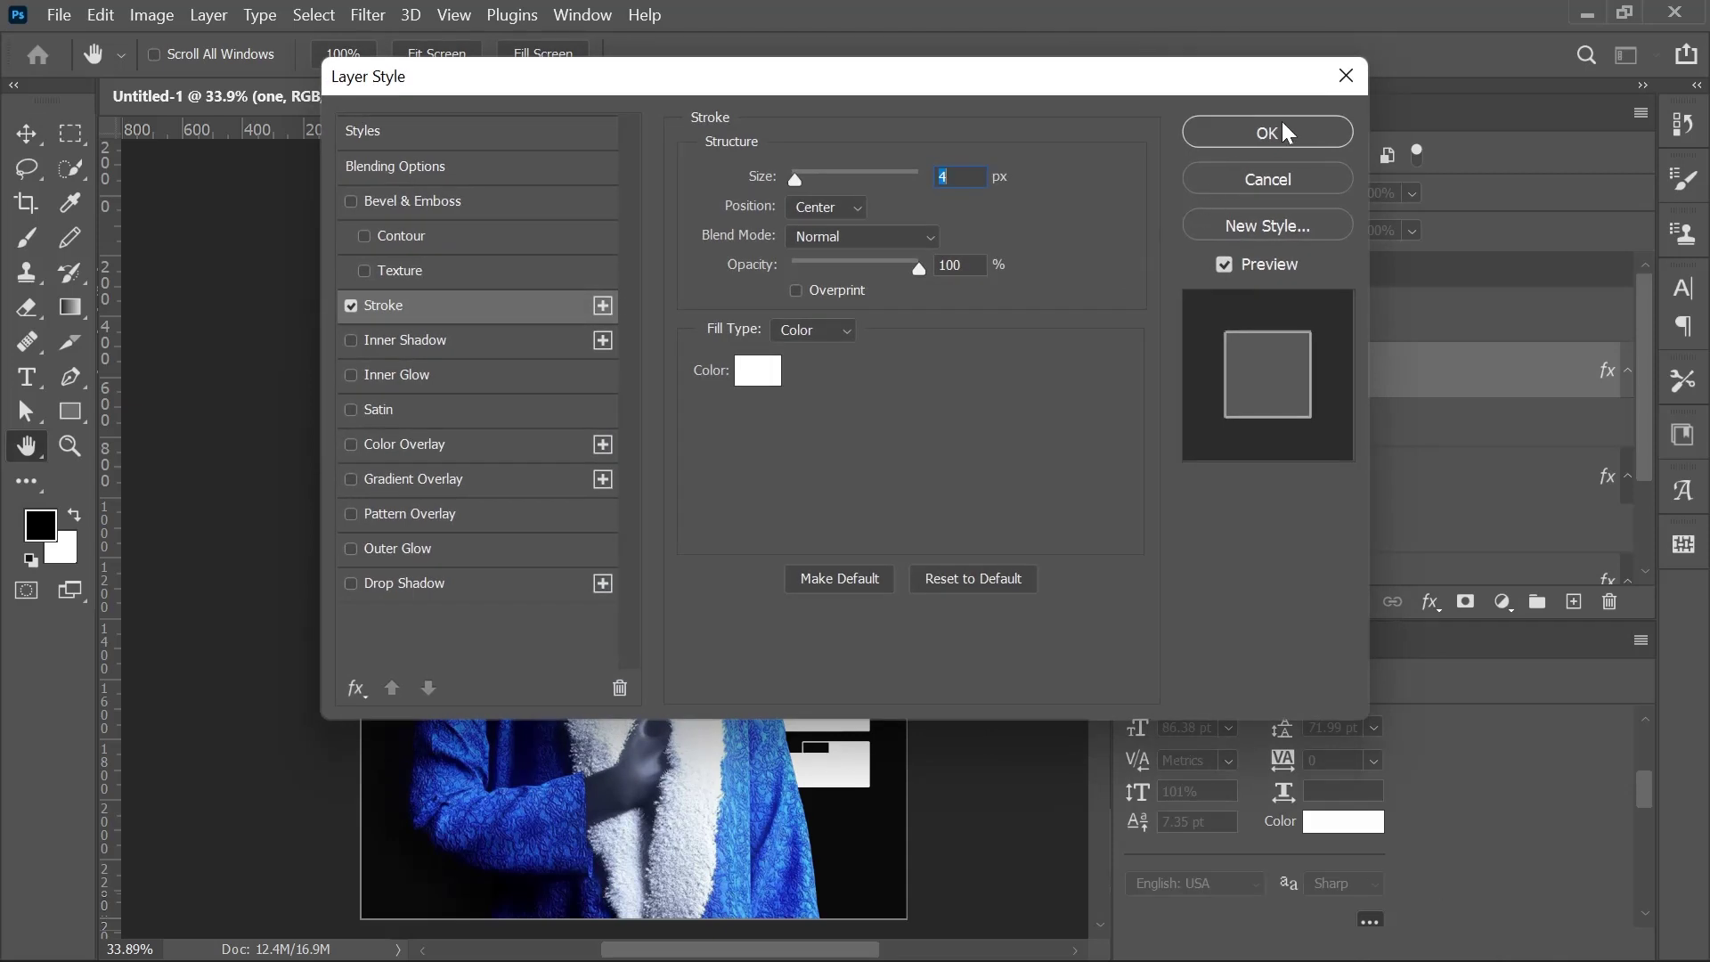
click(1283, 132)
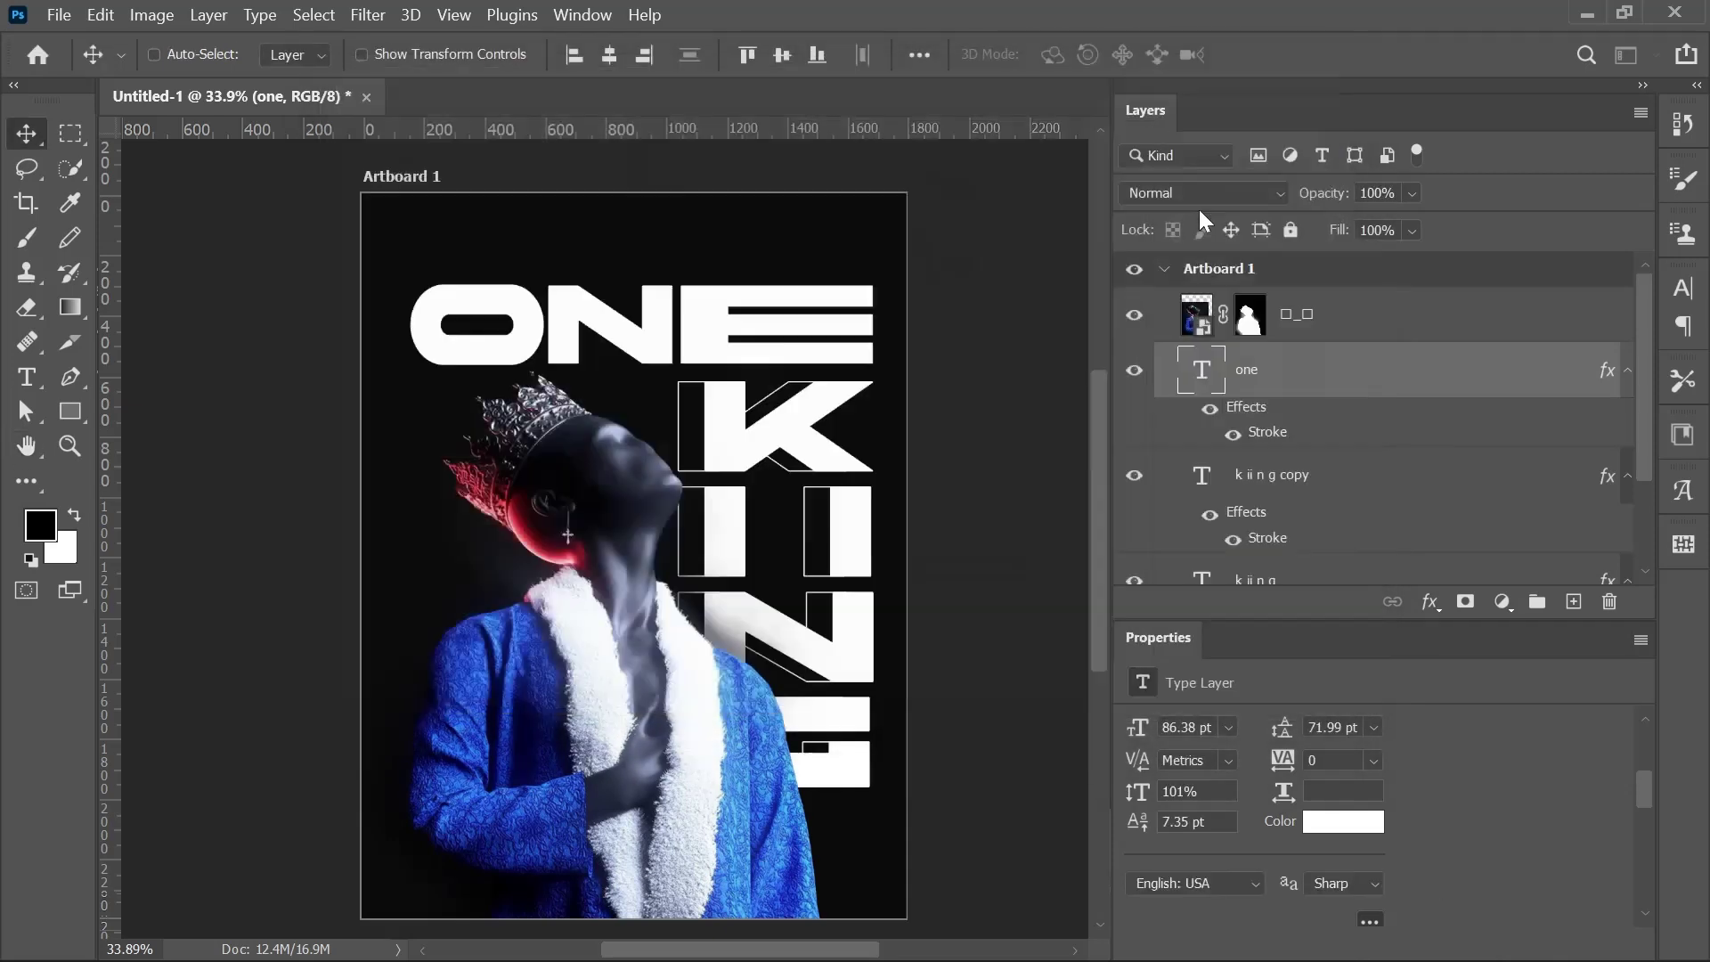
click(1190, 201)
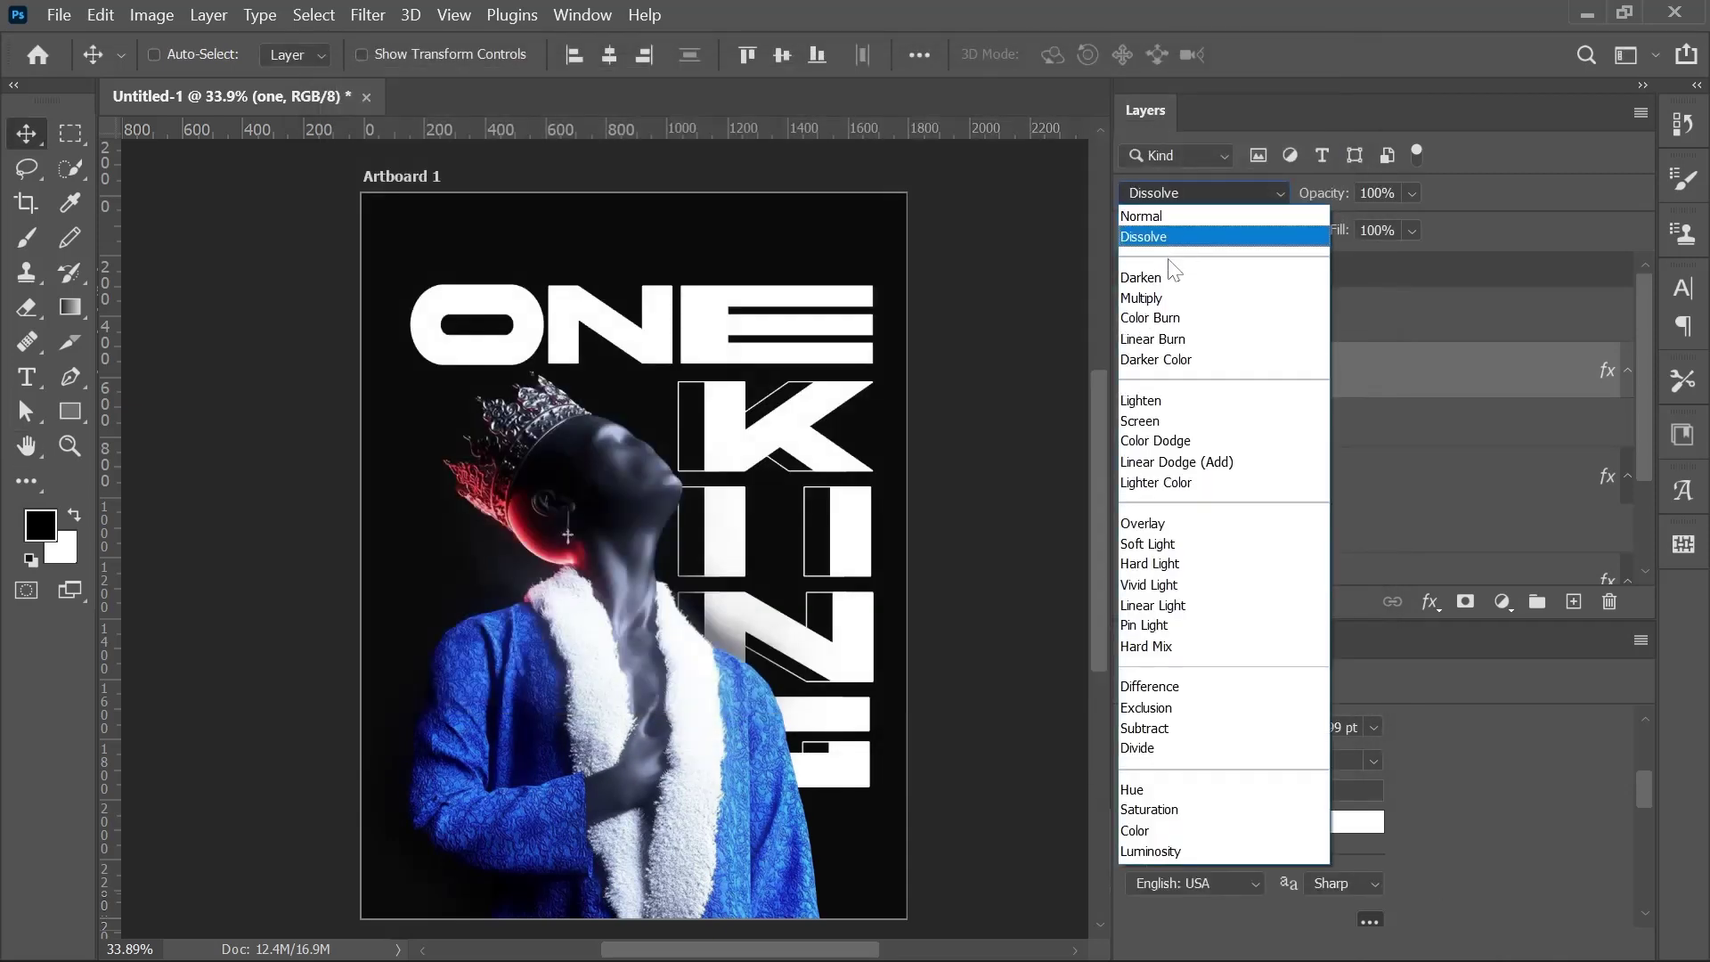
click(1198, 361)
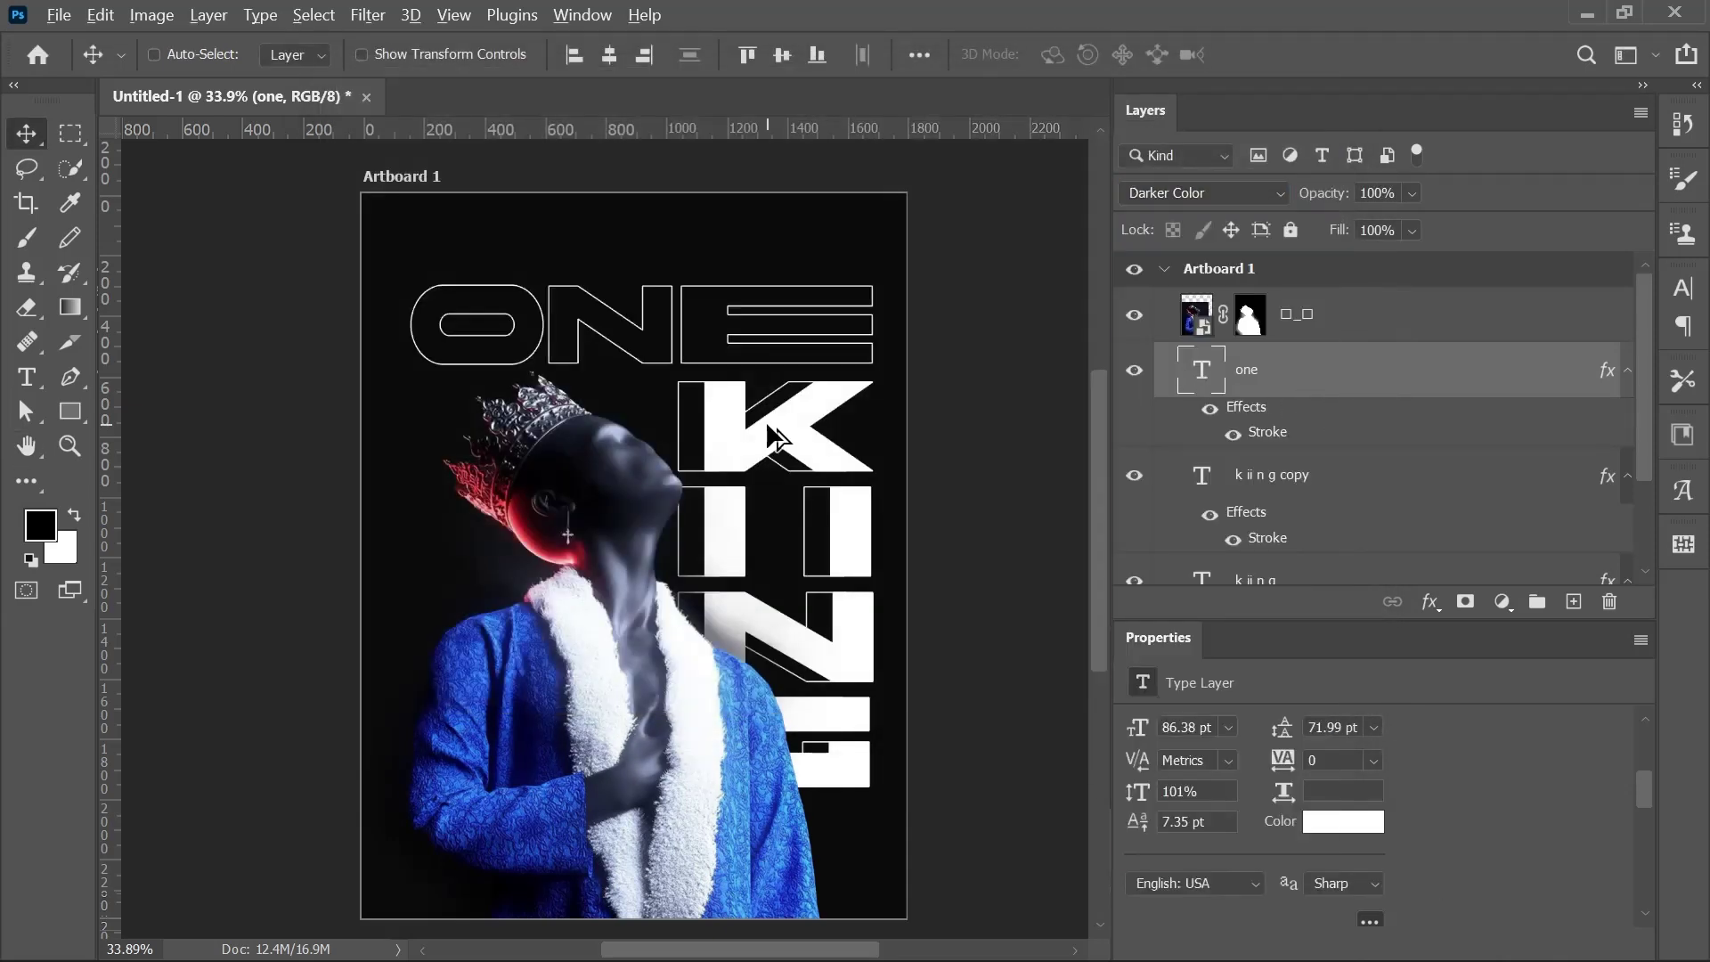
Start a Hue/Saturation adjustment on the crowned figure layer, shifting the Reds' hue slightly and raising their saturation.
scroll(767, 426, up, 1)
drag(784, 455, 778, 430)
scroll(806, 476, down, 1)
scroll(807, 477, up, 1)
scroll(808, 477, down, 1)
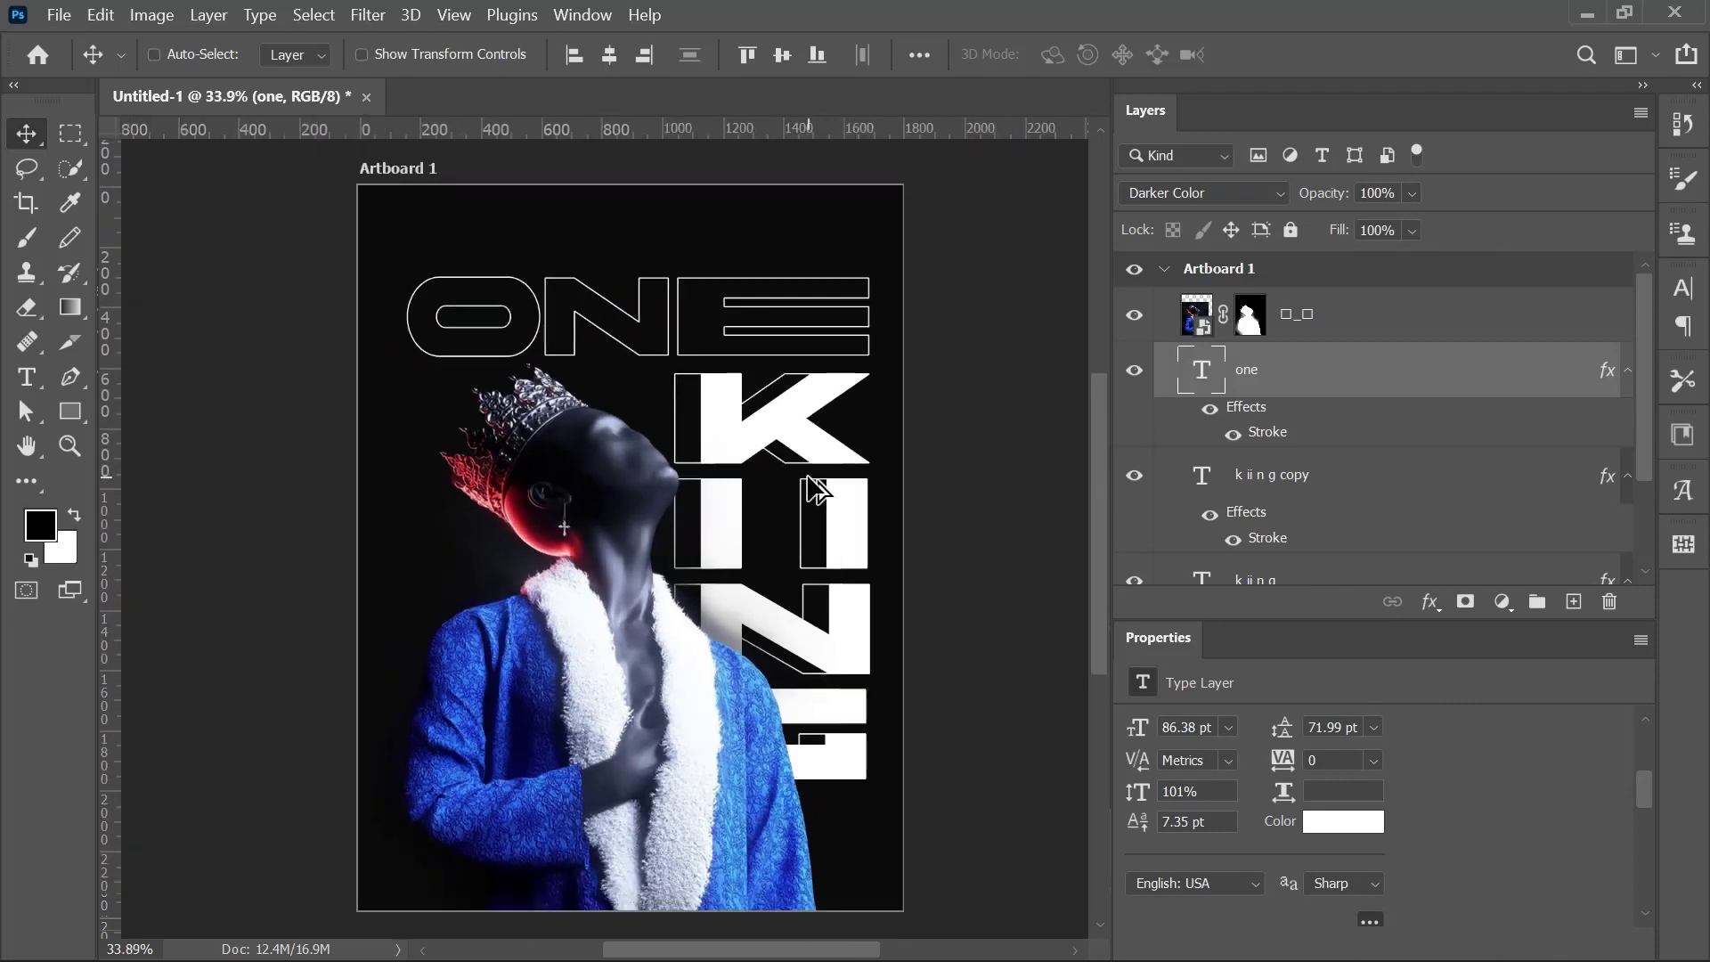
click(1198, 312)
key(ctrl+u)
drag(775, 140, 1239, 180)
click(1107, 278)
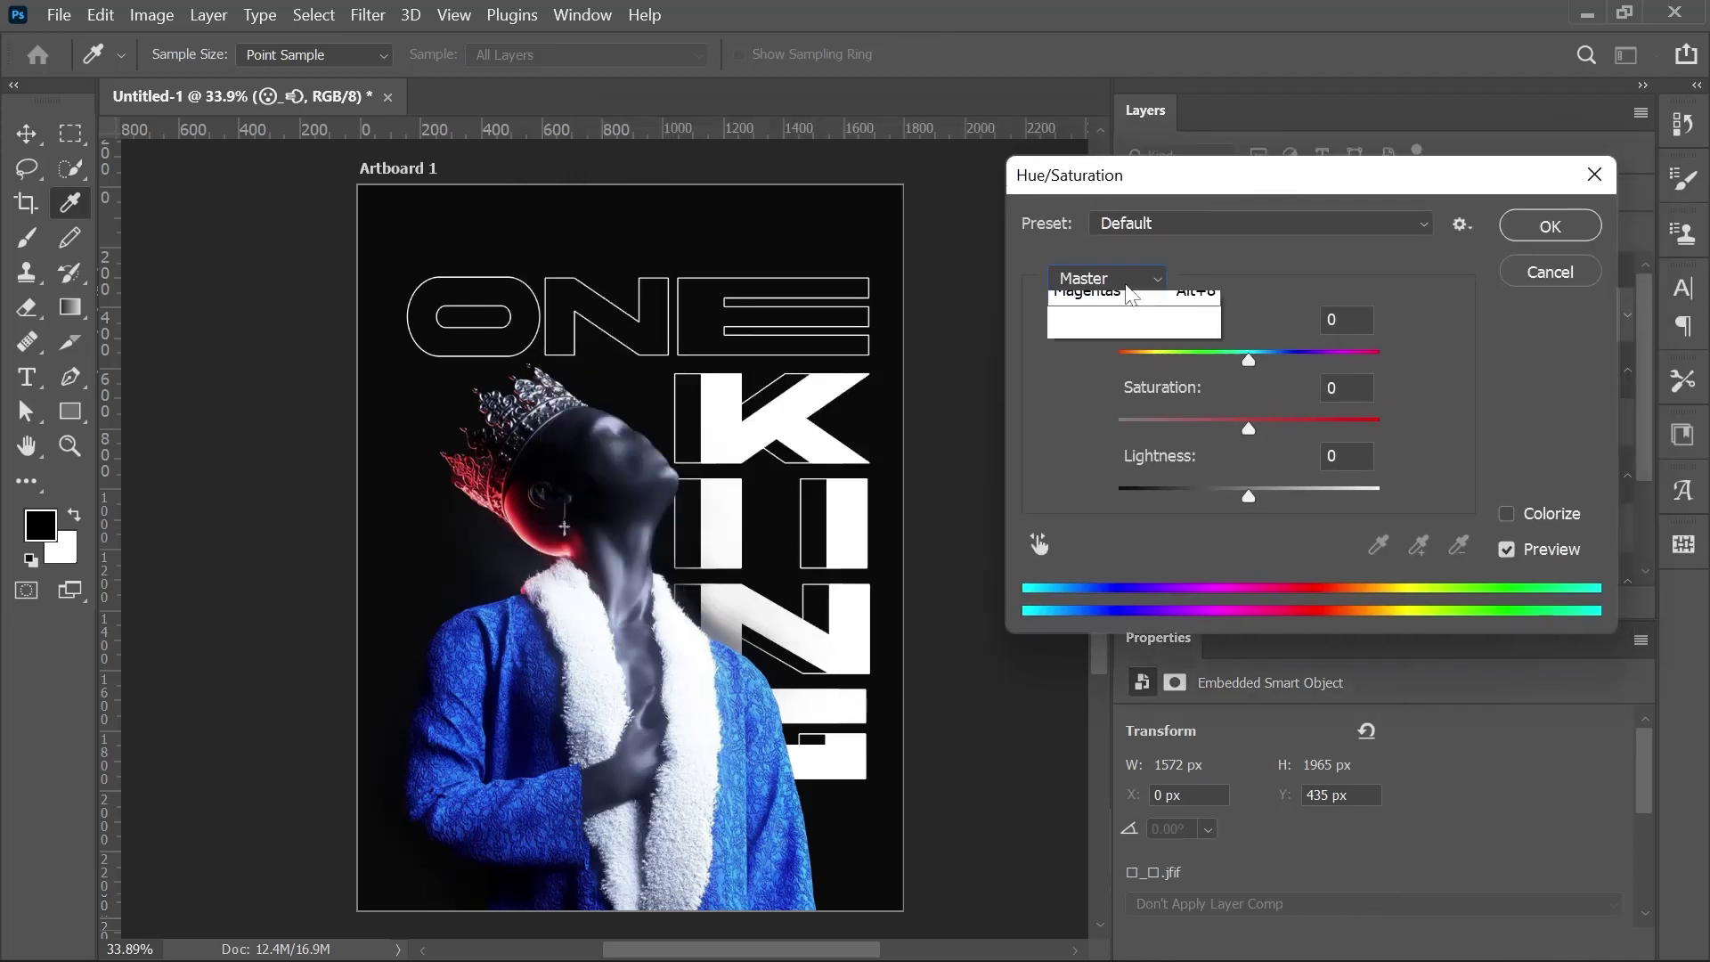
click(1082, 322)
drag(1247, 359, 1243, 356)
mouse_move(1247, 429)
mouse_down()
mouse_move(1301, 427)
mouse_move(1227, 429)
mouse_move(1268, 428)
mouse_up()
Shift the Blues' hue toward purple, set the Cyans to Hue +67, Saturation +18 and Lightness +31, and apply the adjustment.
click(1107, 278)
click(1081, 426)
drag(1248, 353, 1319, 361)
click(1107, 278)
click(1082, 399)
drag(1248, 428, 1272, 429)
drag(1249, 496, 1220, 493)
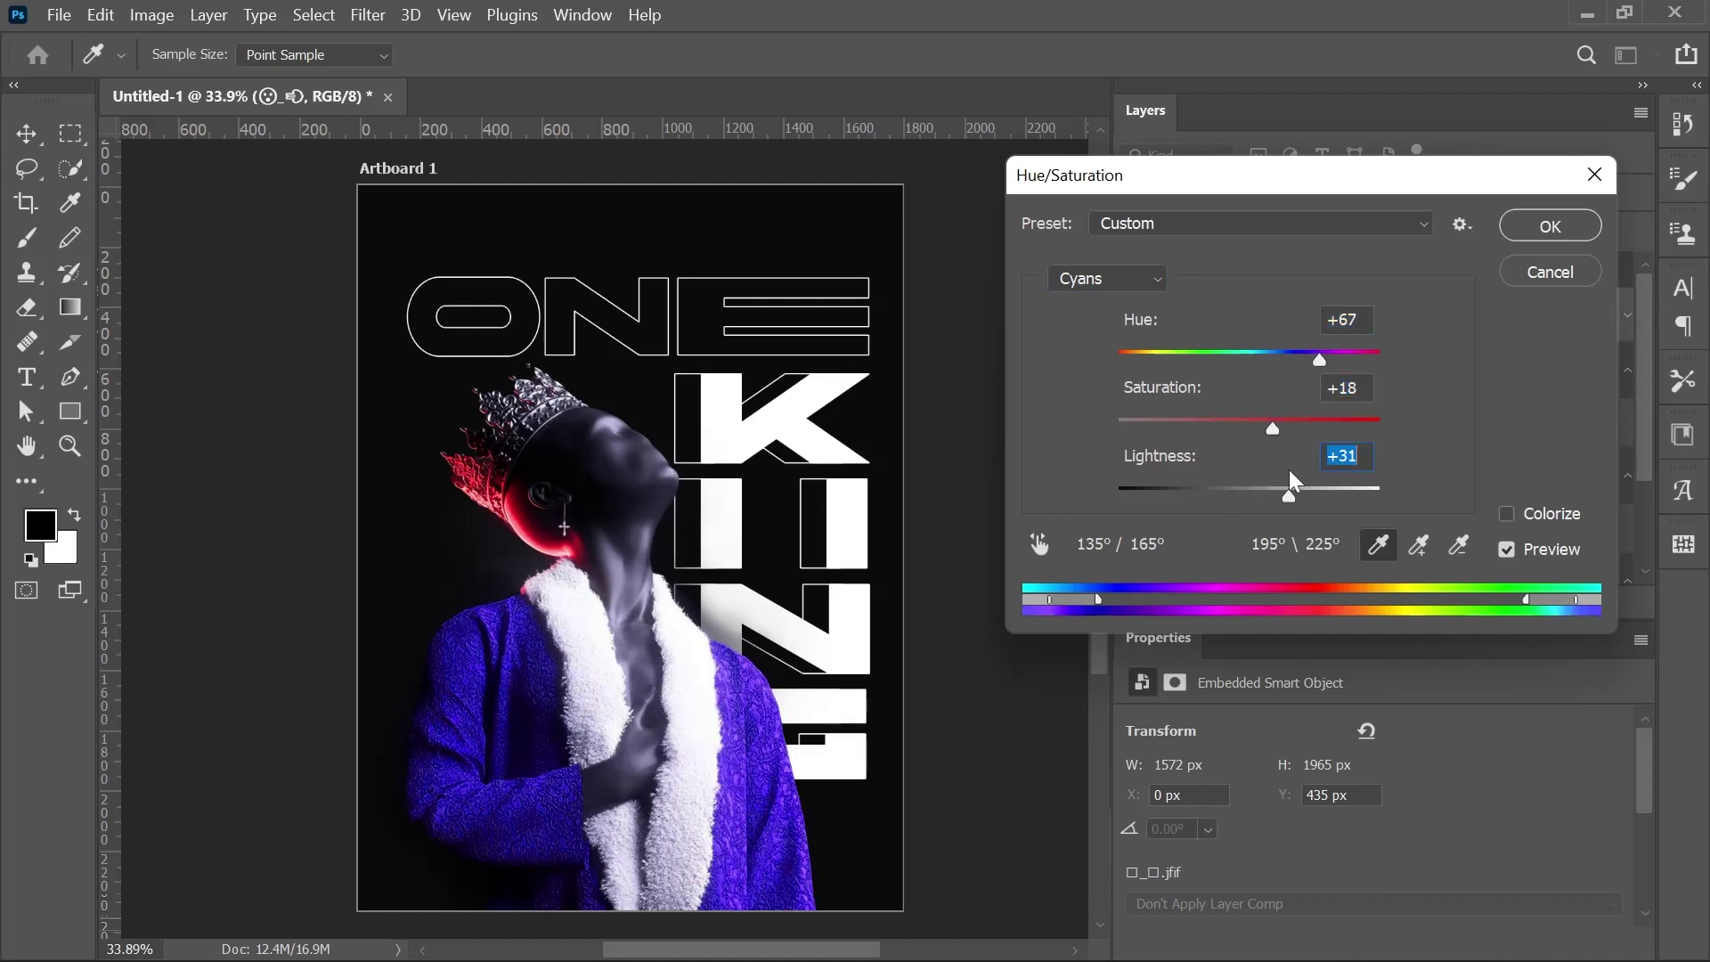
click(1516, 225)
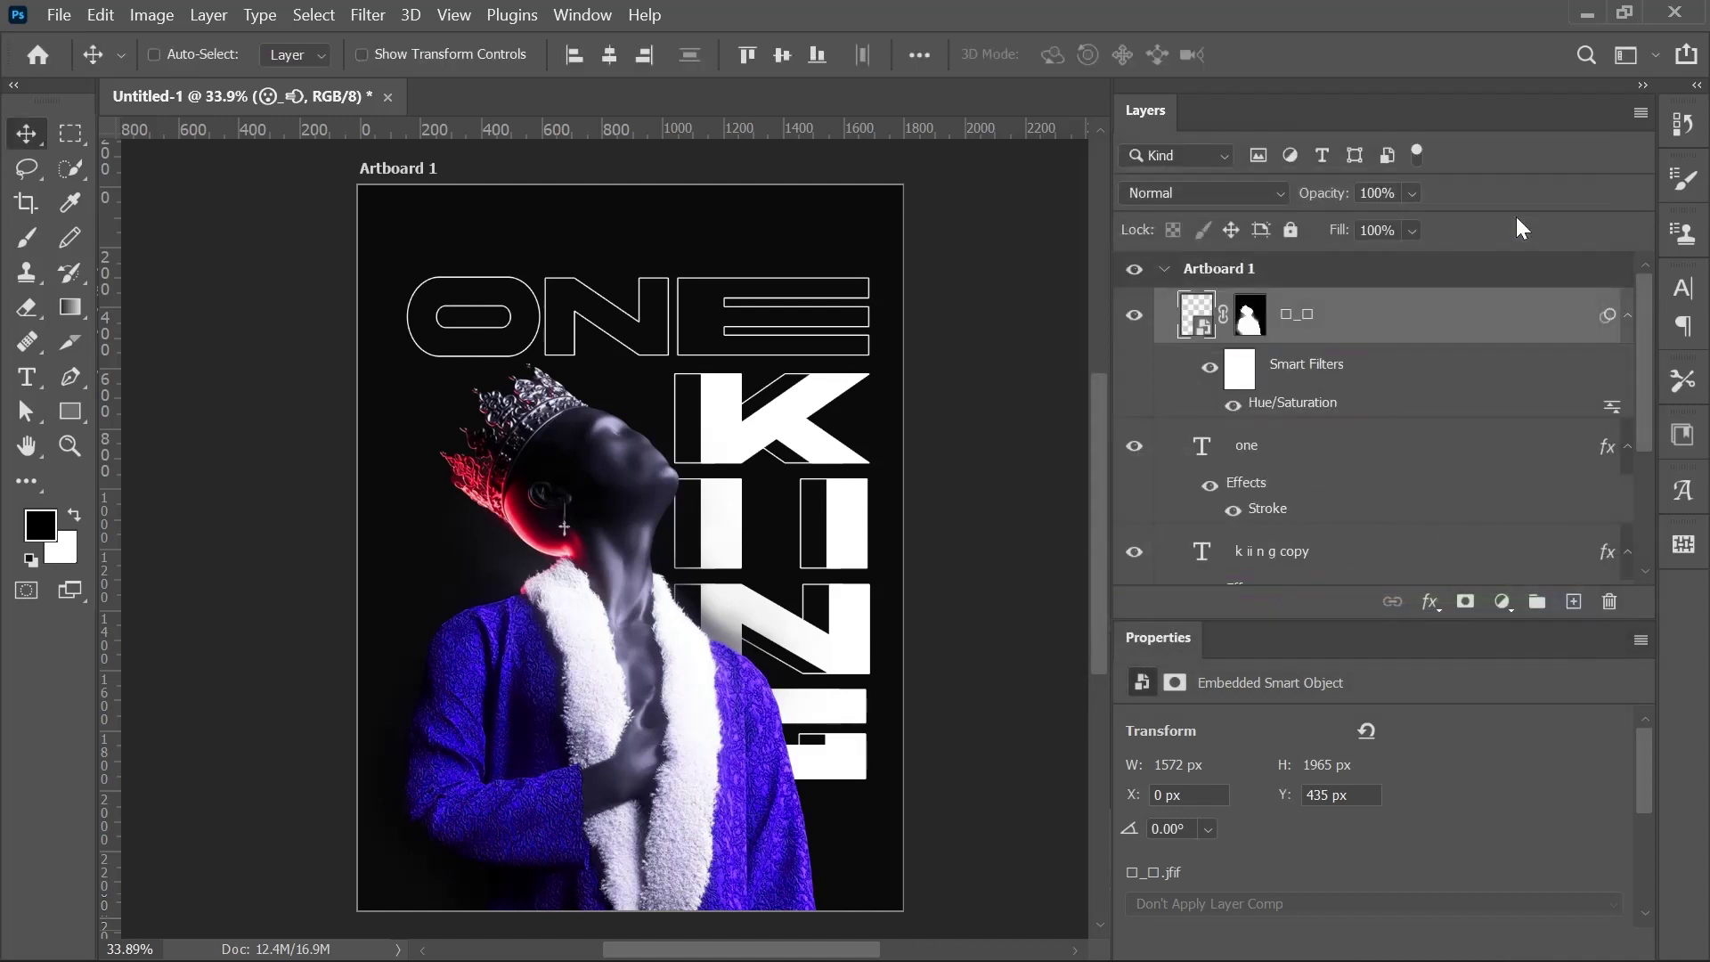
Add a new layer clipped to the figure and set its blend mode to Overlay for brush painting.
scroll(840, 473, up, 1)
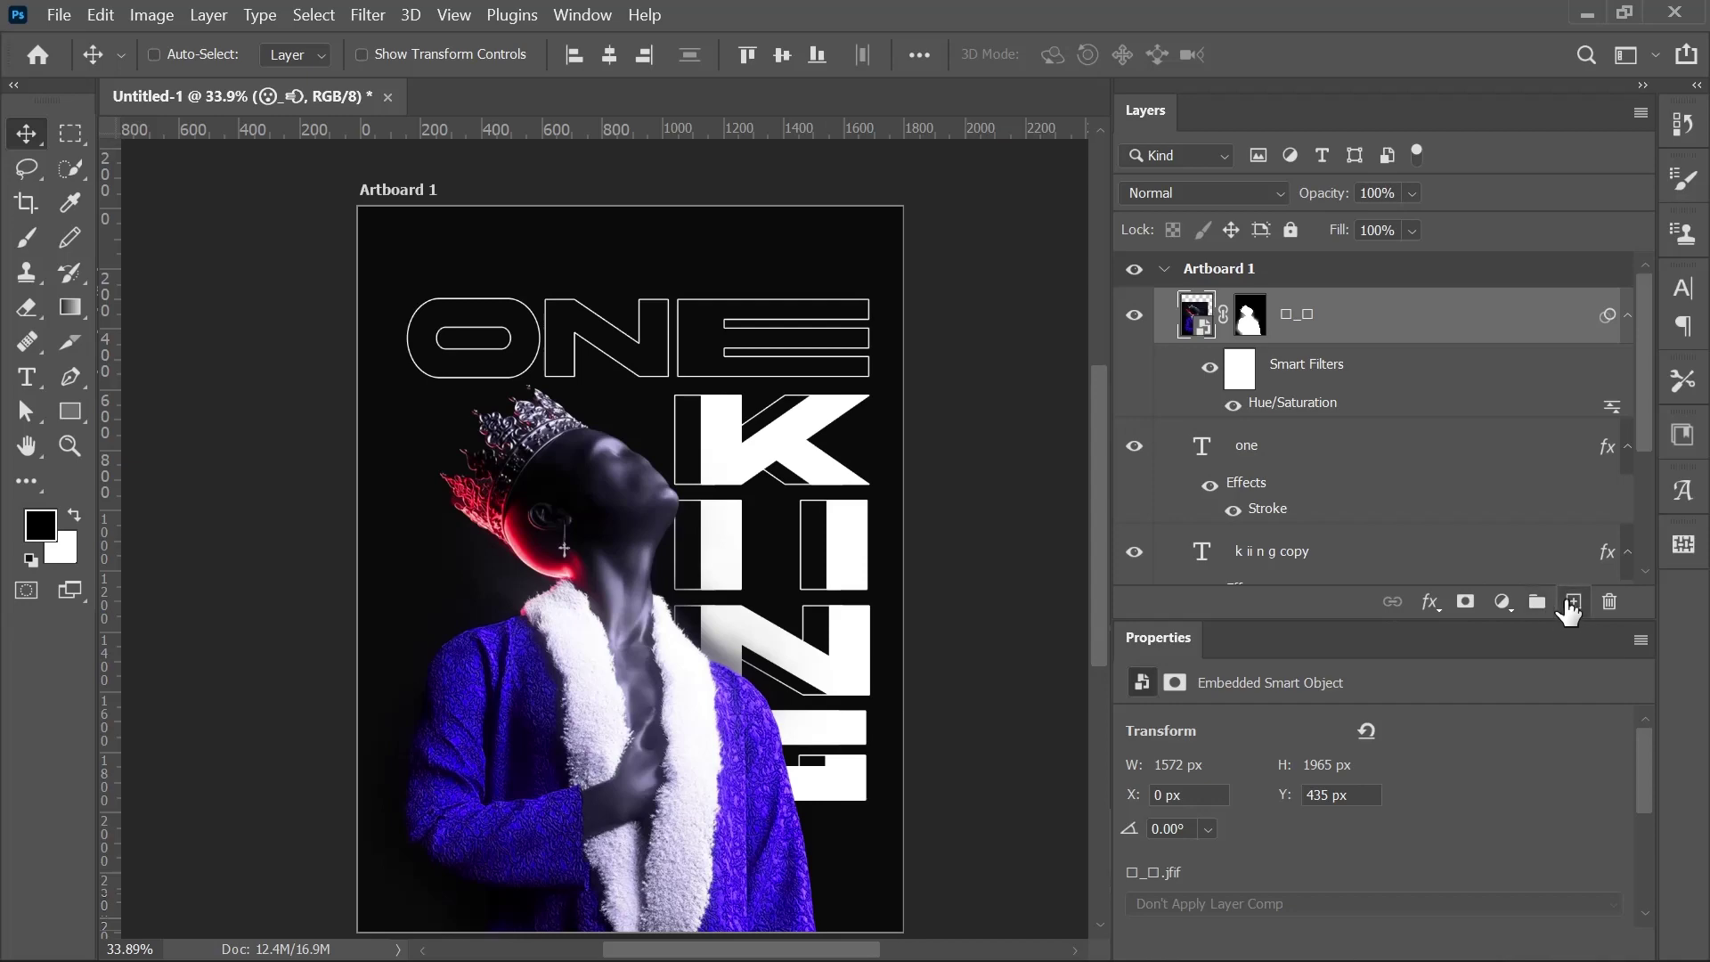
click(1570, 608)
right_click(1328, 321)
click(1035, 527)
key(b)
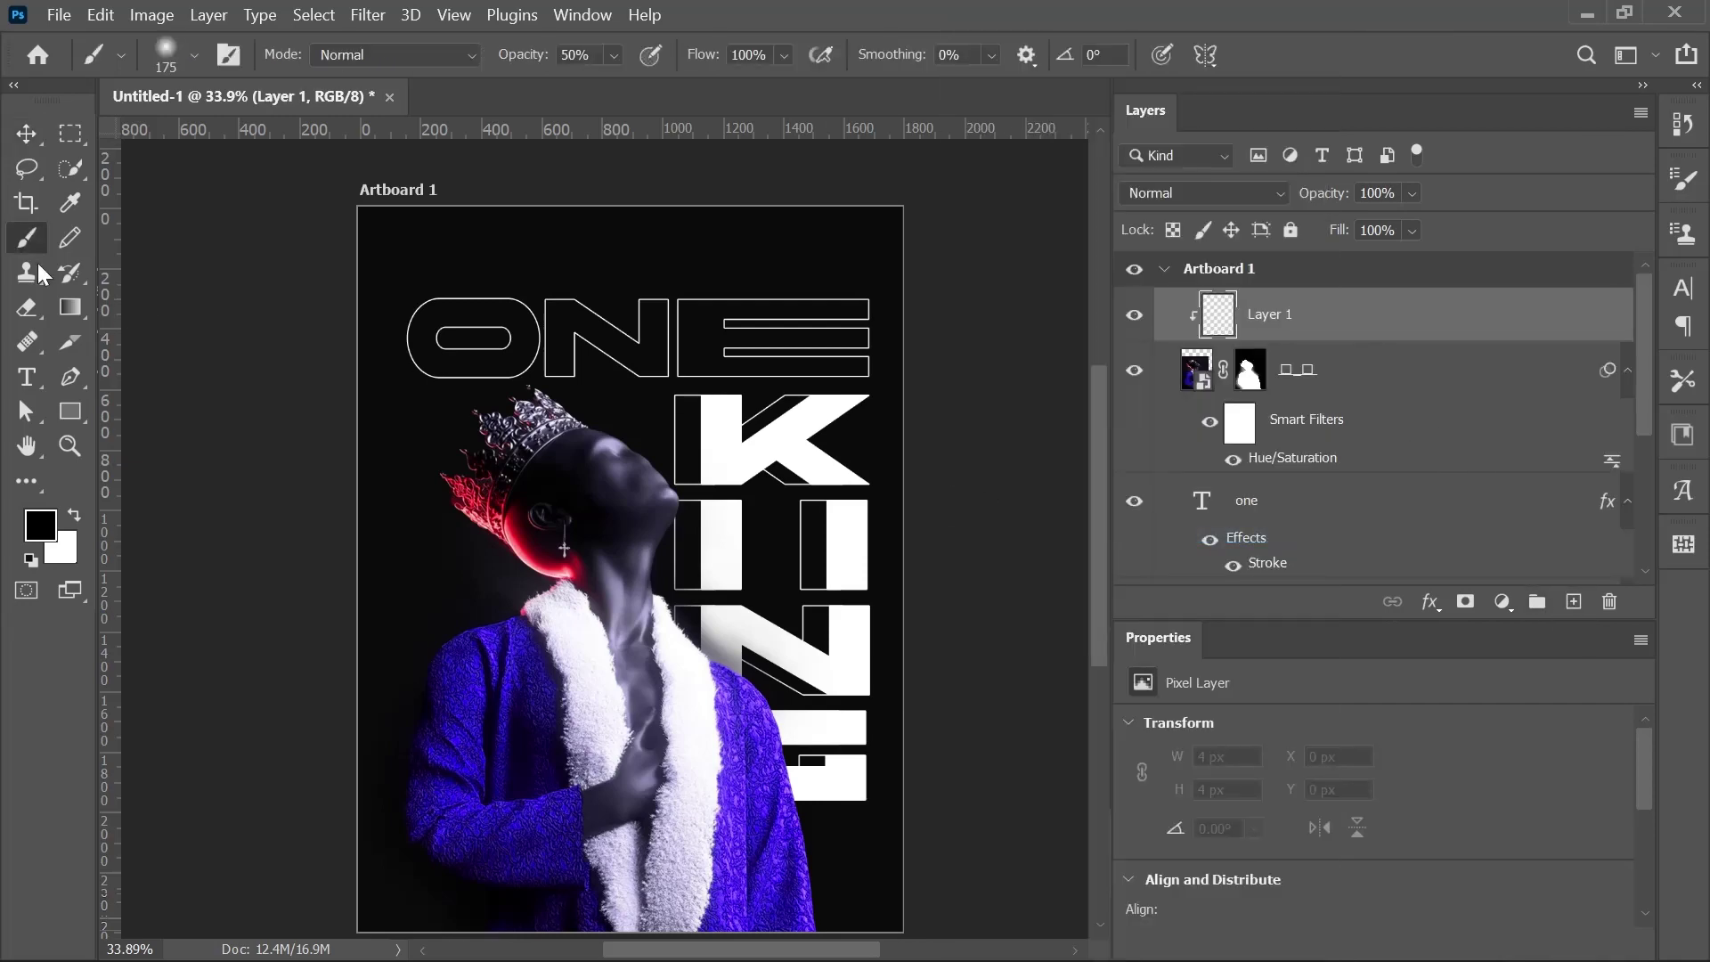
click(1146, 186)
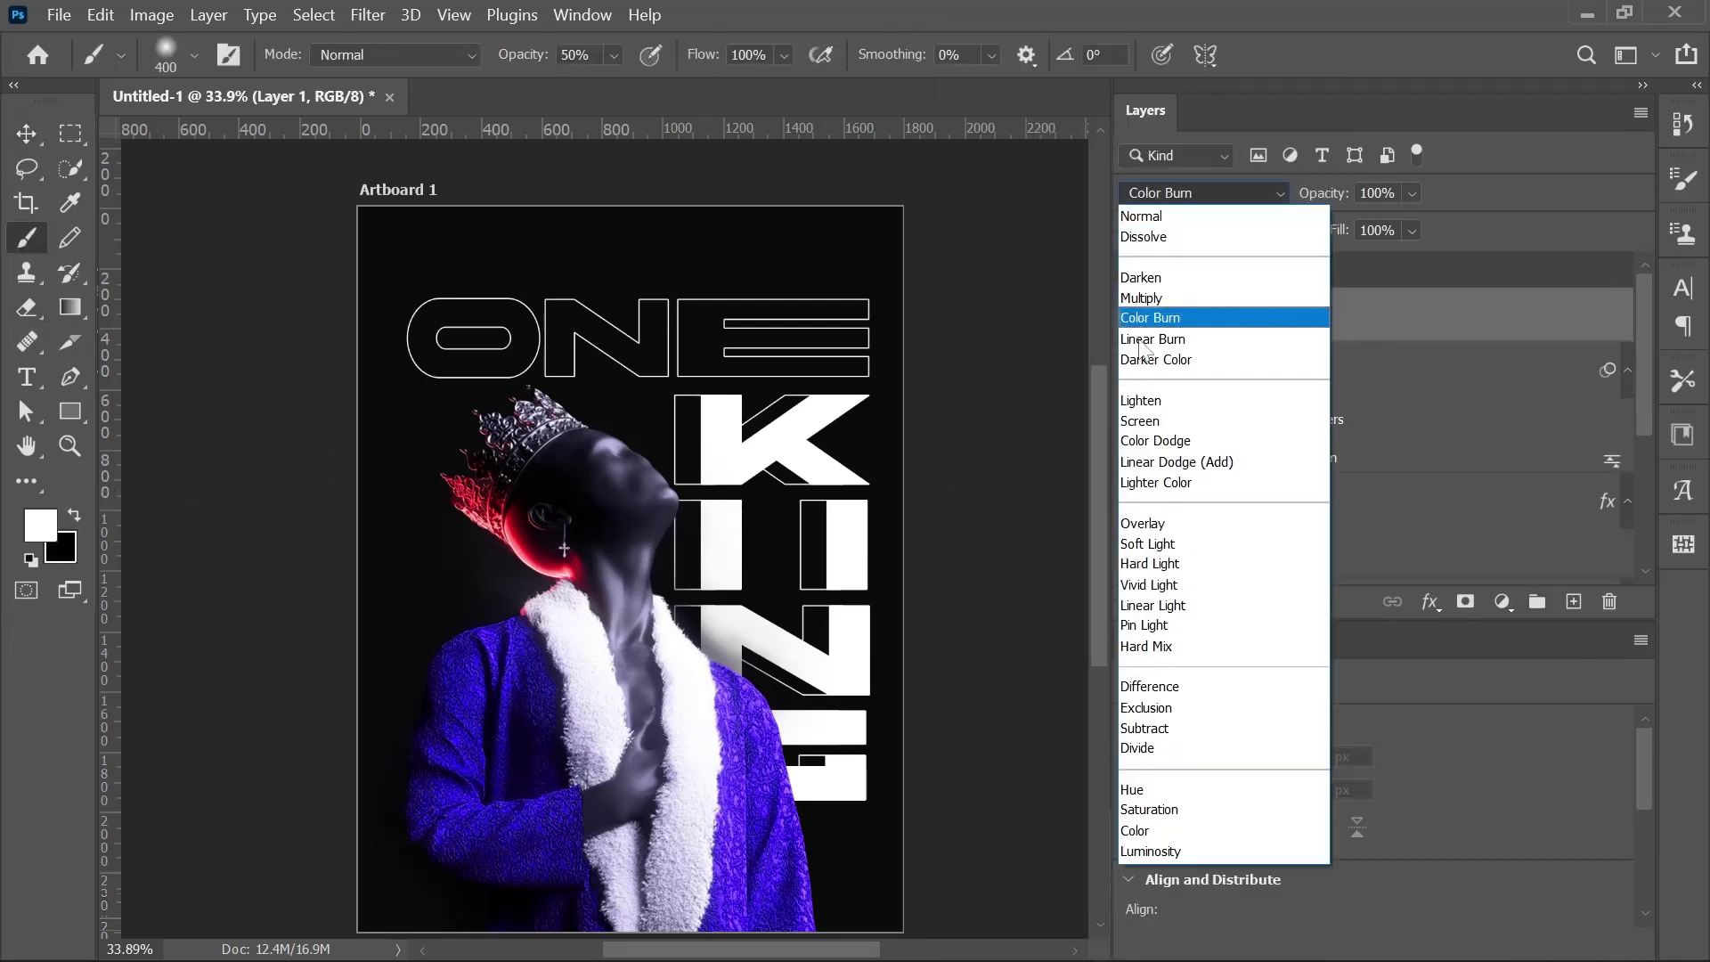
click(1158, 516)
Paint white highlights over the figure's face, hand and coat with a large soft brush at 50% opacity.
mouse_move(670, 461)
mouse_down()
mouse_move(720, 516)
mouse_move(651, 612)
mouse_up()
drag(749, 644, 486, 602)
mouse_move(627, 500)
mouse_down()
mouse_move(547, 392)
mouse_move(727, 393)
mouse_up()
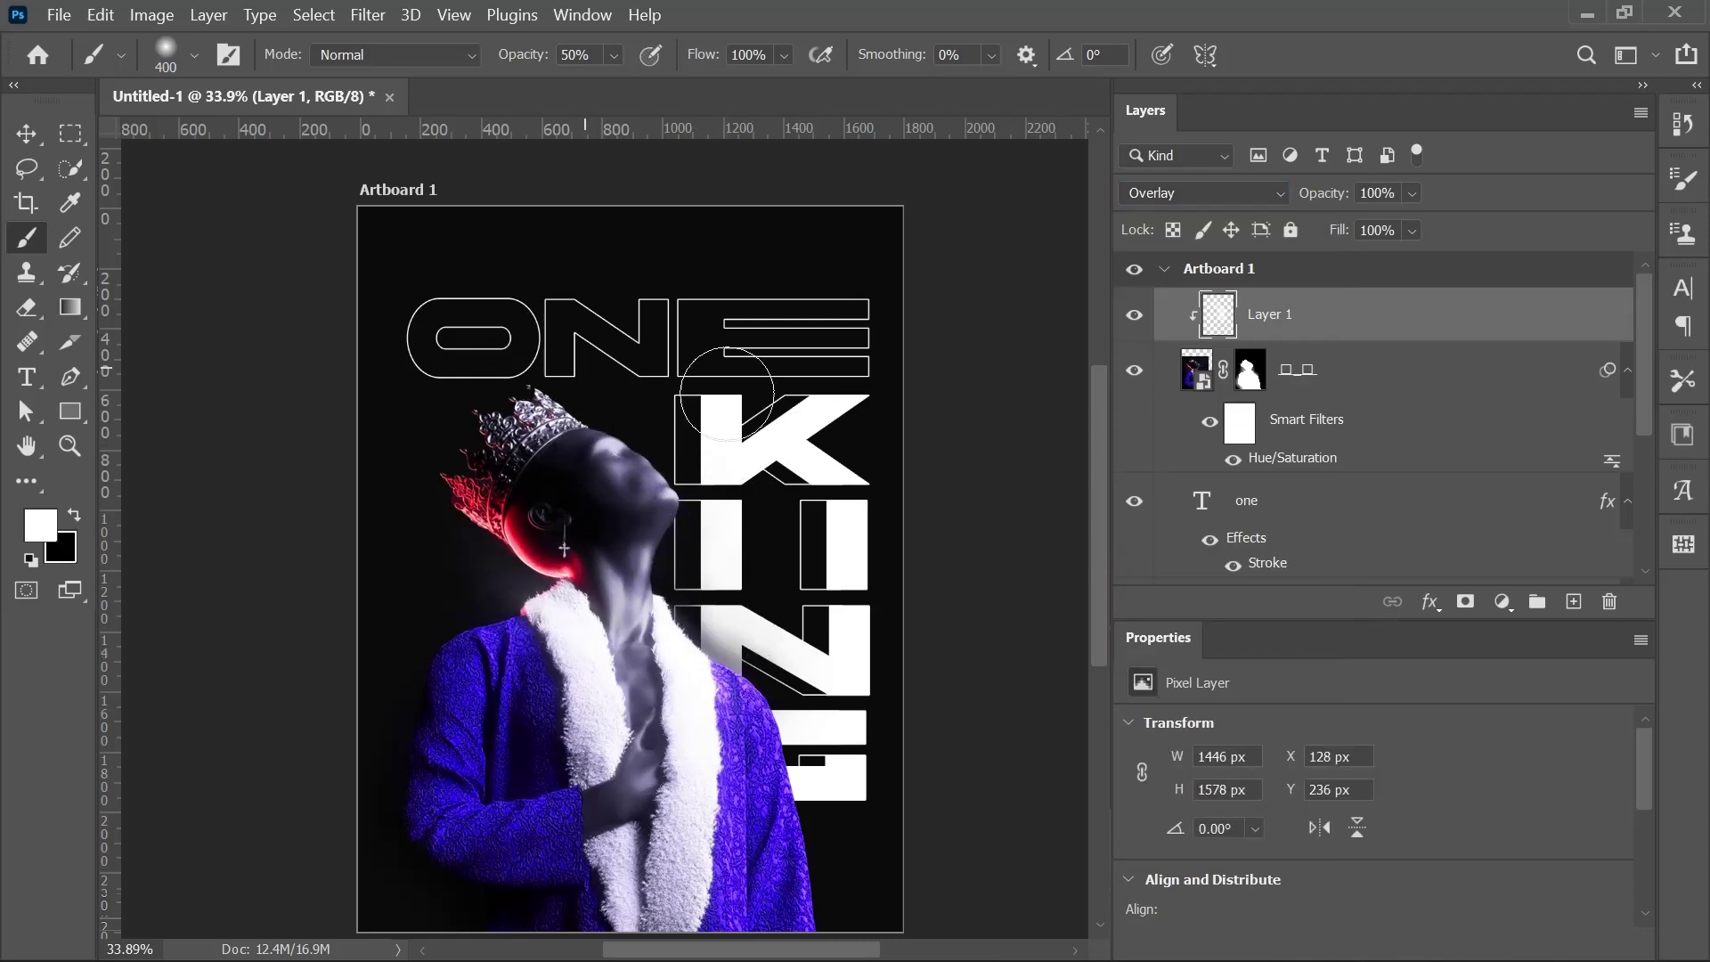
drag(827, 764, 570, 436)
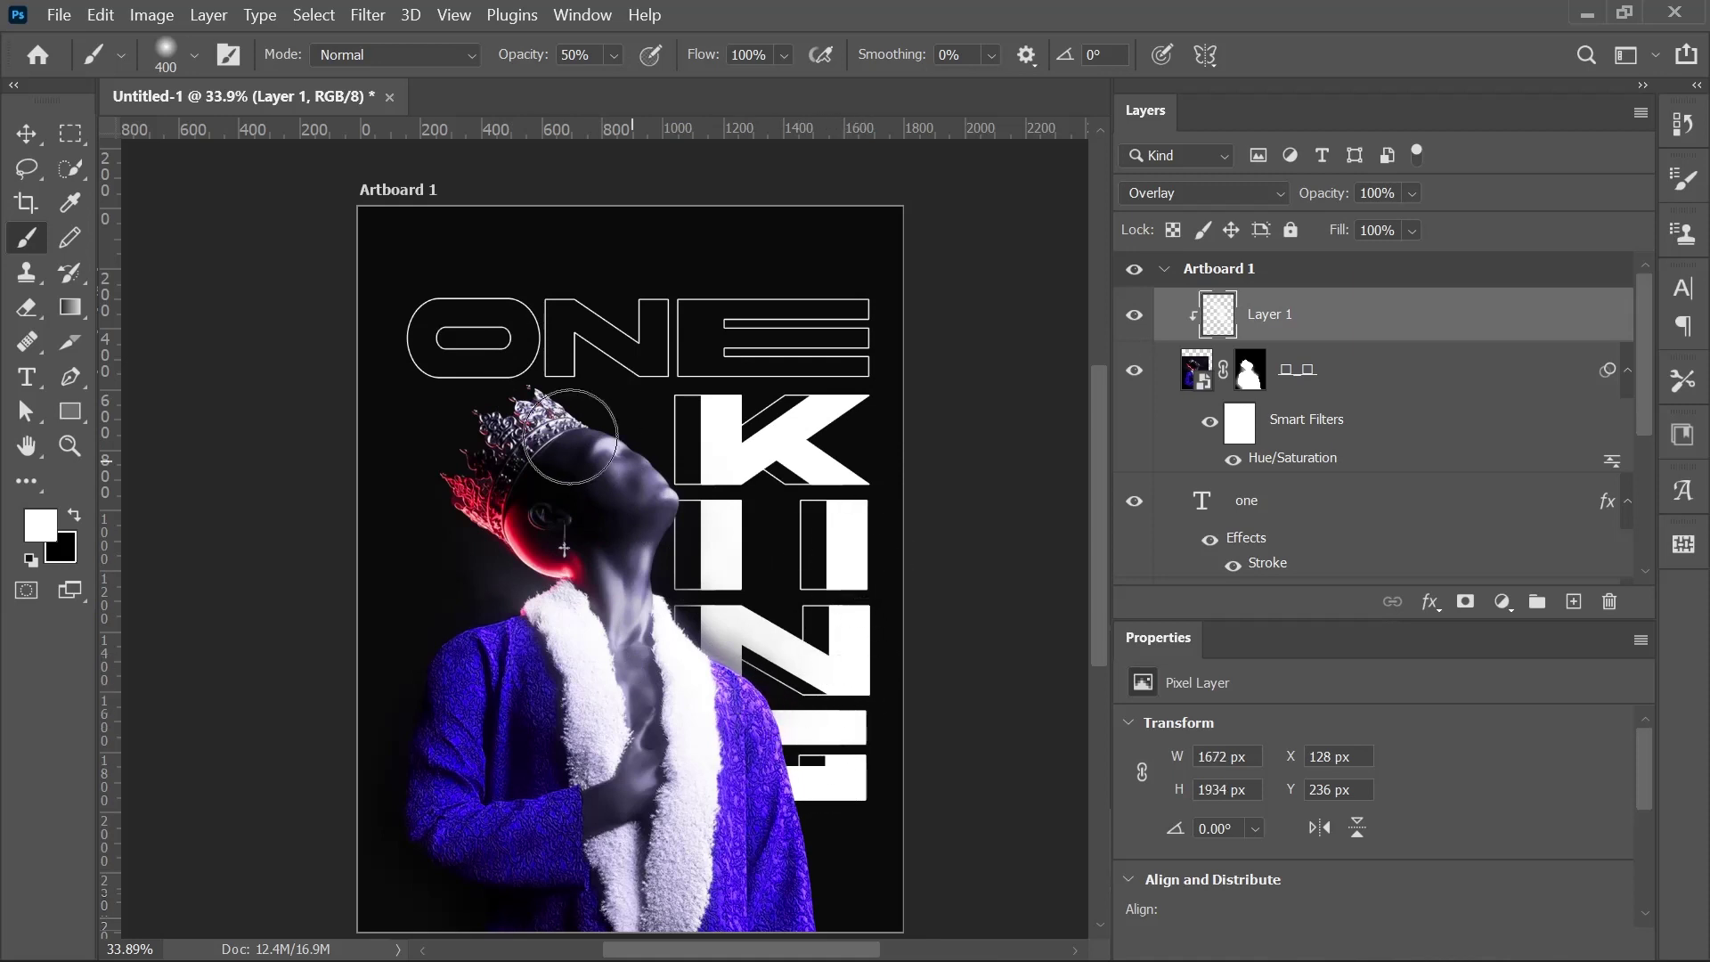
scroll(801, 534, down, 1)
scroll(739, 534, up, 1)
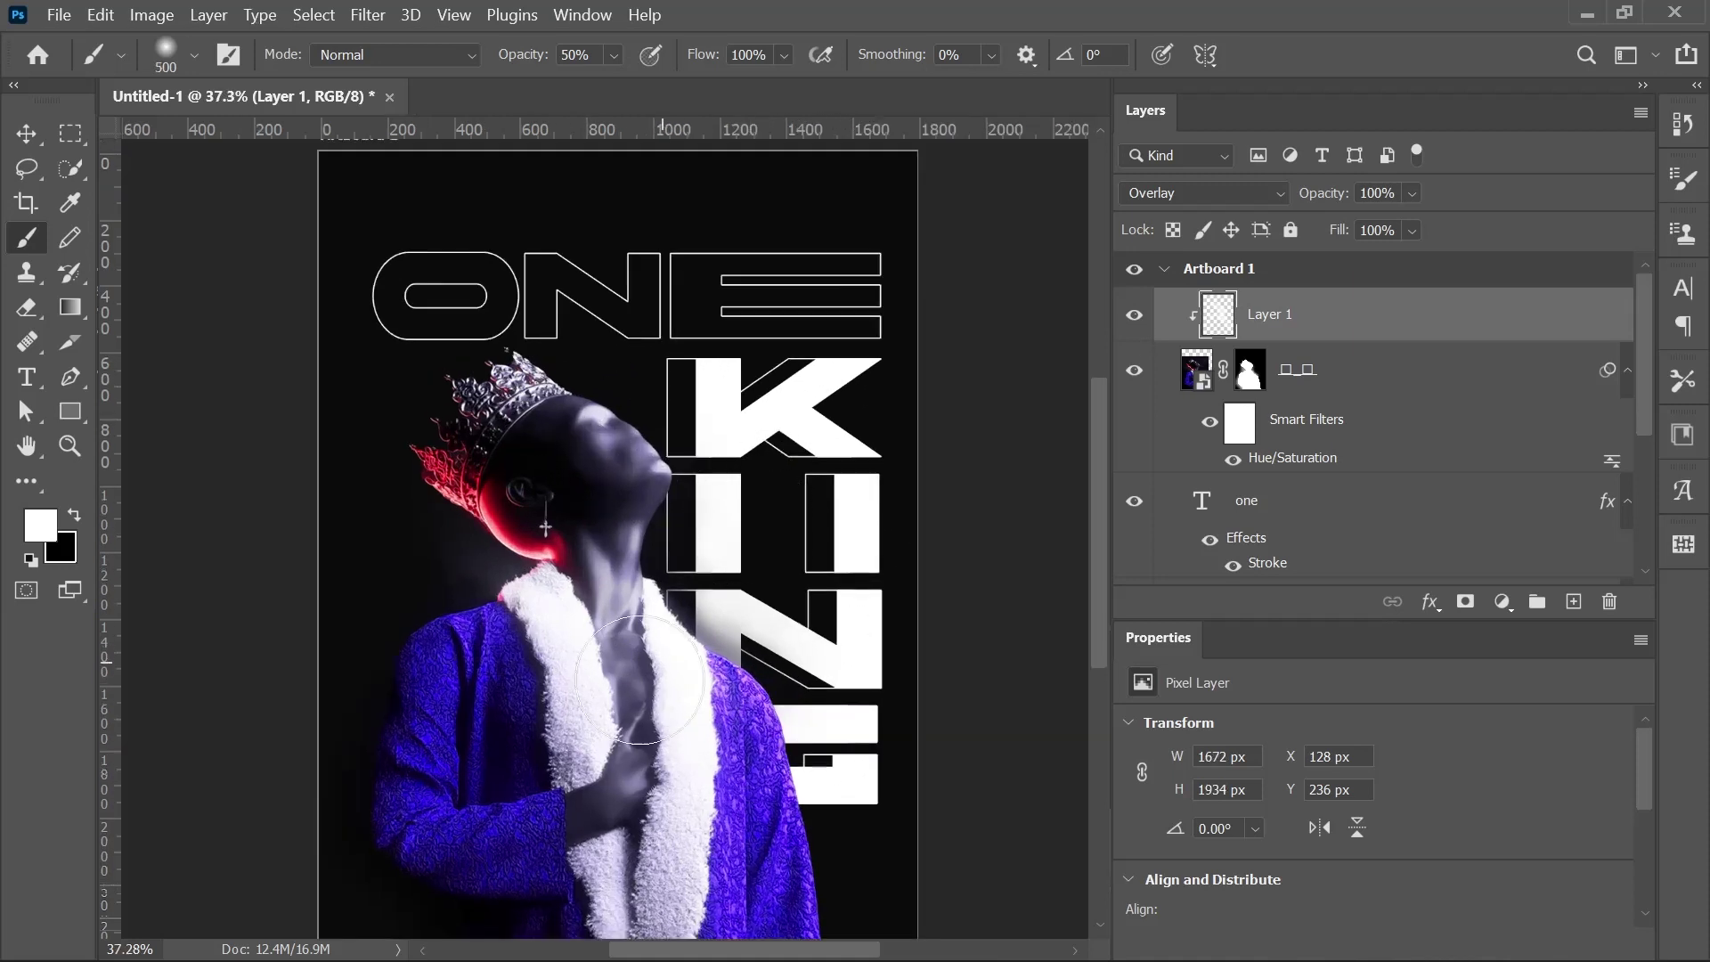
mouse_move(587, 710)
mouse_down()
mouse_move(565, 724)
mouse_move(601, 797)
mouse_up()
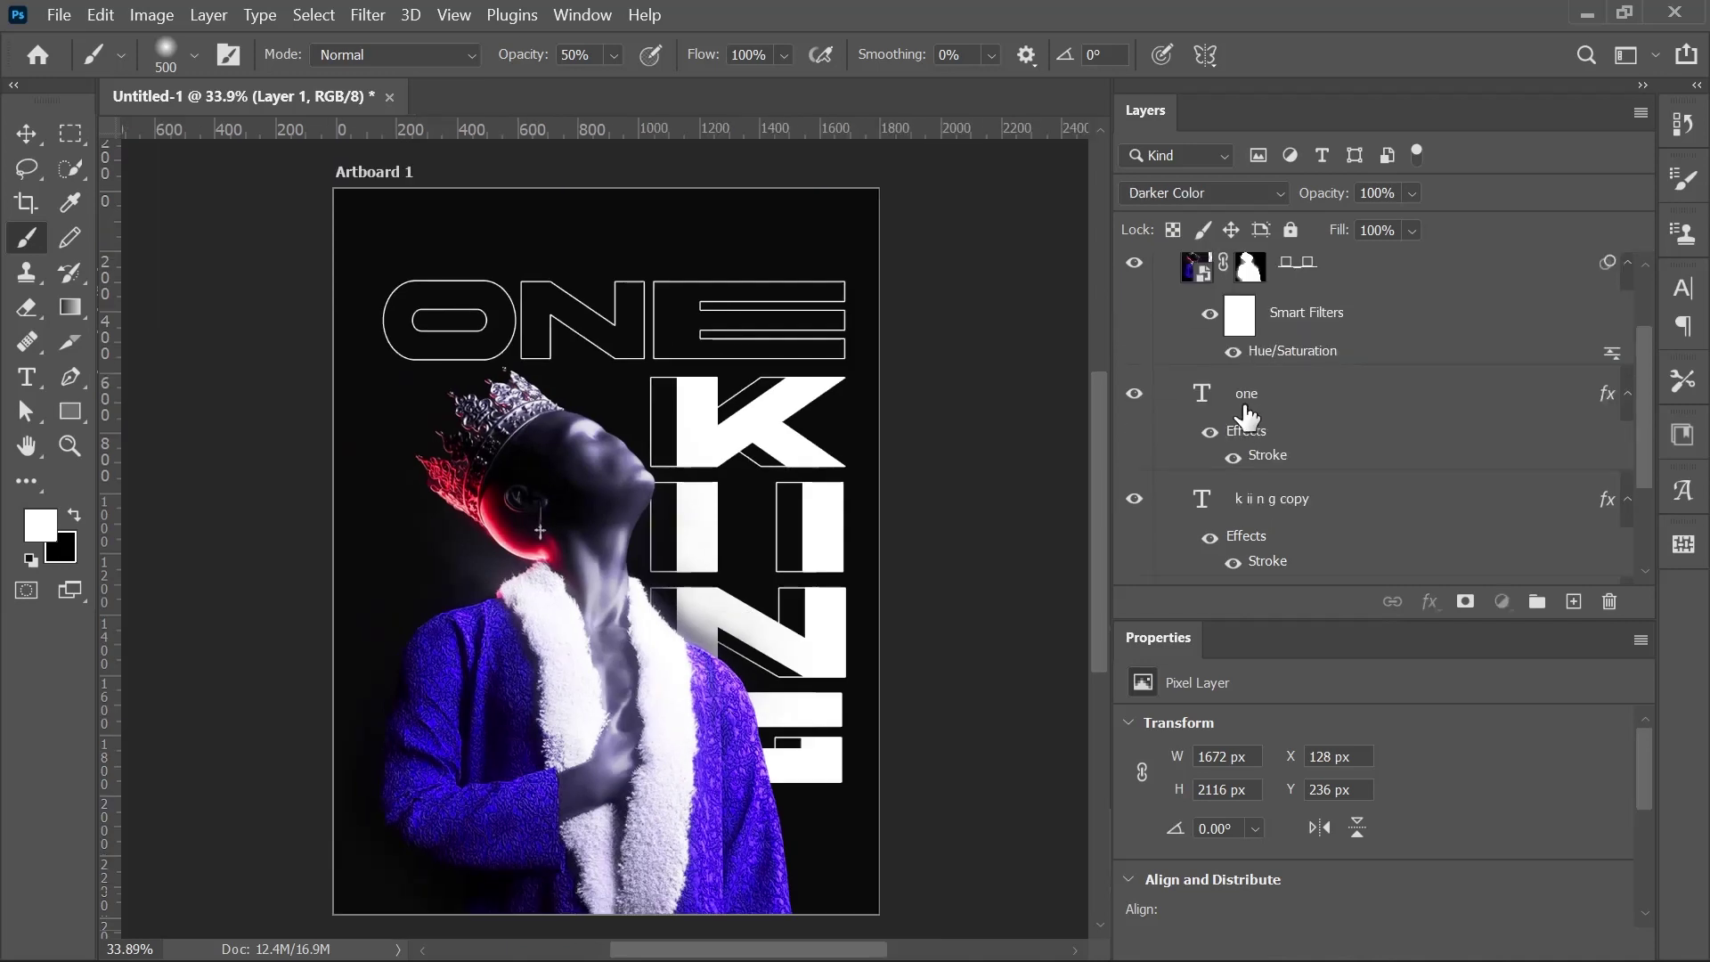
Duplicate the outlined ONE layer and break the copy's letters onto separate lines.
click(1340, 416)
double_click(1201, 392)
click(842, 323)
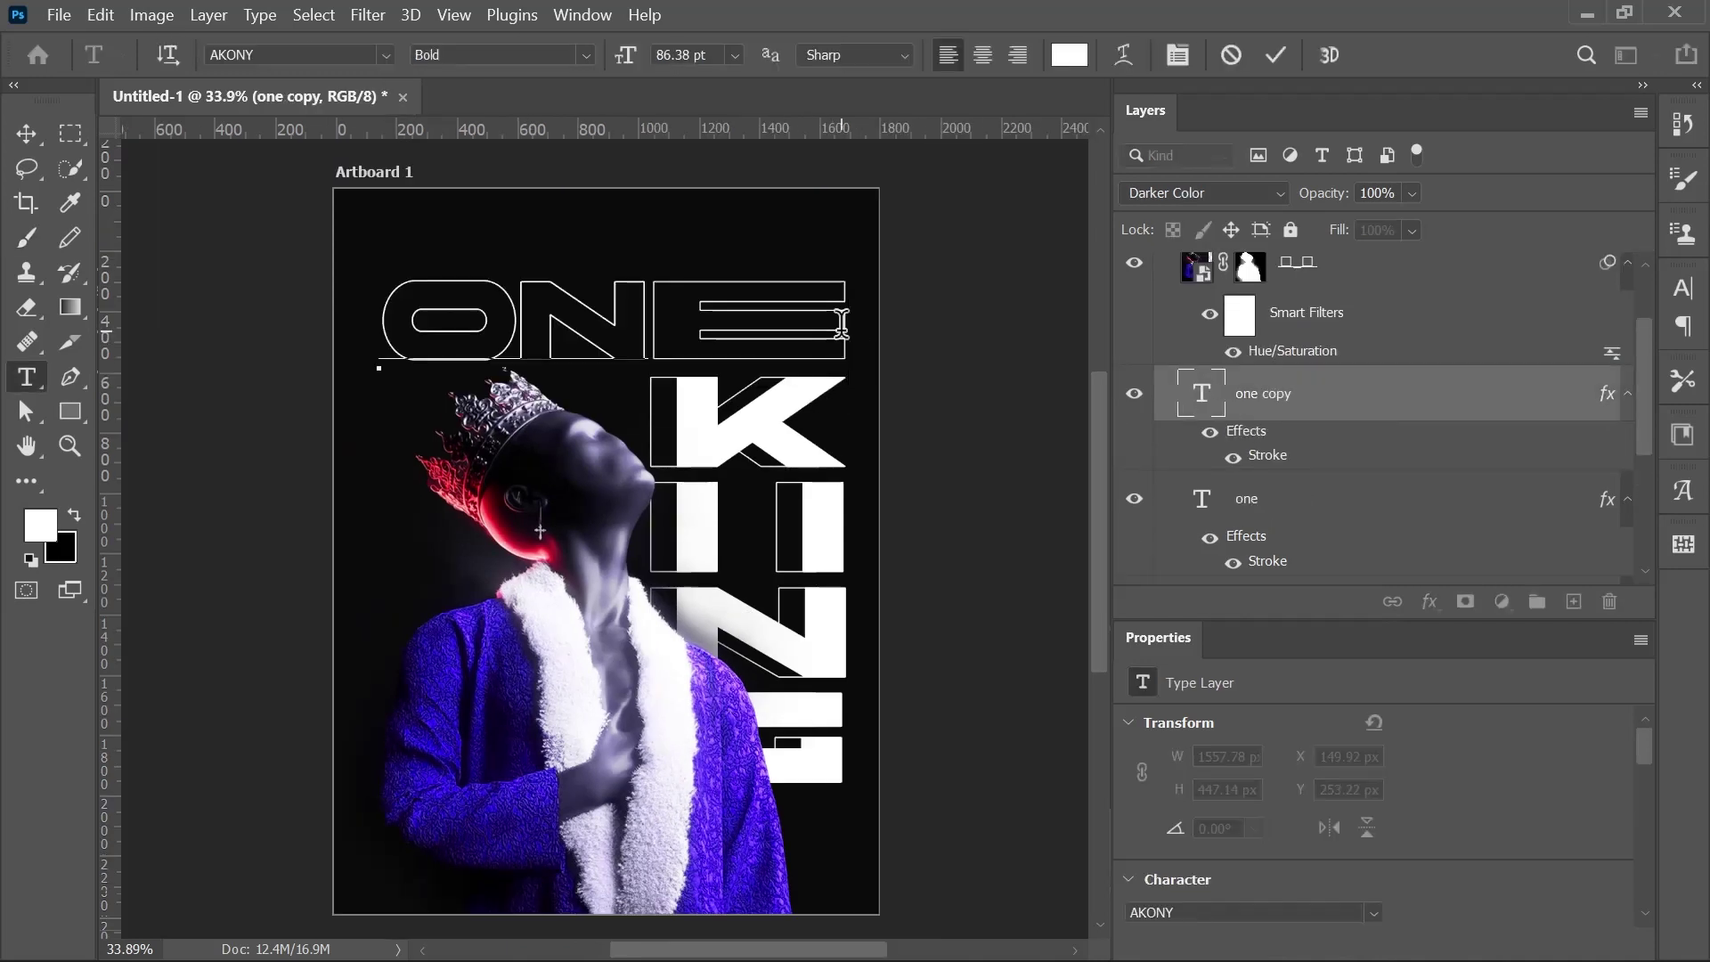
click(521, 322)
key(Return)
key(Right)
key(Return)
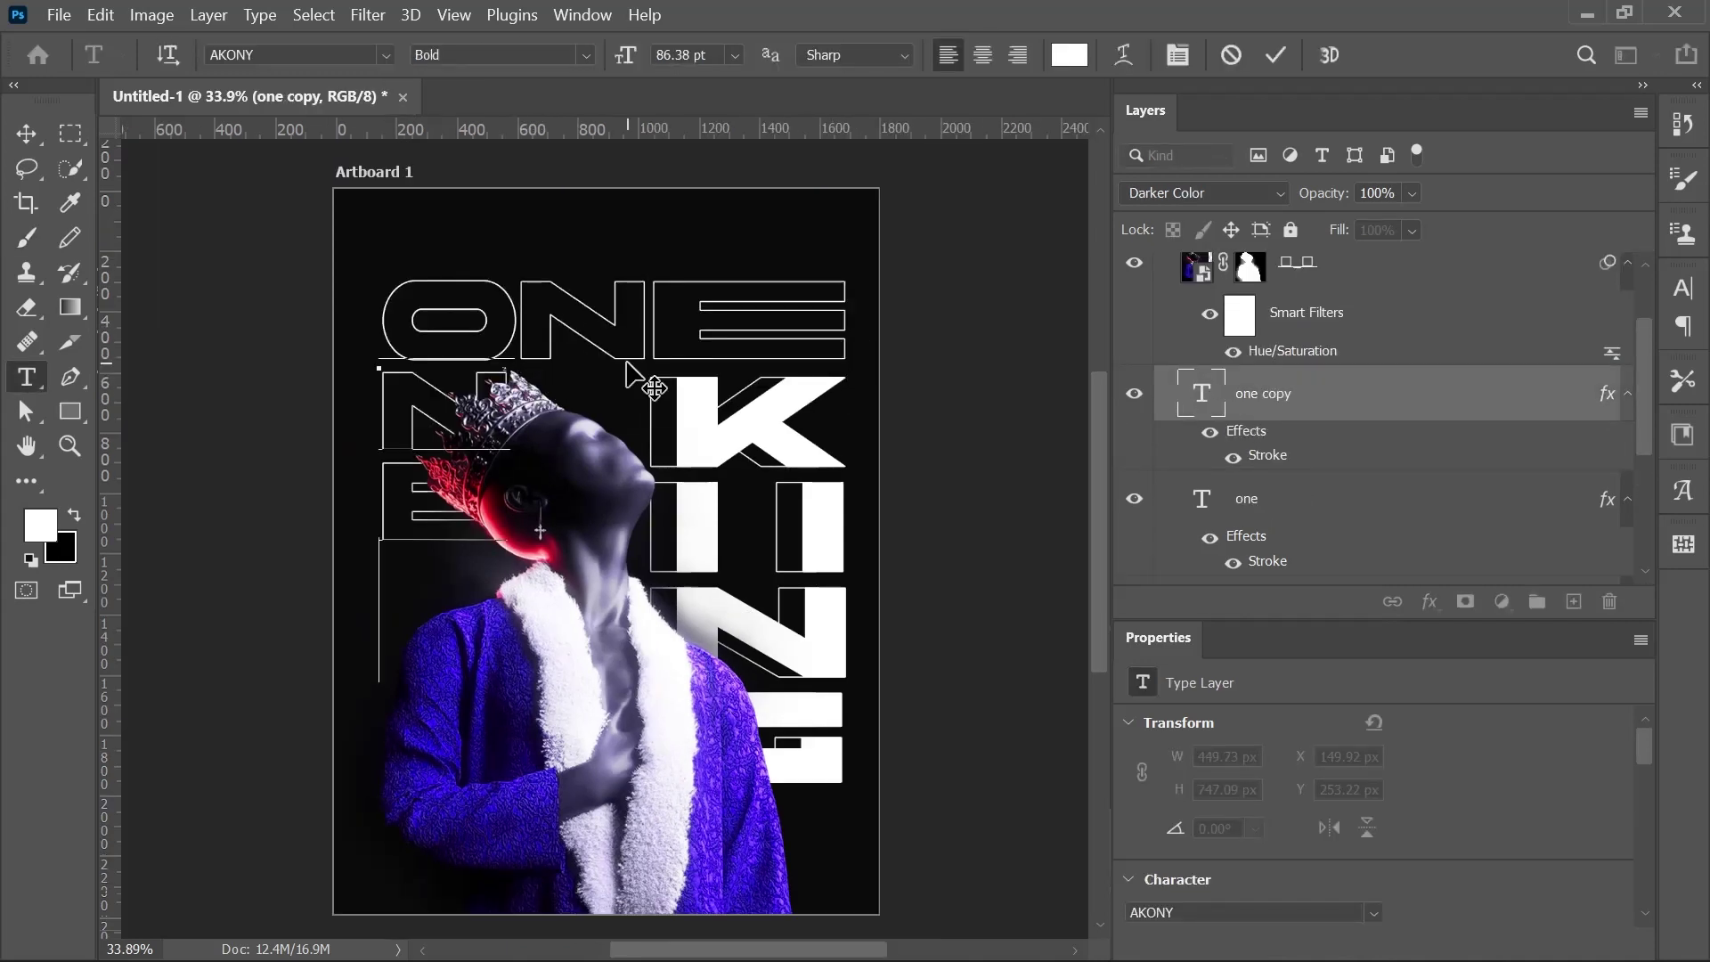
Select the stacked letters below the O in the ONE copy and increase their horizontal scale.
drag(407, 448, 709, 757)
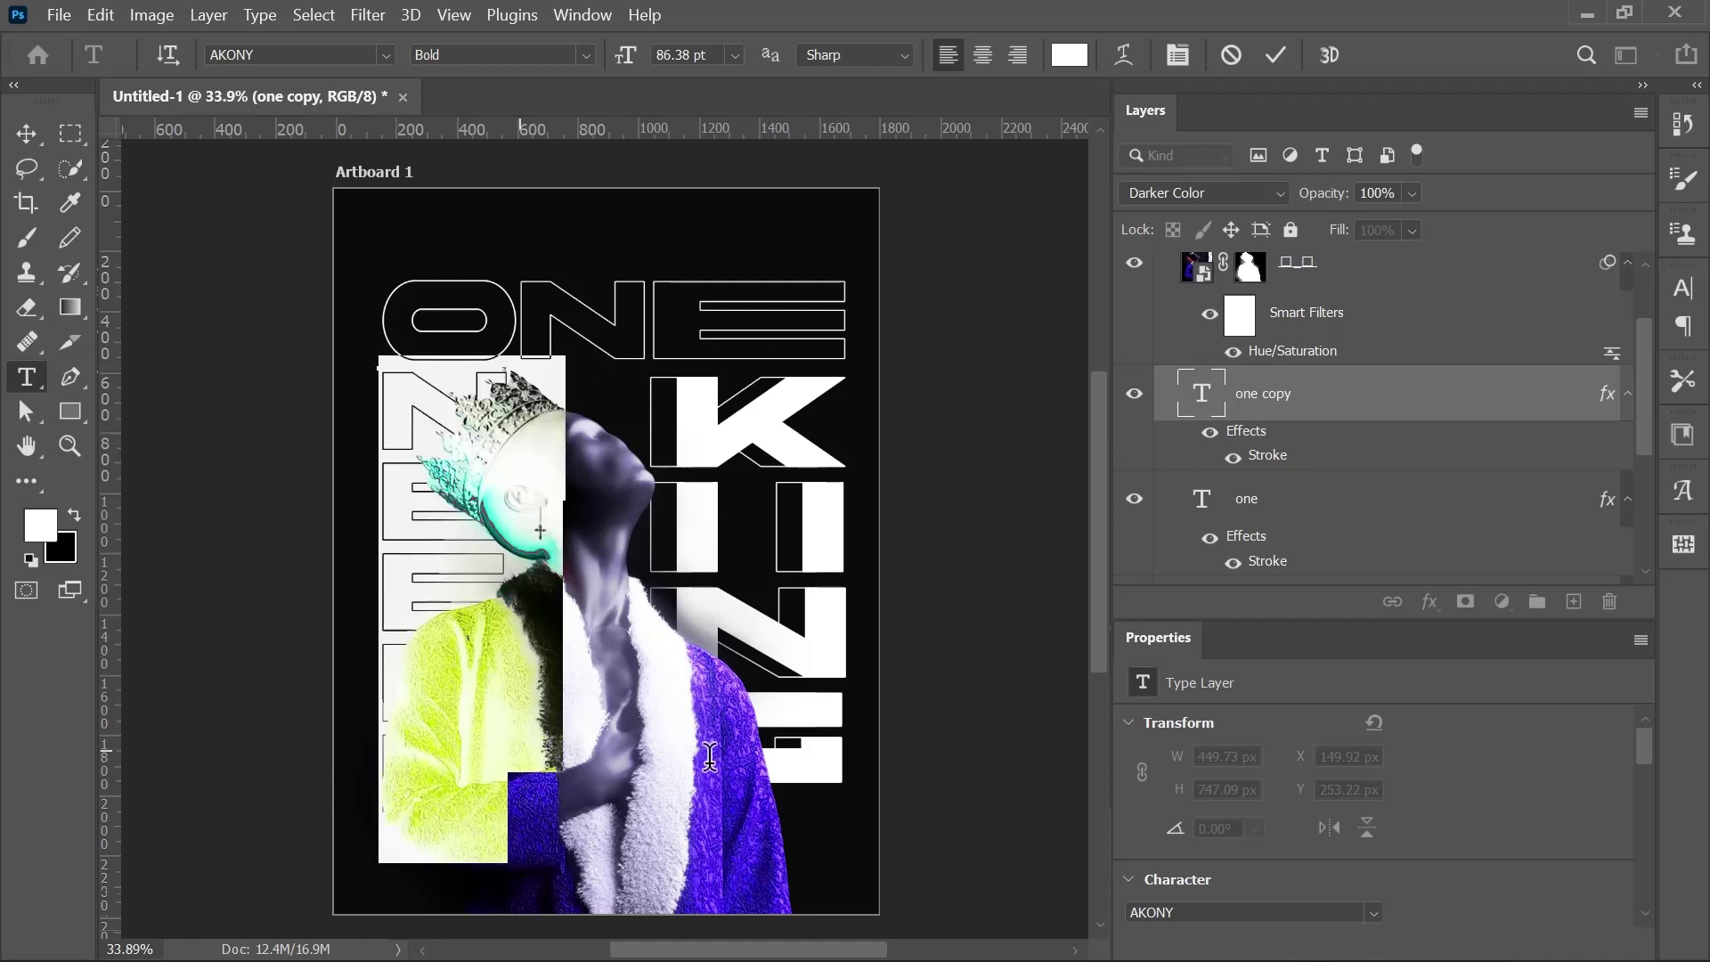
scroll(1282, 791, down, 3)
drag(1282, 792, 1361, 793)
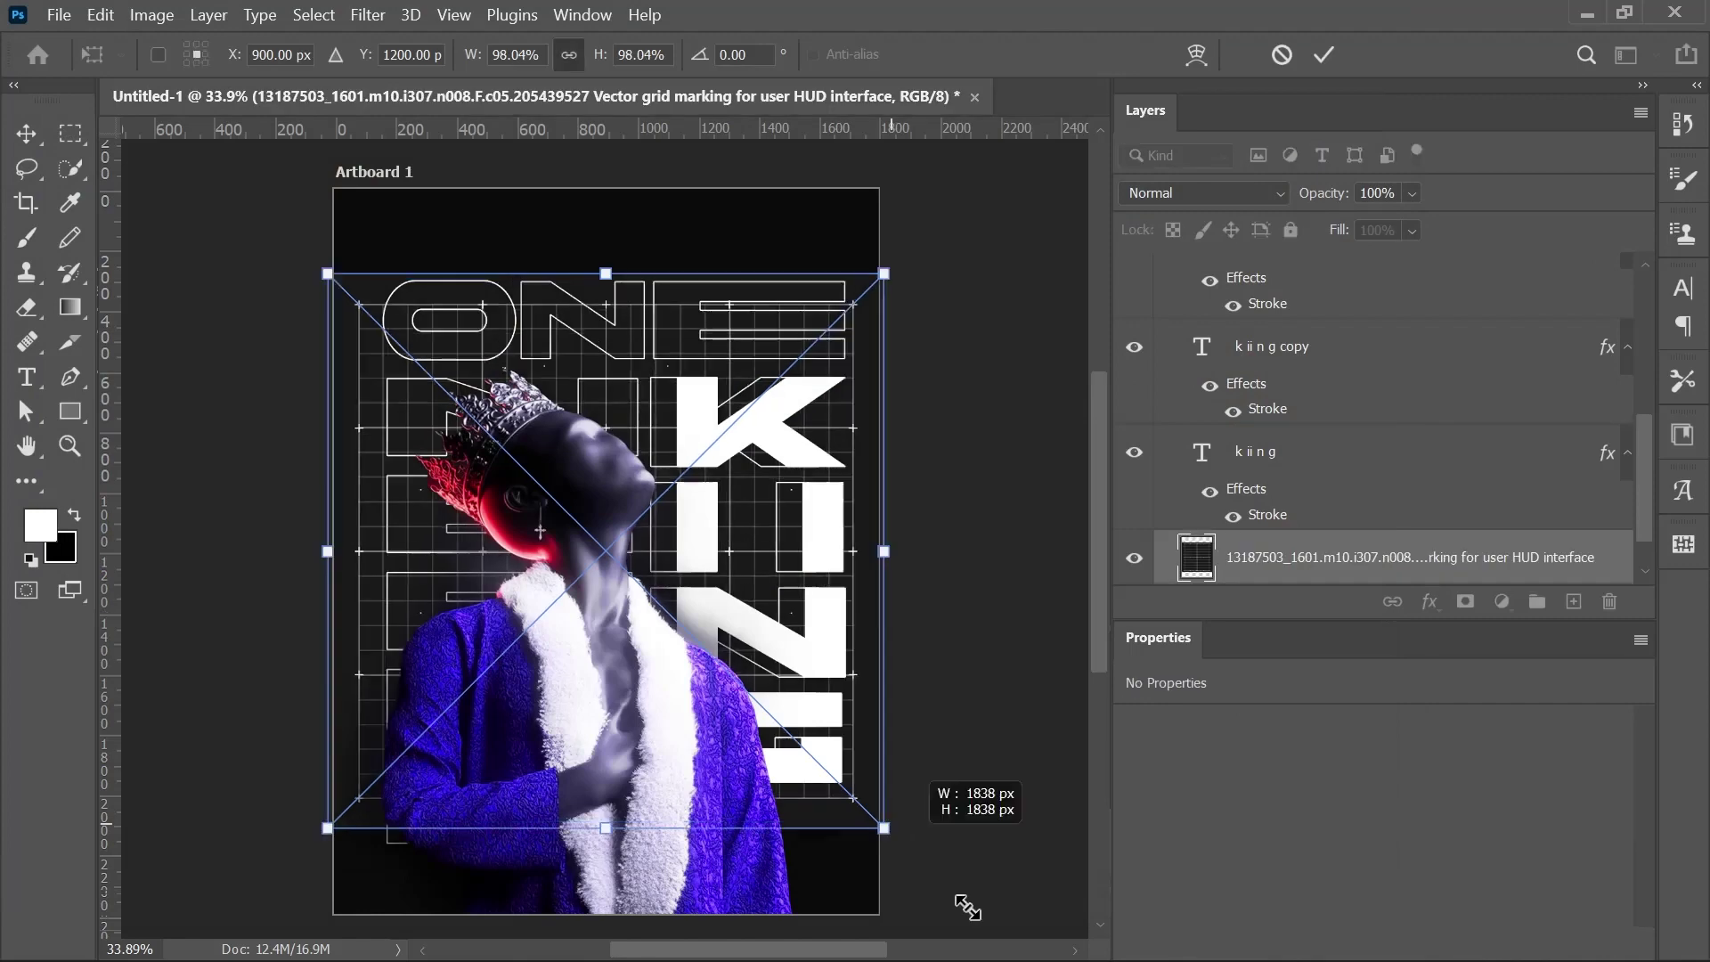
Scale the placed vector grid to about 181%, align its lines with the lettering's edges, and commit the transform.
drag(966, 905, 1043, 918)
drag(593, 409, 611, 410)
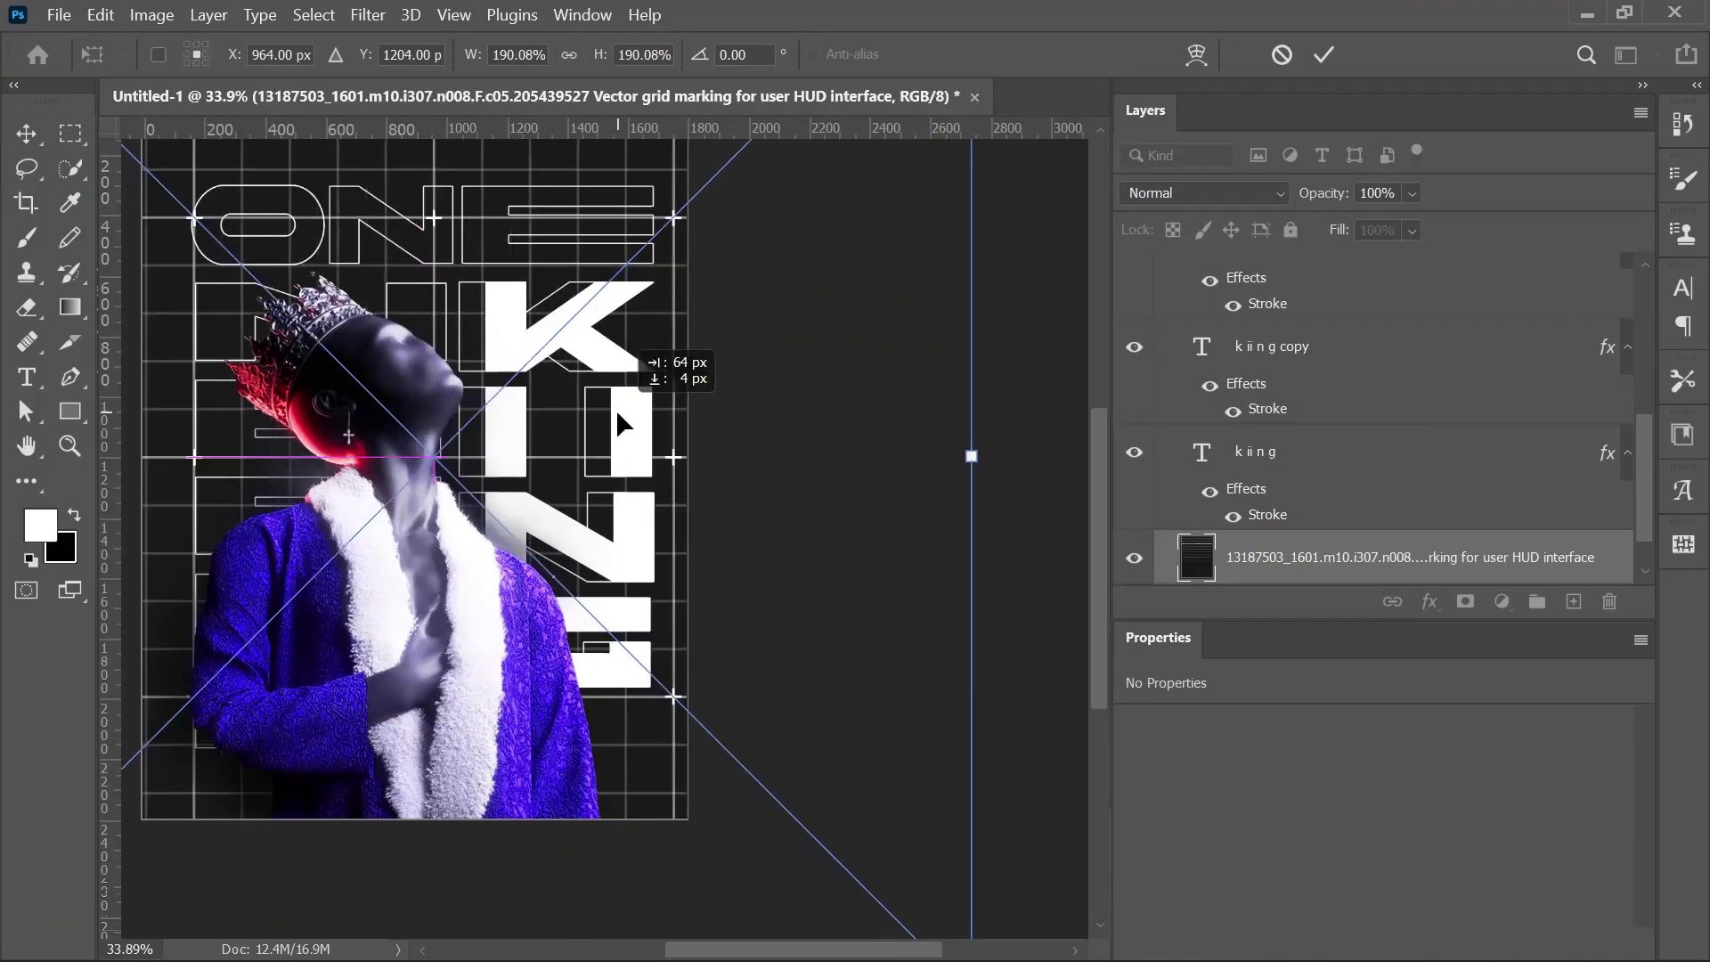
drag(972, 457, 942, 456)
drag(551, 378, 568, 379)
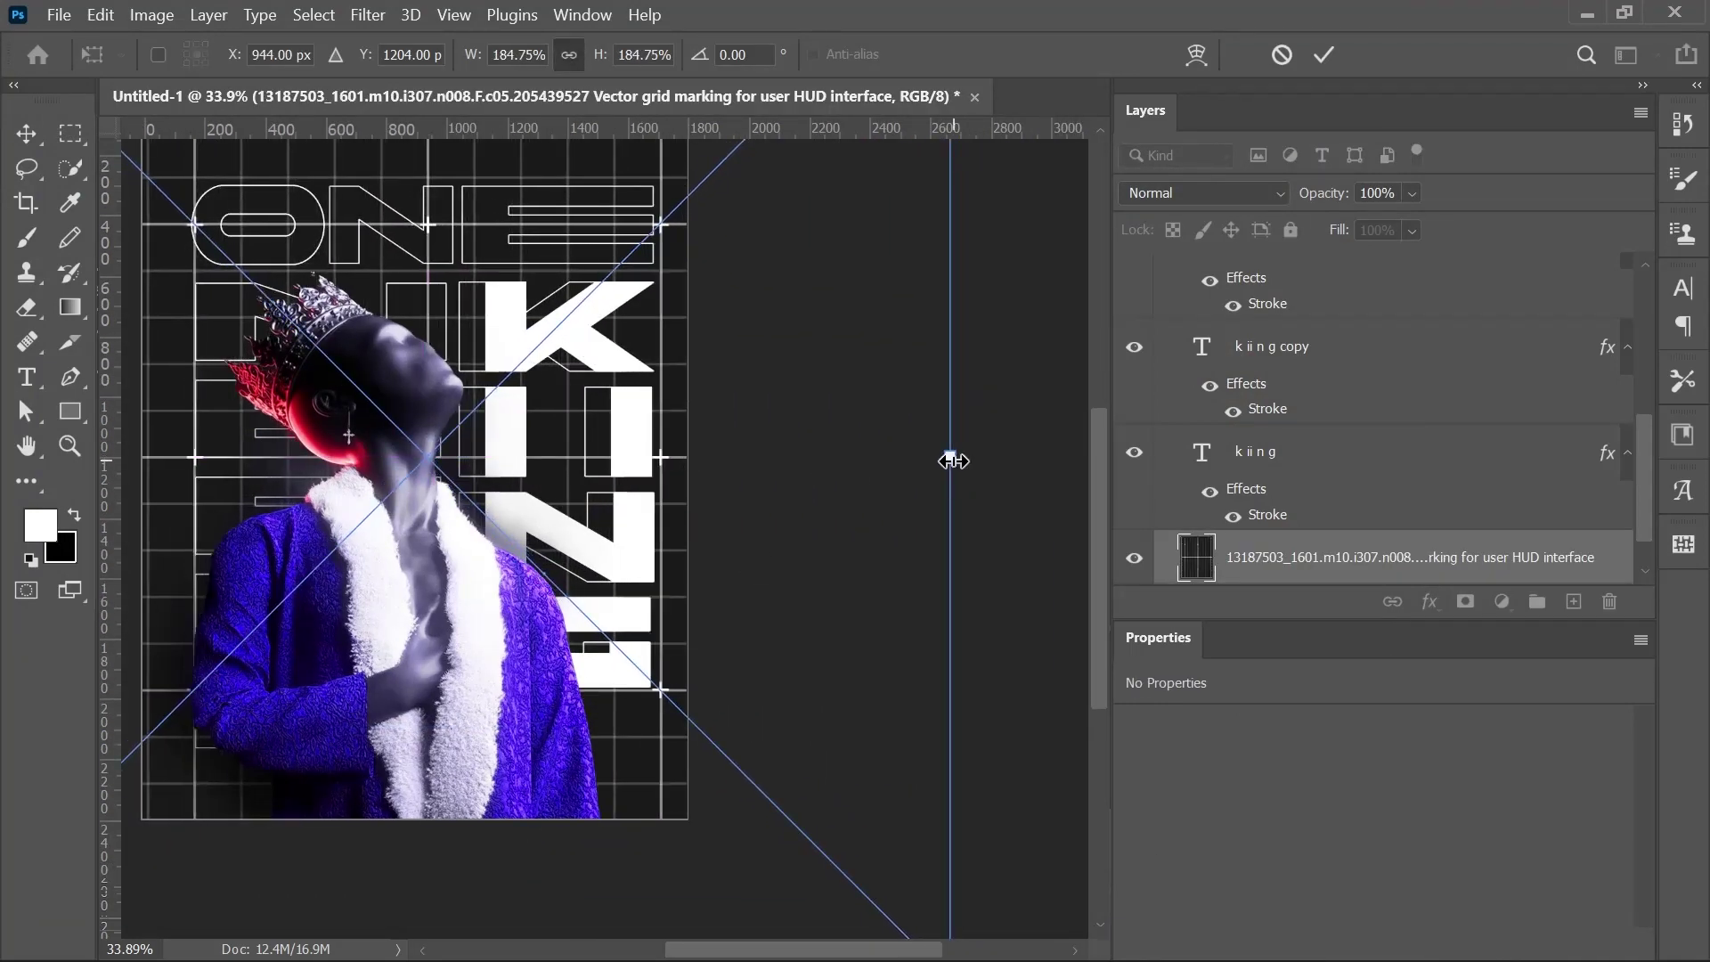
drag(951, 457, 928, 461)
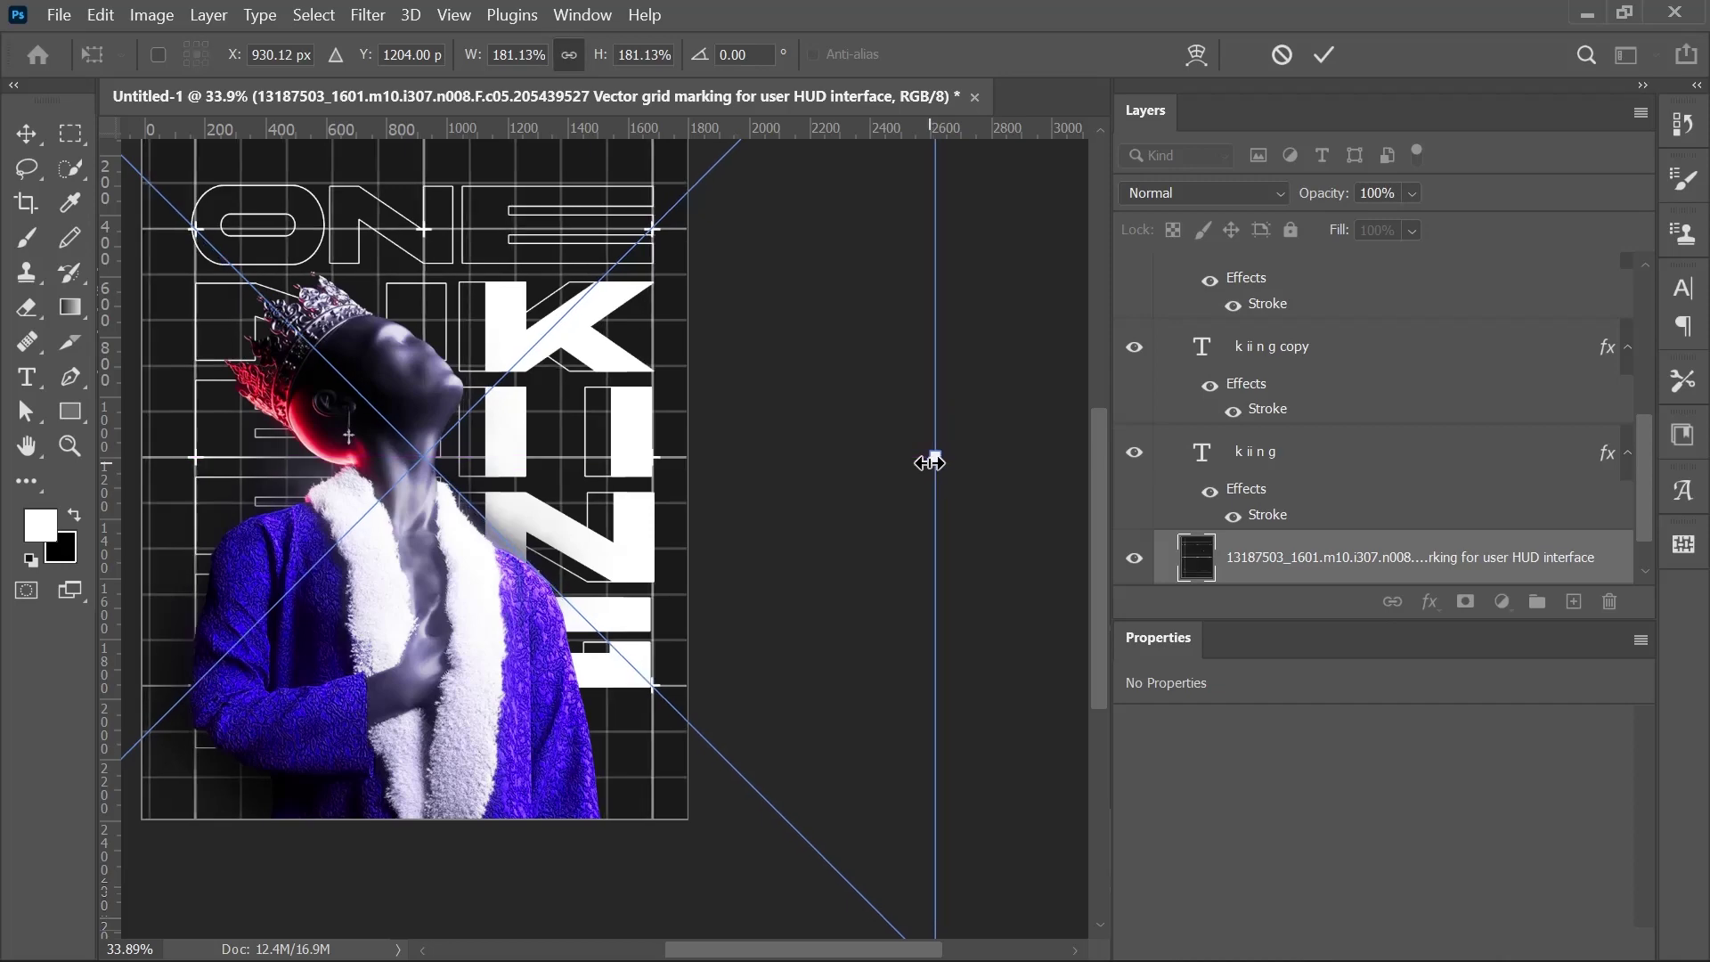
key(Return)
Set the grid layer's blend mode to Divide and its opacity to 14%.
drag(575, 439, 727, 513)
click(1275, 194)
click(1216, 752)
click(1411, 193)
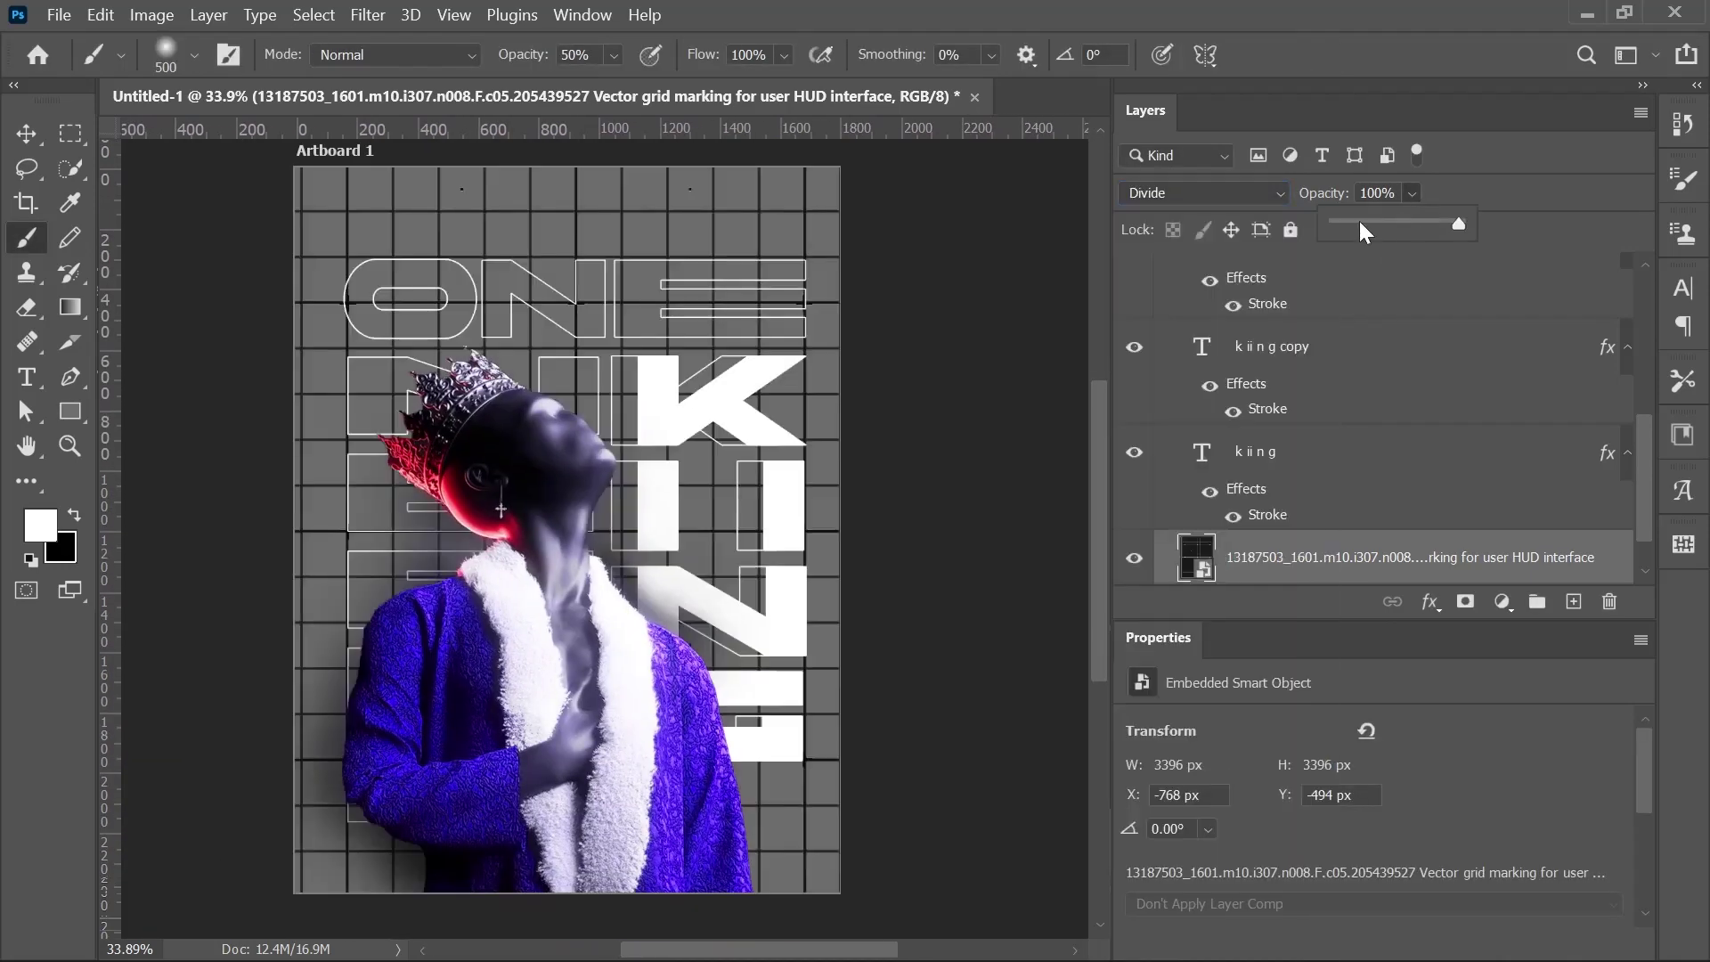
click(1342, 225)
click(1367, 582)
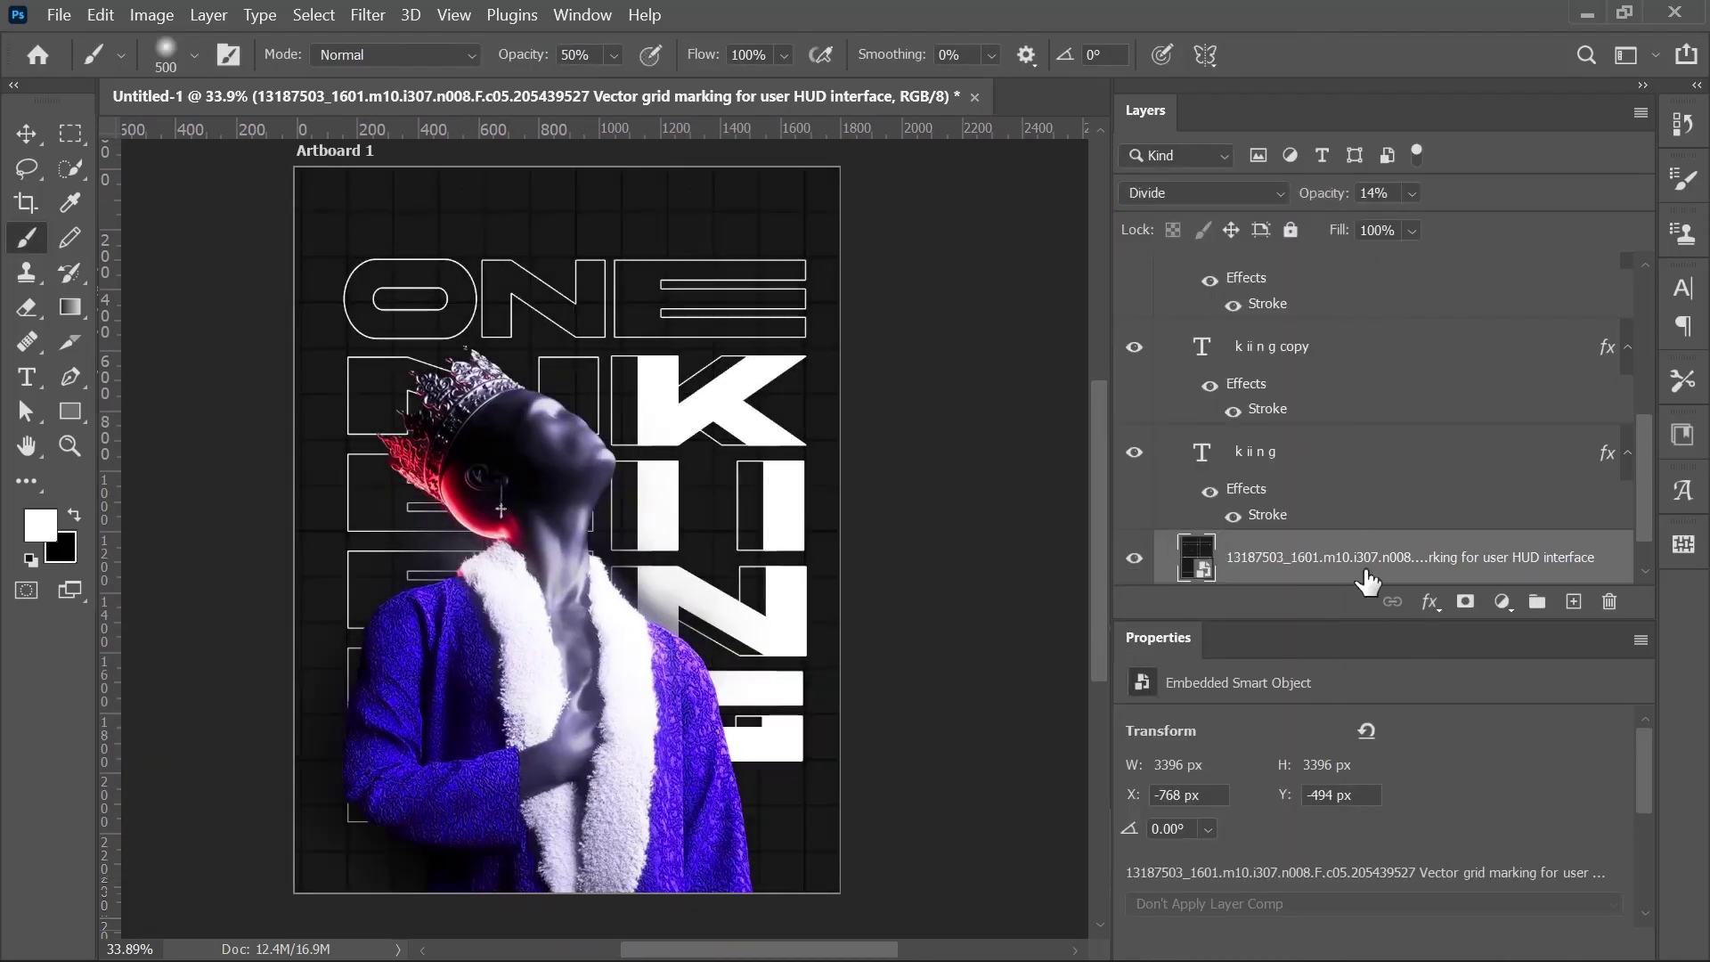
Add a layer mask to the grid and set the gradient's starting colour to 0b0b0b.
click(1465, 603)
key(g)
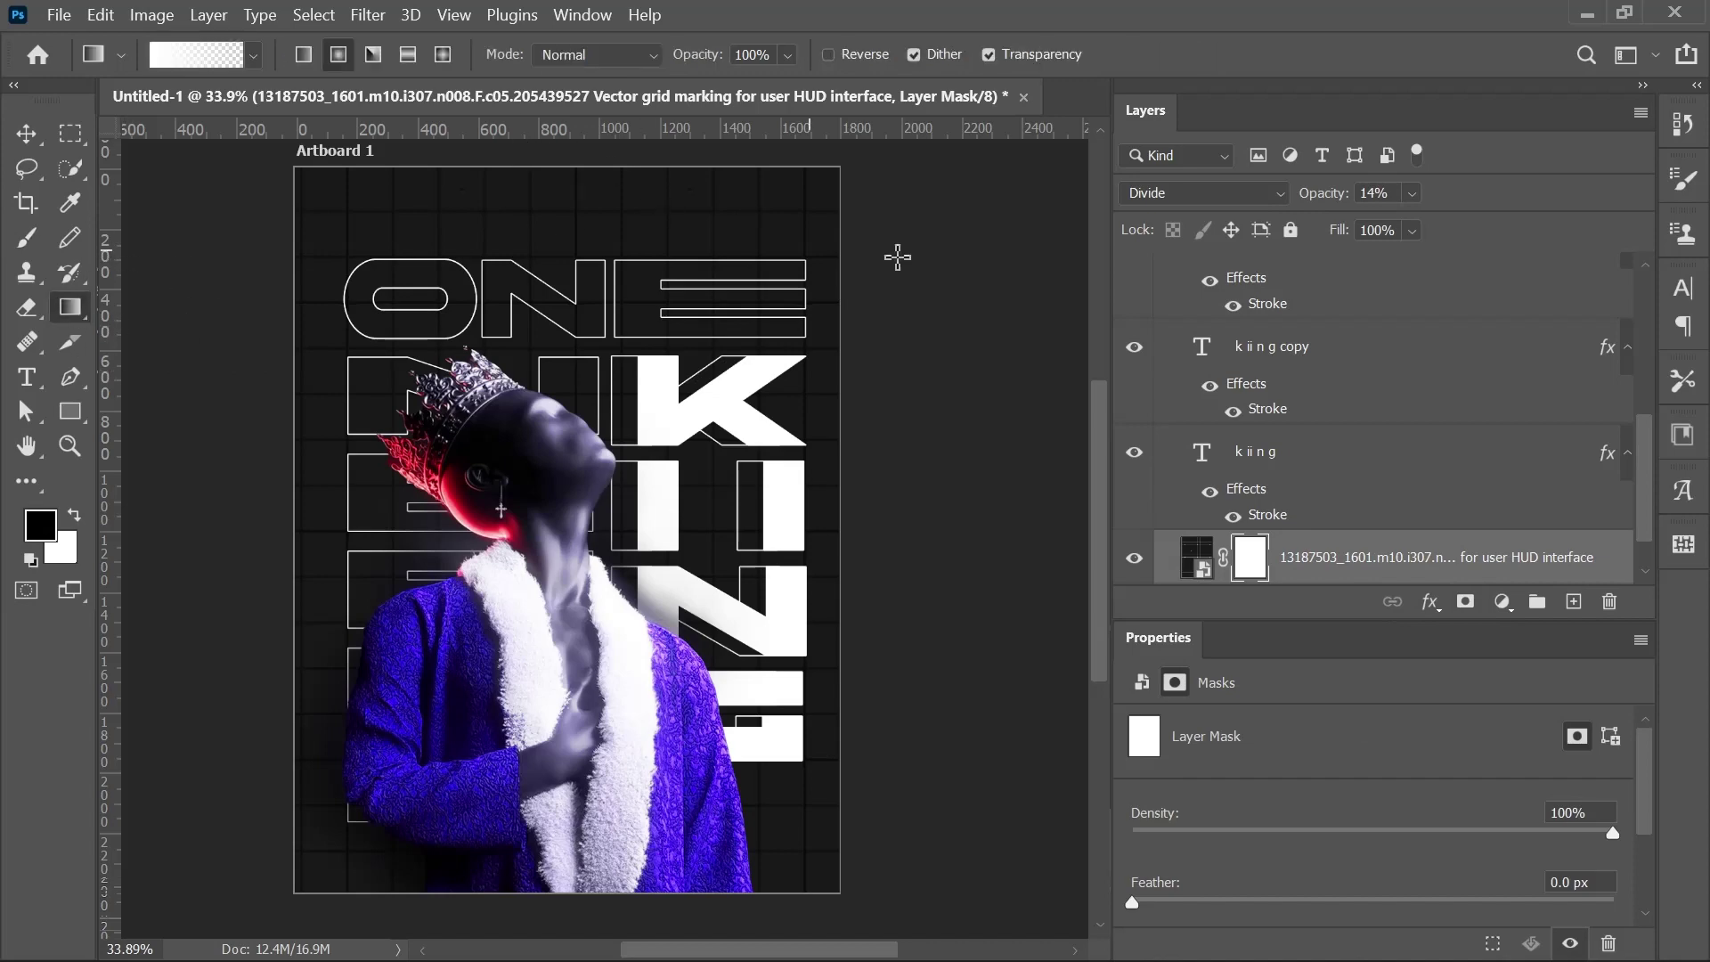
click(194, 68)
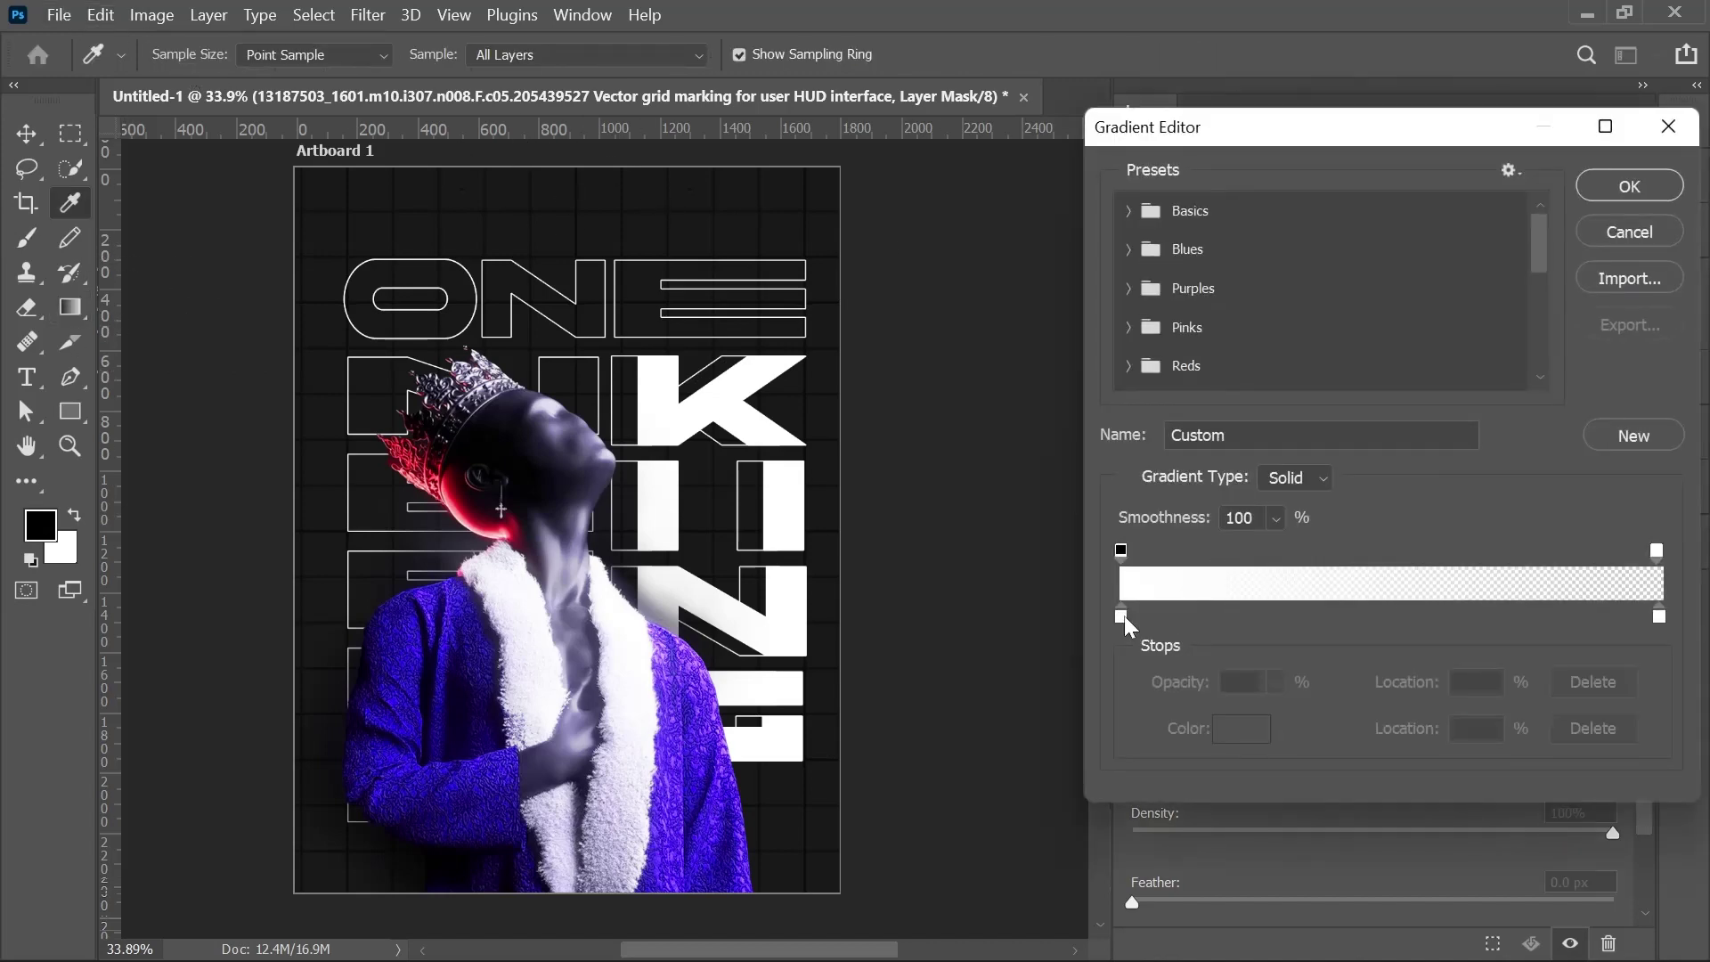
double_click(1124, 616)
text(0b0b0b)
key(Return)
key(Return)
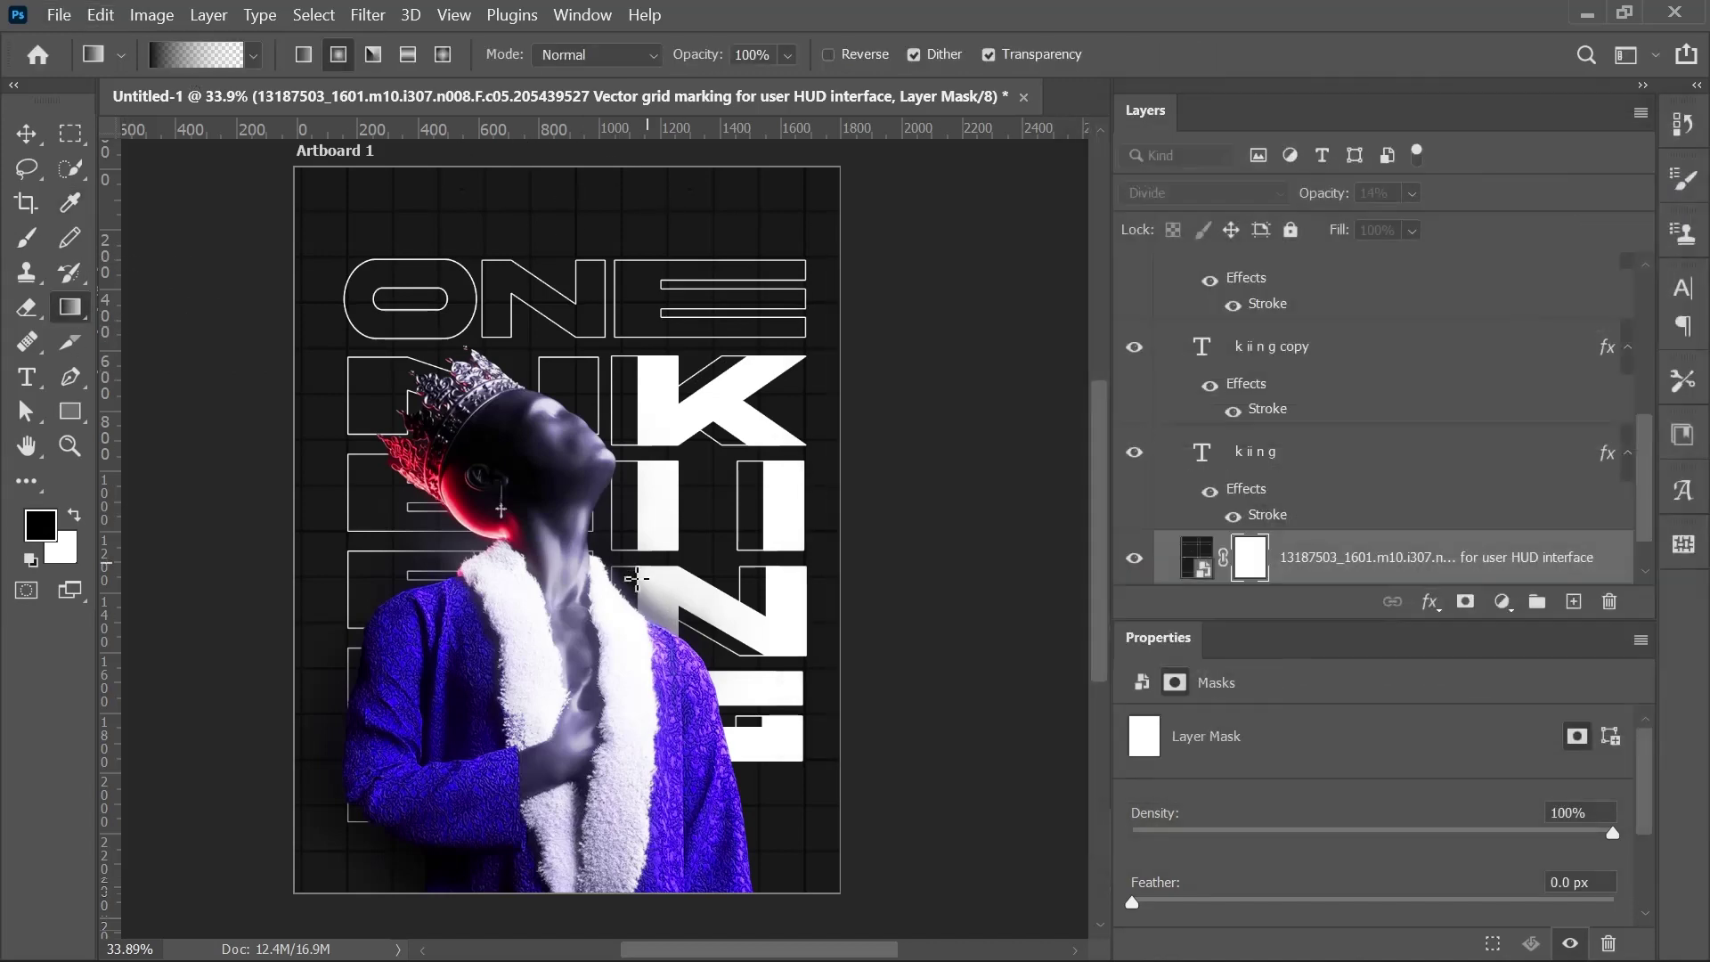
Apply gradients across the grid's mask from the poster's left side toward the right to fade the grid's left part.
drag(307, 726, 1042, 227)
drag(175, 671, 927, 499)
scroll(927, 500, down, 2)
drag(259, 650, 916, 409)
scroll(870, 499, up, 3)
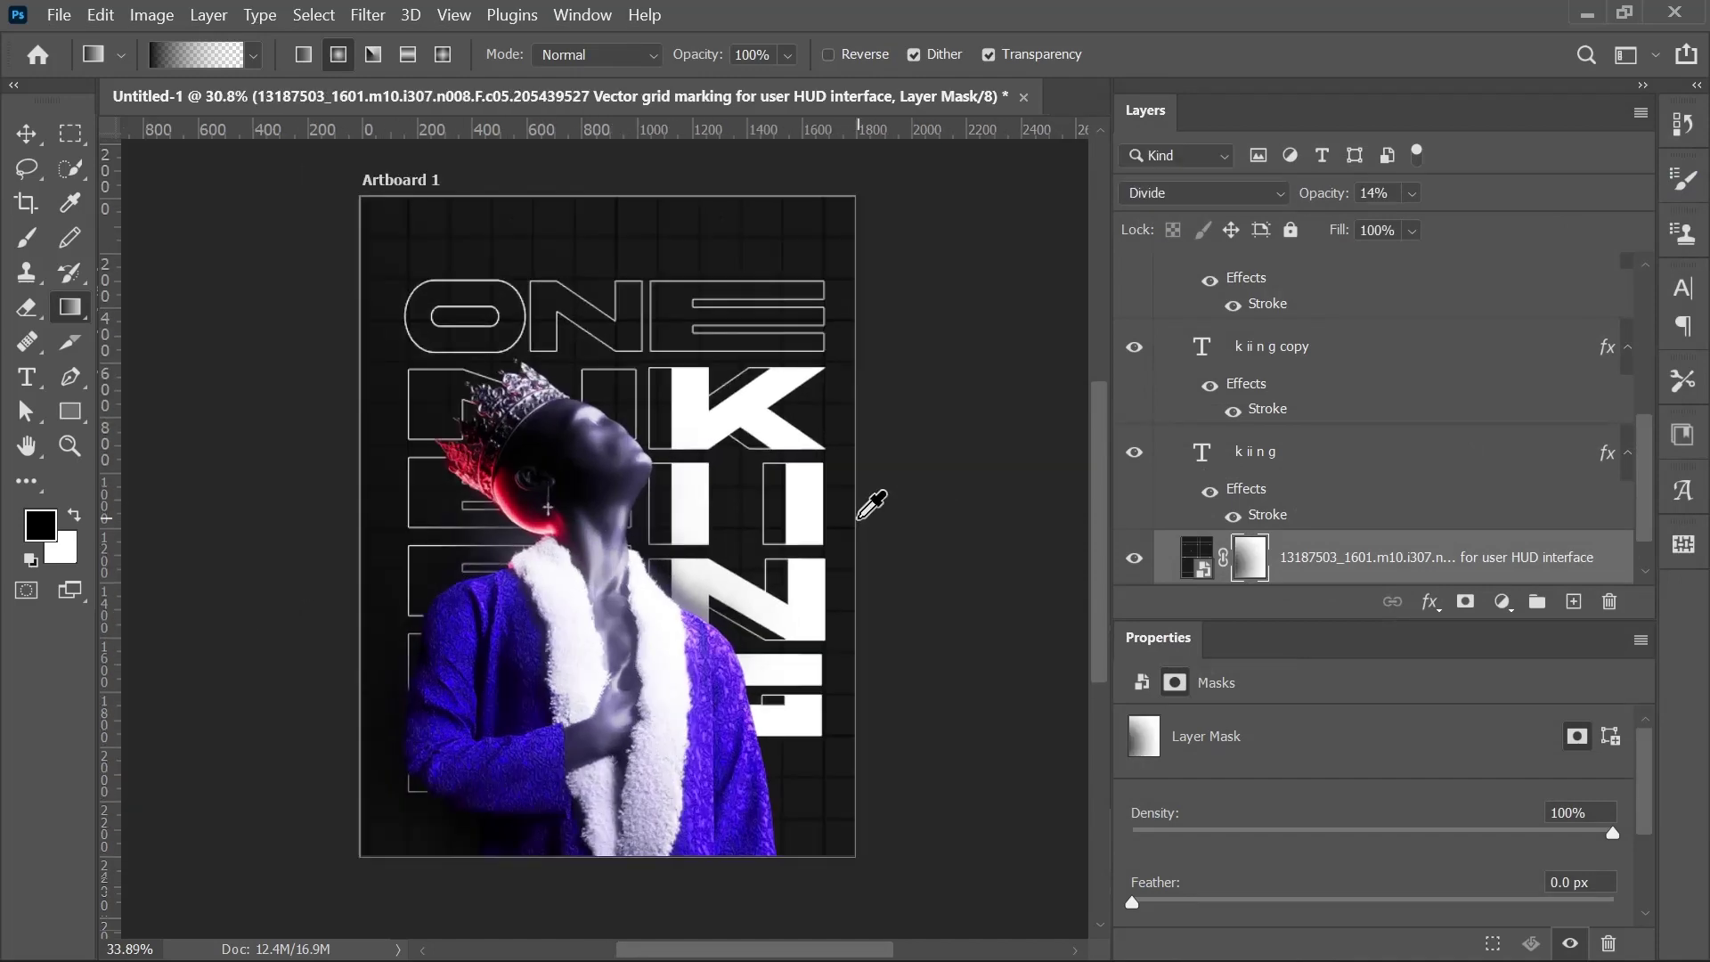
Add a drop shadow to the crowned figure's layer and set the shadow colour to a very dark blue.
scroll(728, 594, down, 1)
scroll(1366, 508, up, 5)
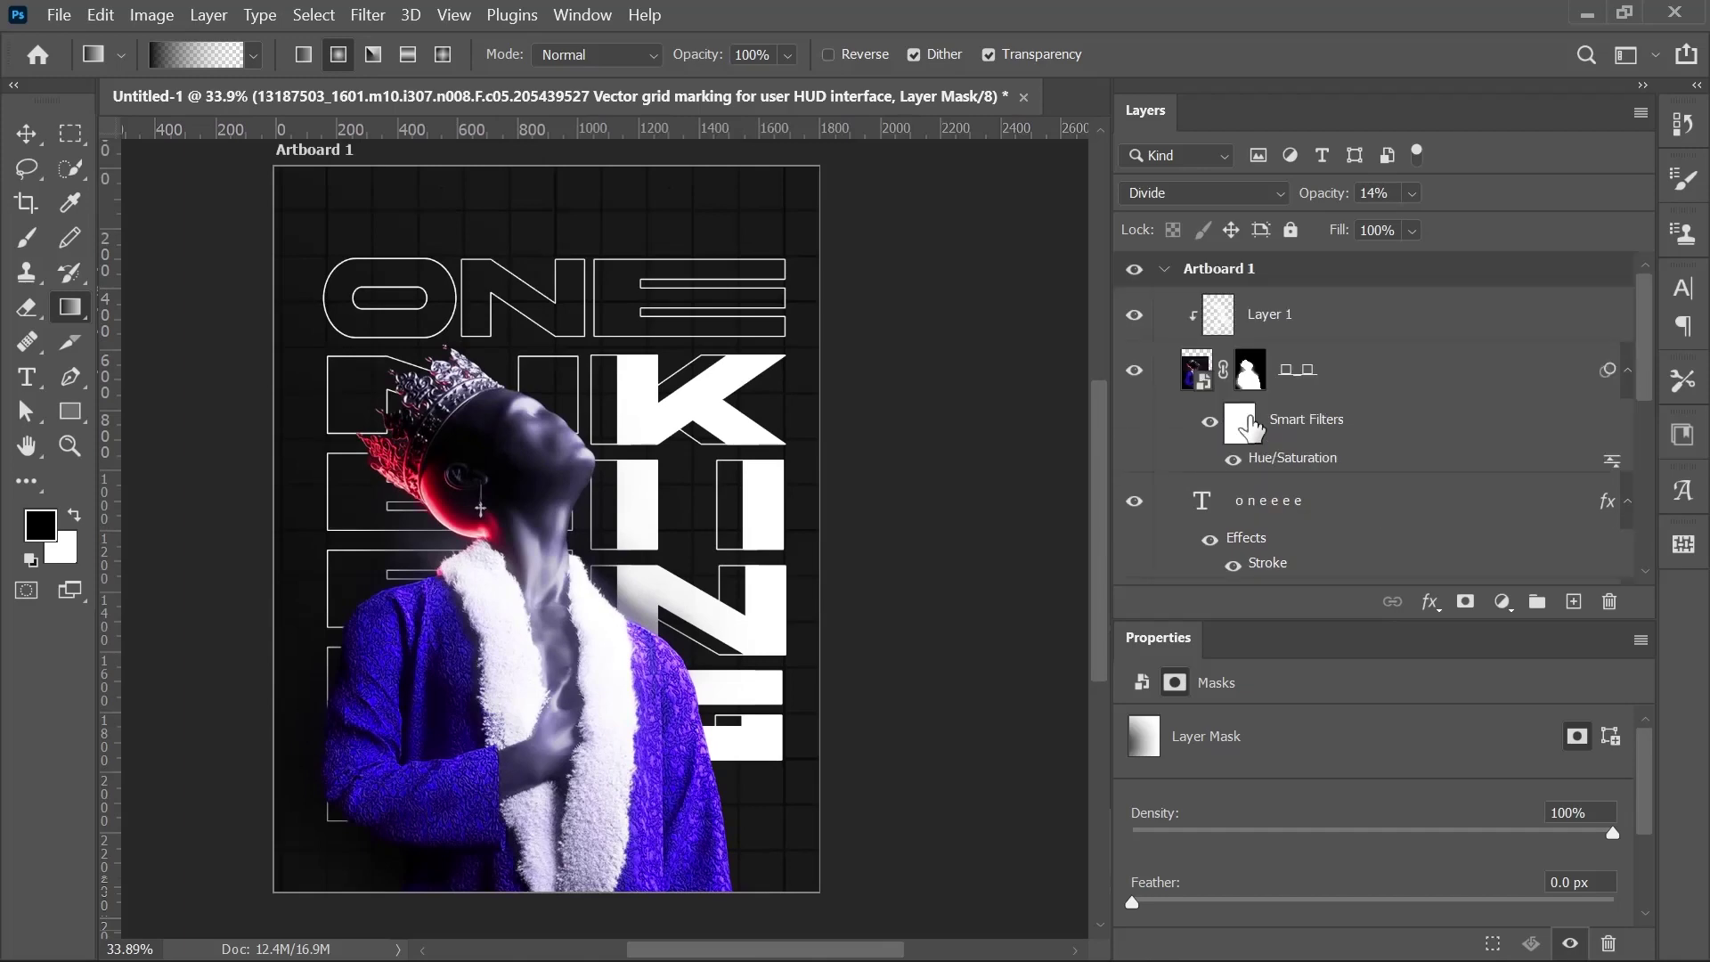
click(1198, 372)
click(1429, 602)
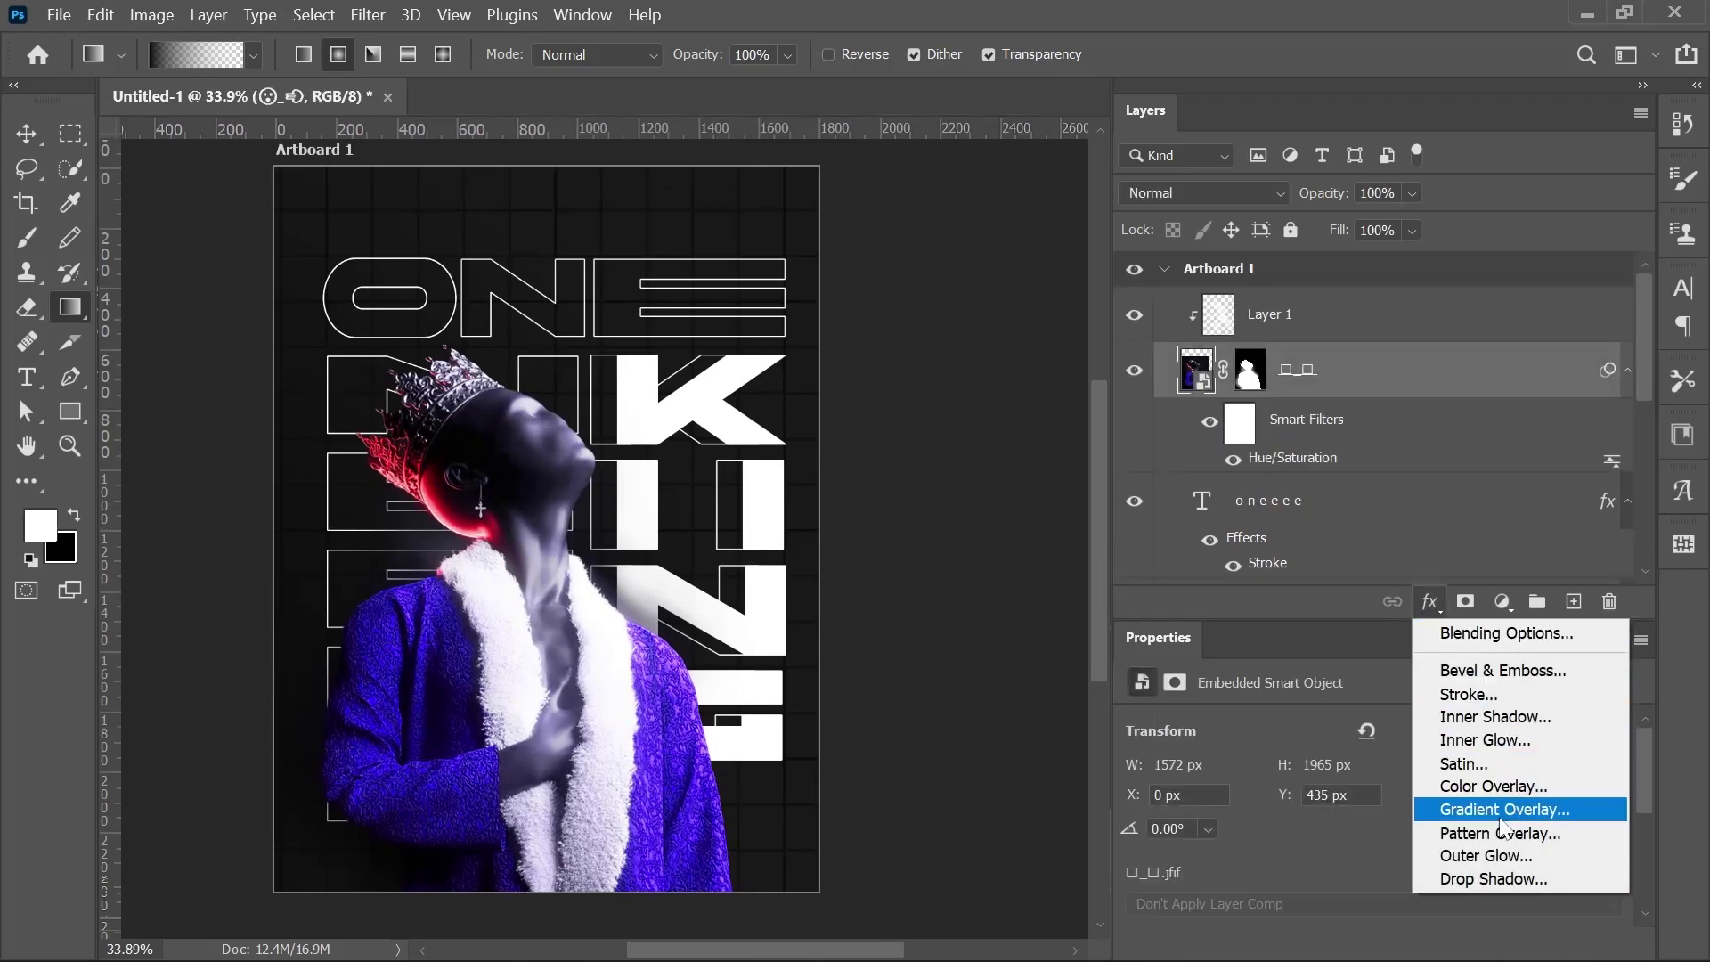
click(1156, 352)
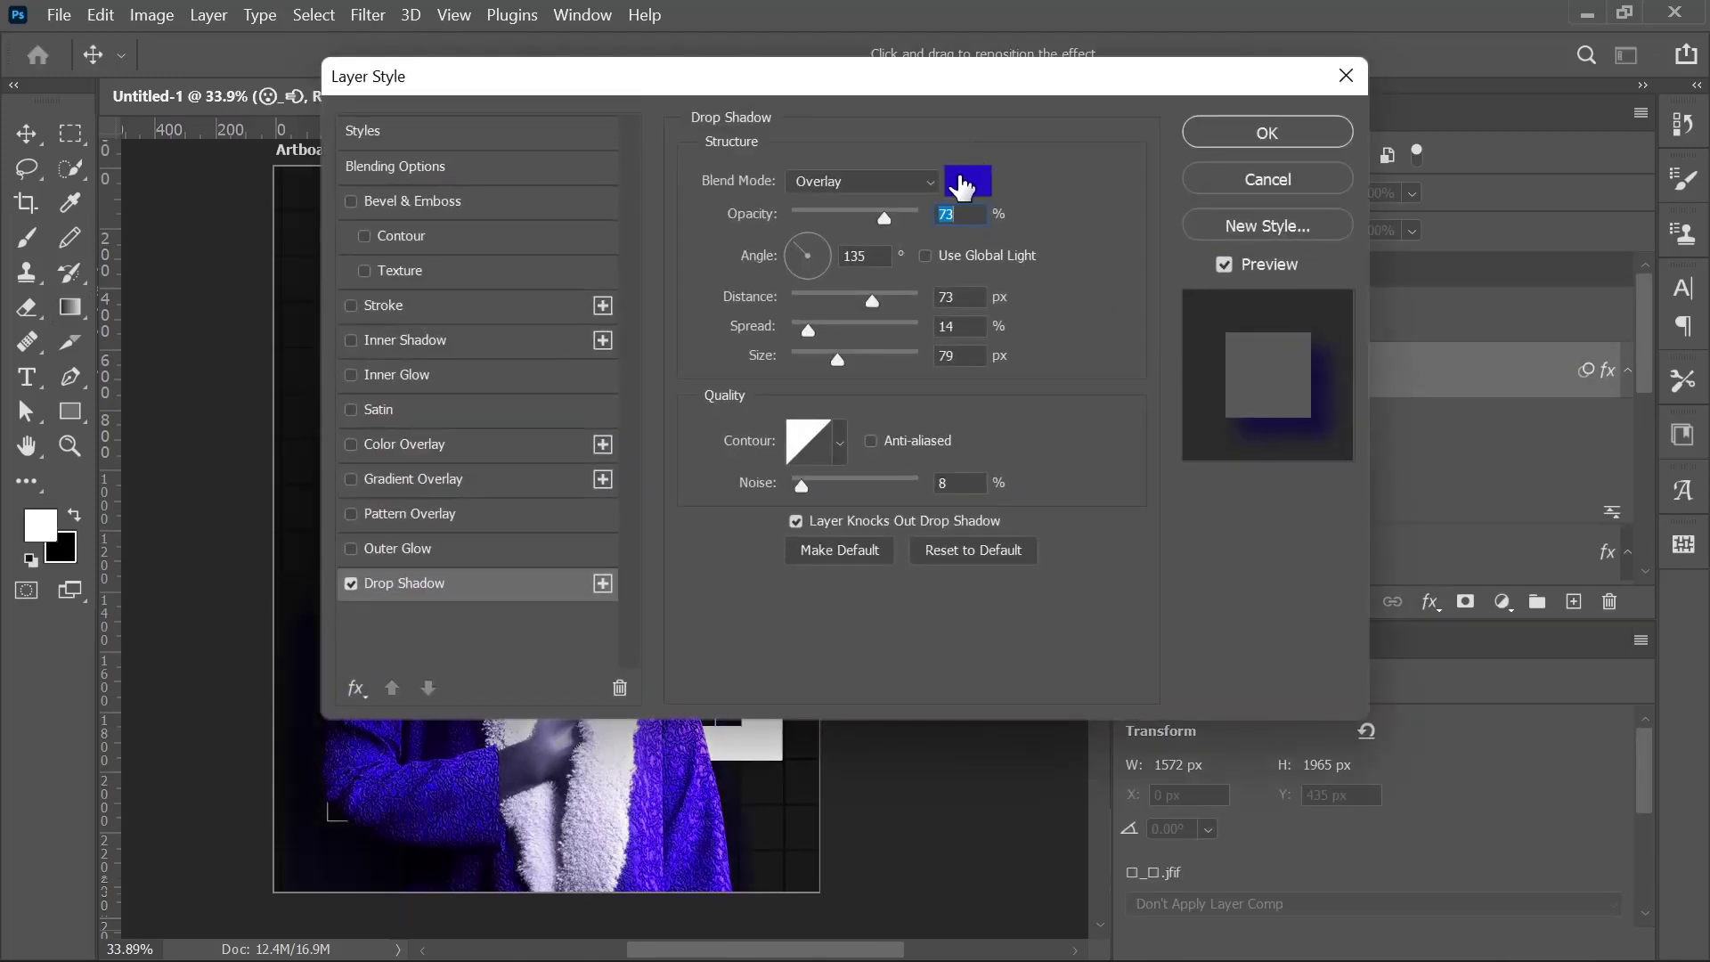
drag(920, 80, 1468, 180)
click(1516, 281)
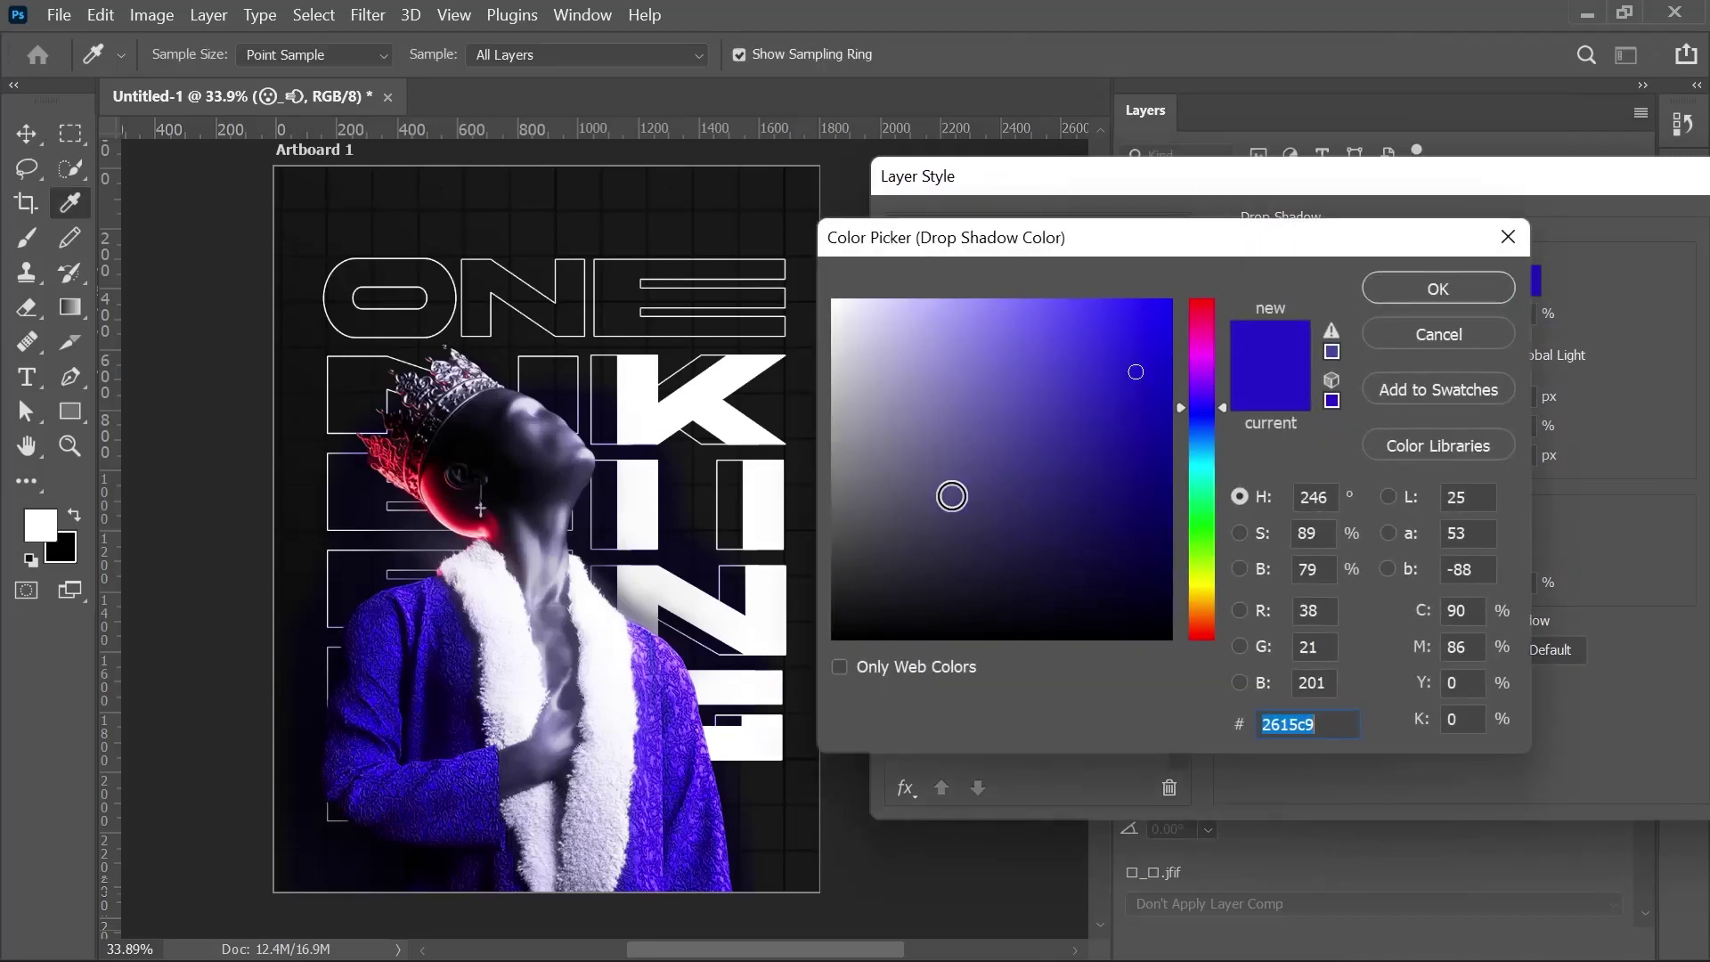
click(1080, 607)
click(1408, 278)
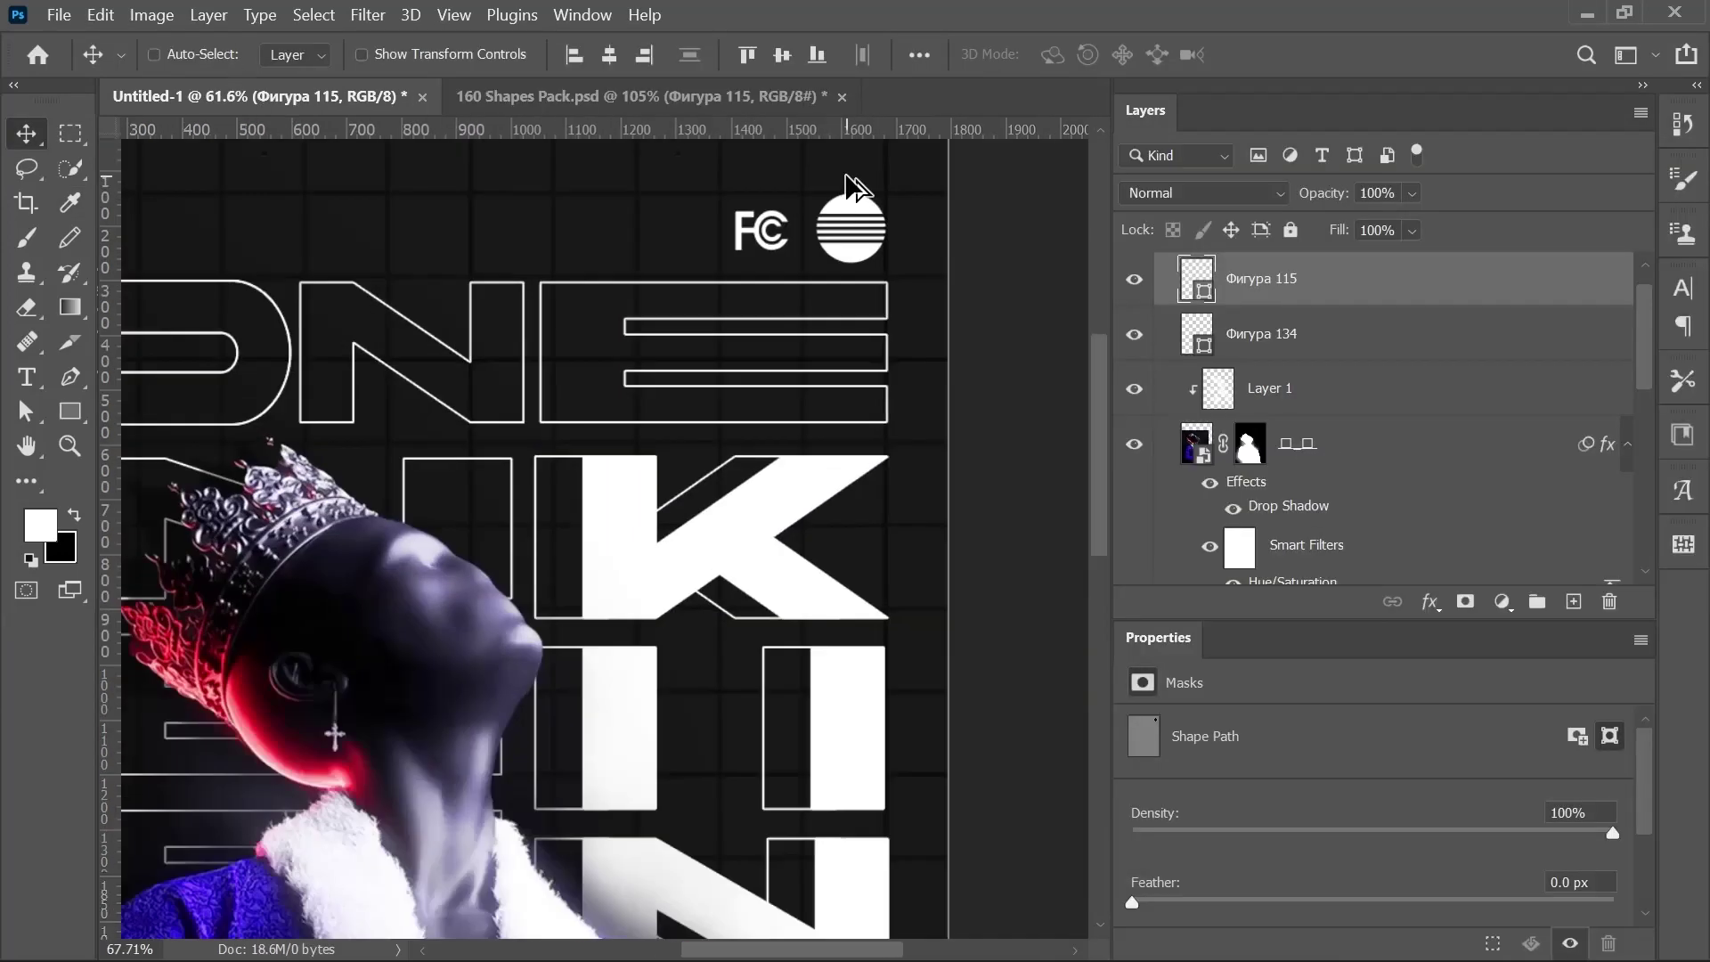
Scale down the striped circle icon beside the FC logo and commit the transform.
key(ctrl+t)
scroll(839, 333, up, 3)
drag(885, 400, 752, 370)
click(1323, 54)
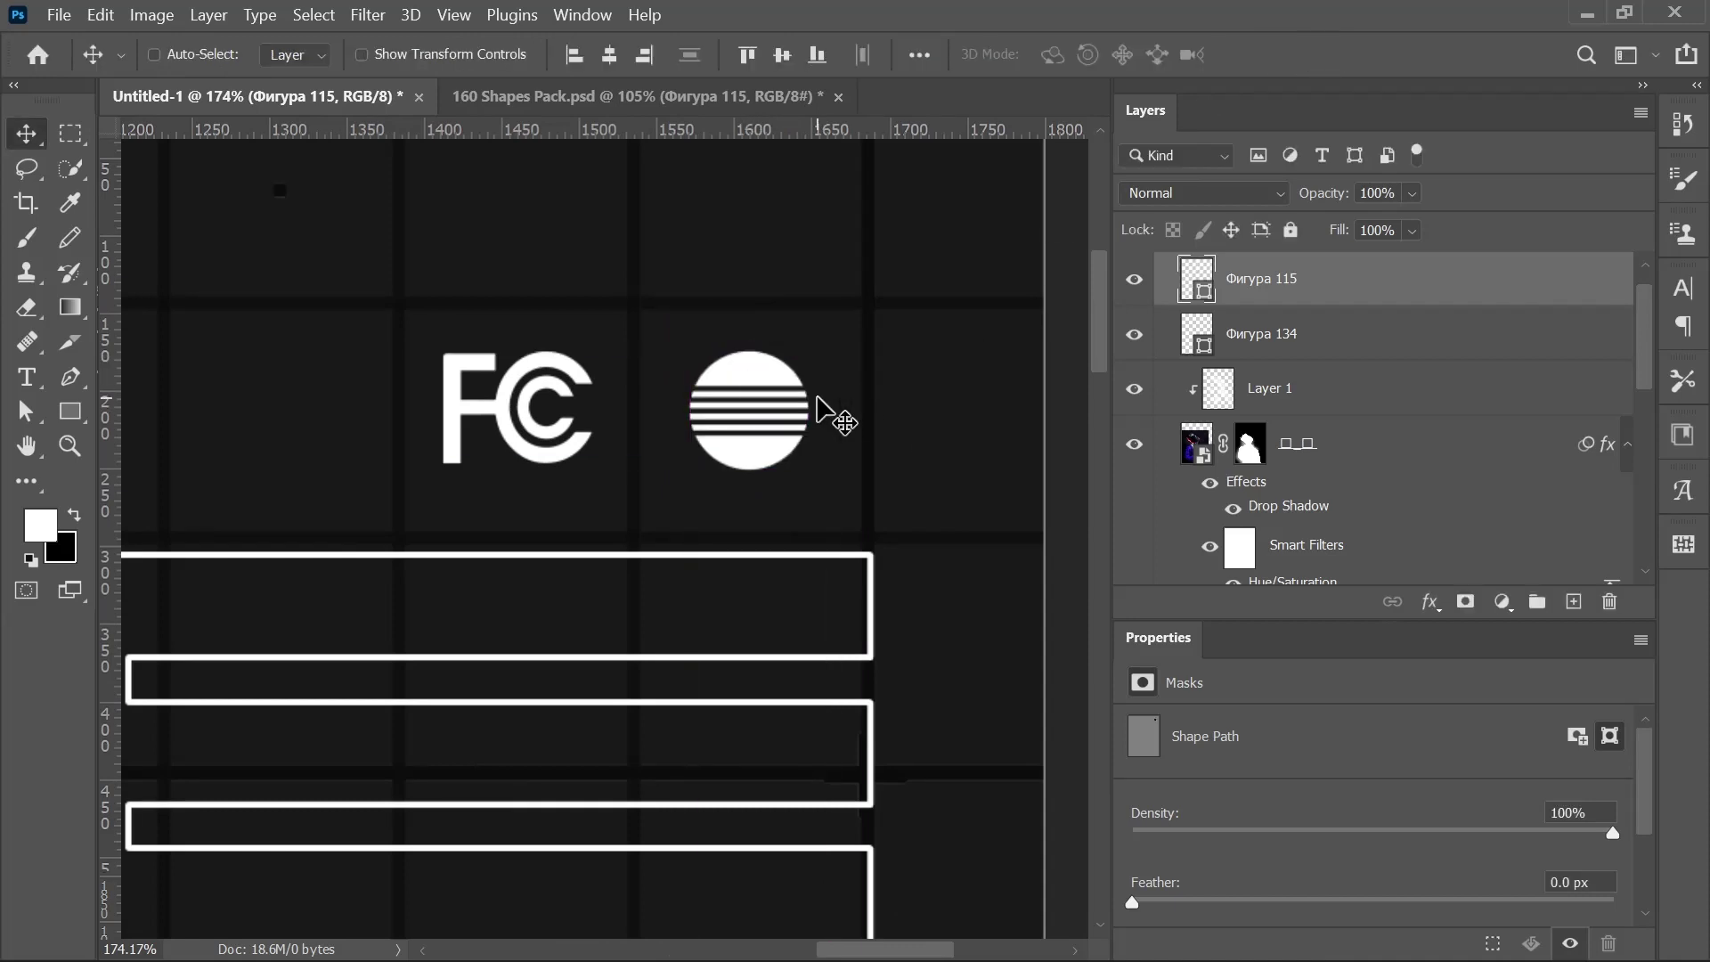
Select the FC logo and striped circle shapes together, remove their fill and give them a white stroke.
scroll(824, 410, down, 6)
scroll(832, 428, up, 4)
shift+click(1393, 357)
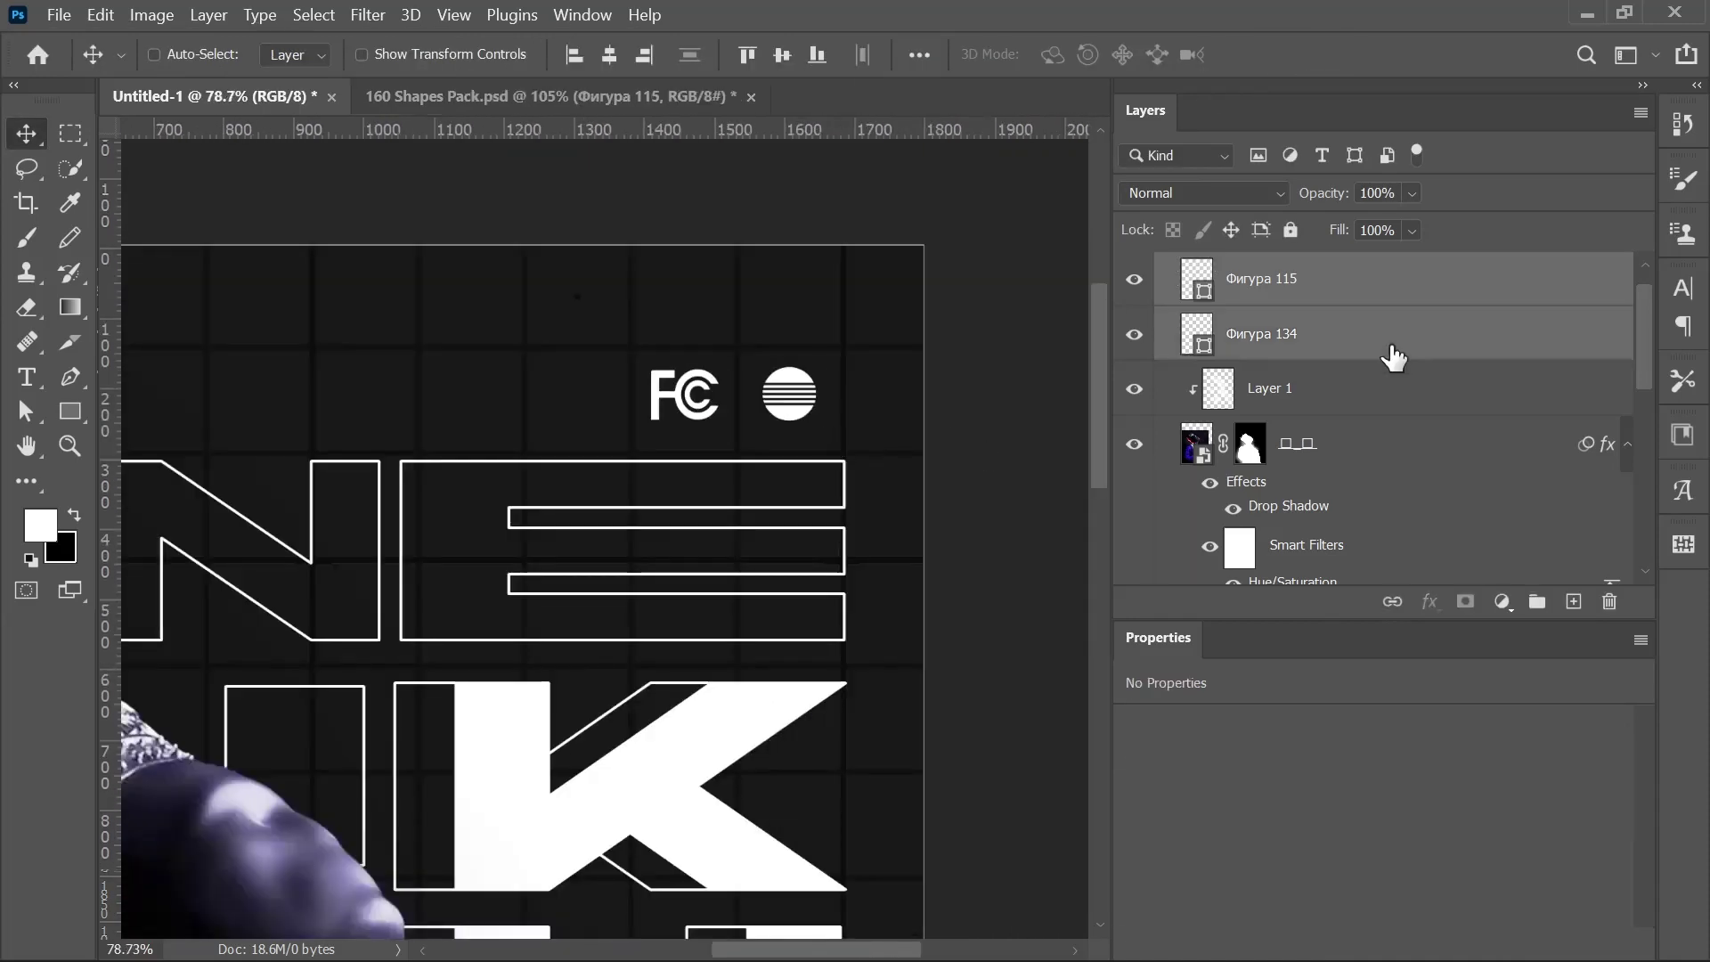
key(ctrl+t)
click(1323, 56)
scroll(738, 399, up, 5)
click(70, 411)
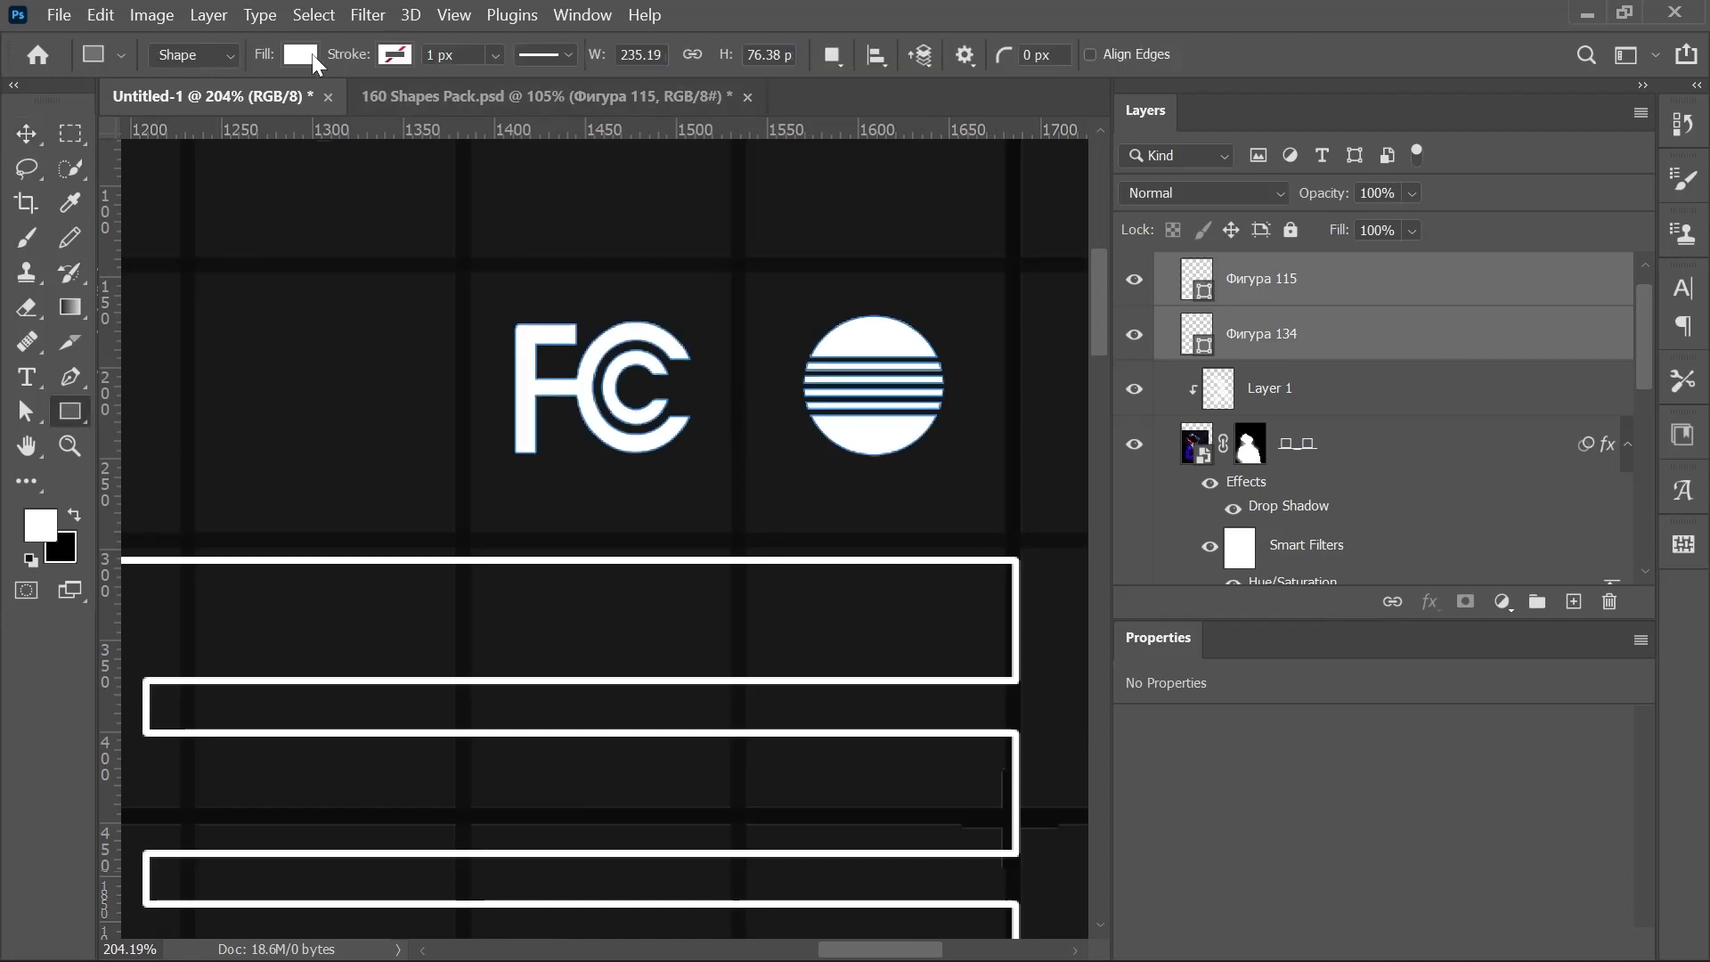
click(310, 56)
click(143, 105)
click(395, 56)
click(226, 196)
click(30, 136)
Add a 14 pt credit line reading "DESIGN BY" plus the designer's name, and position it above the ONE lettering's left edge.
scroll(840, 298, down, 4)
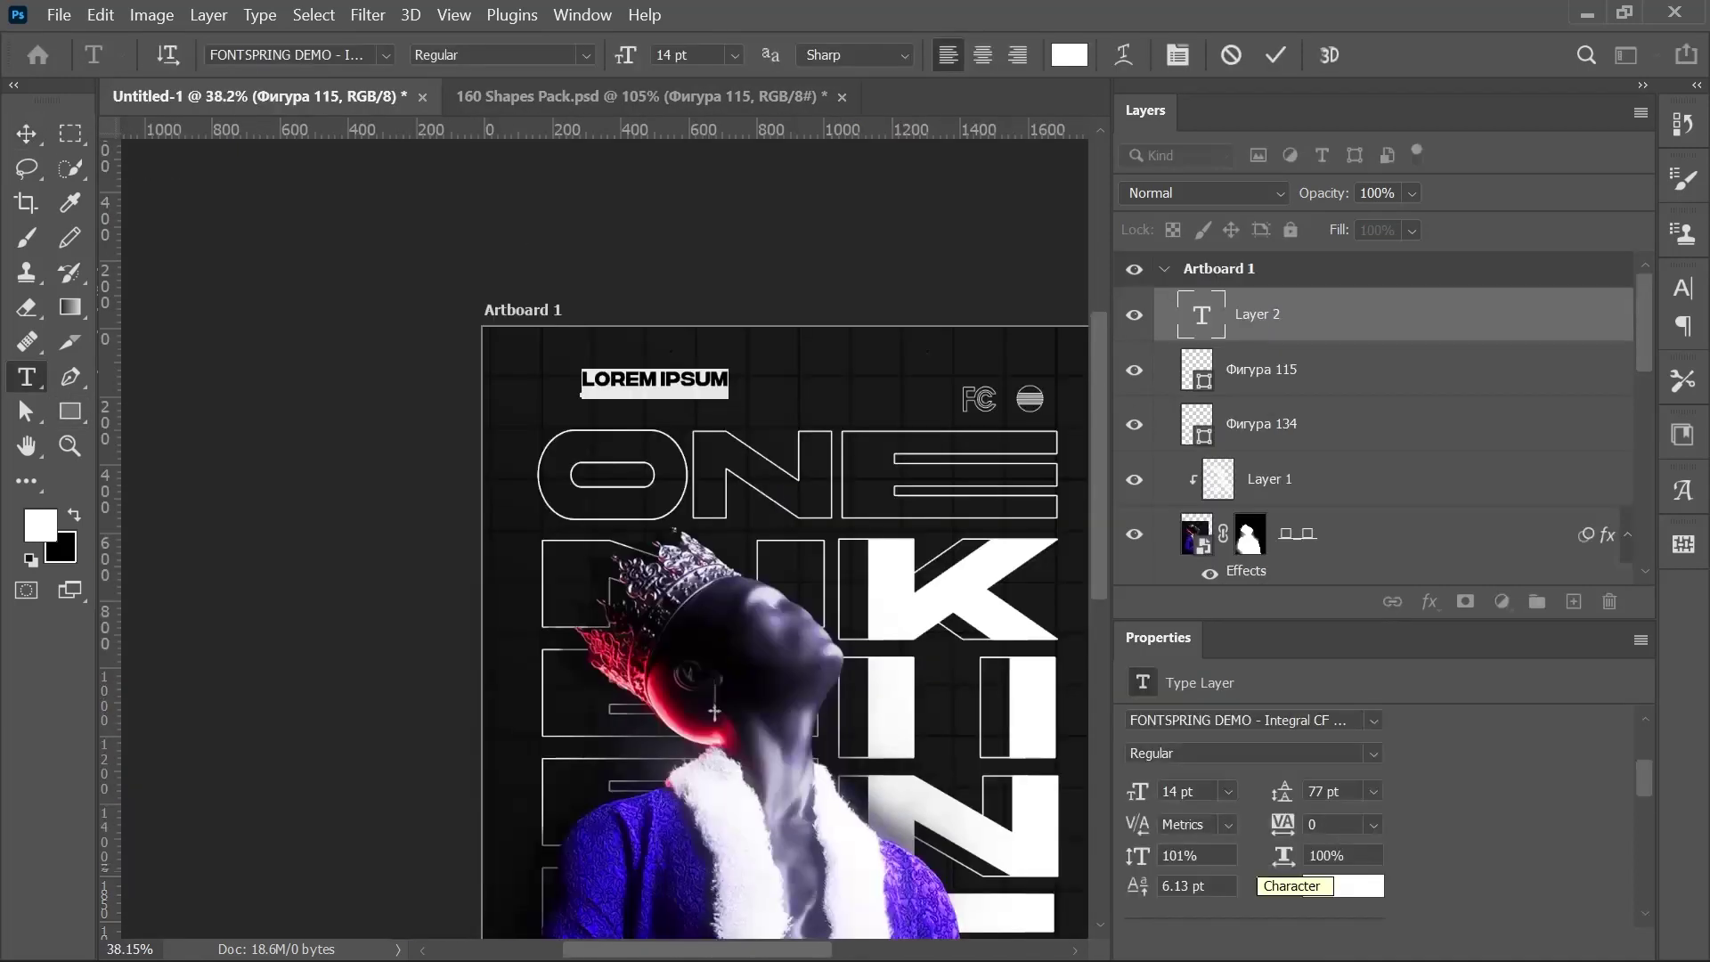
text(DESIGn by athu)
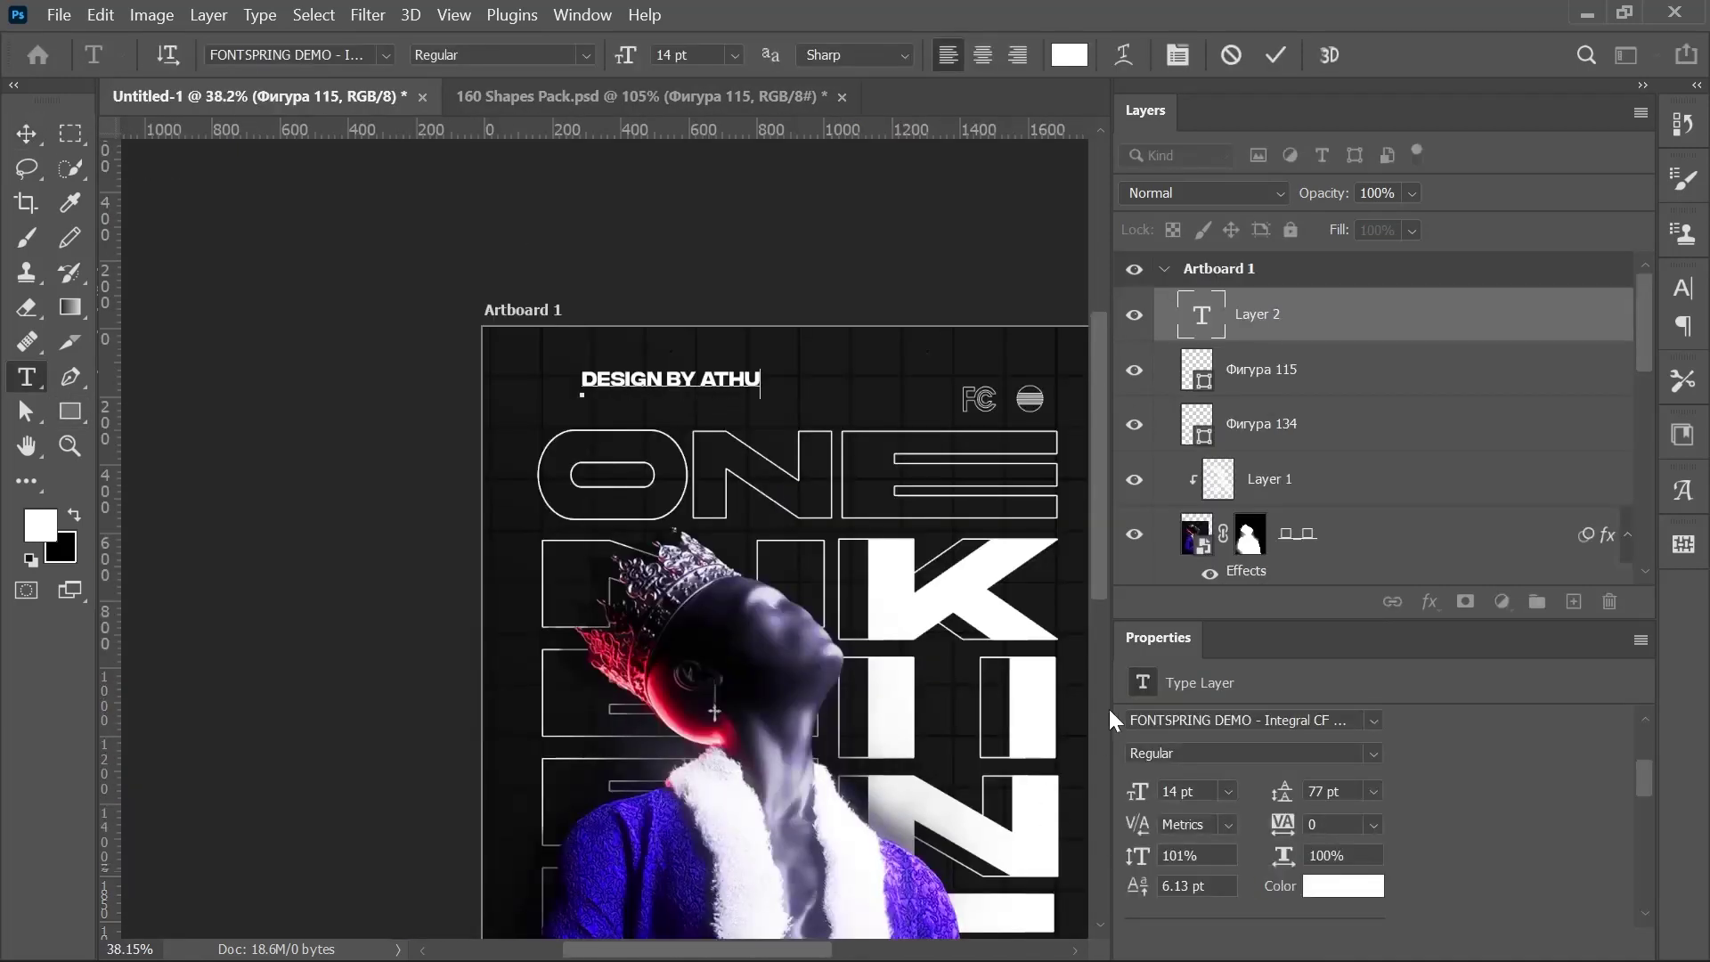
text(l)
click(1276, 54)
key(v)
drag(698, 406, 651, 412)
scroll(691, 583, up, 1)
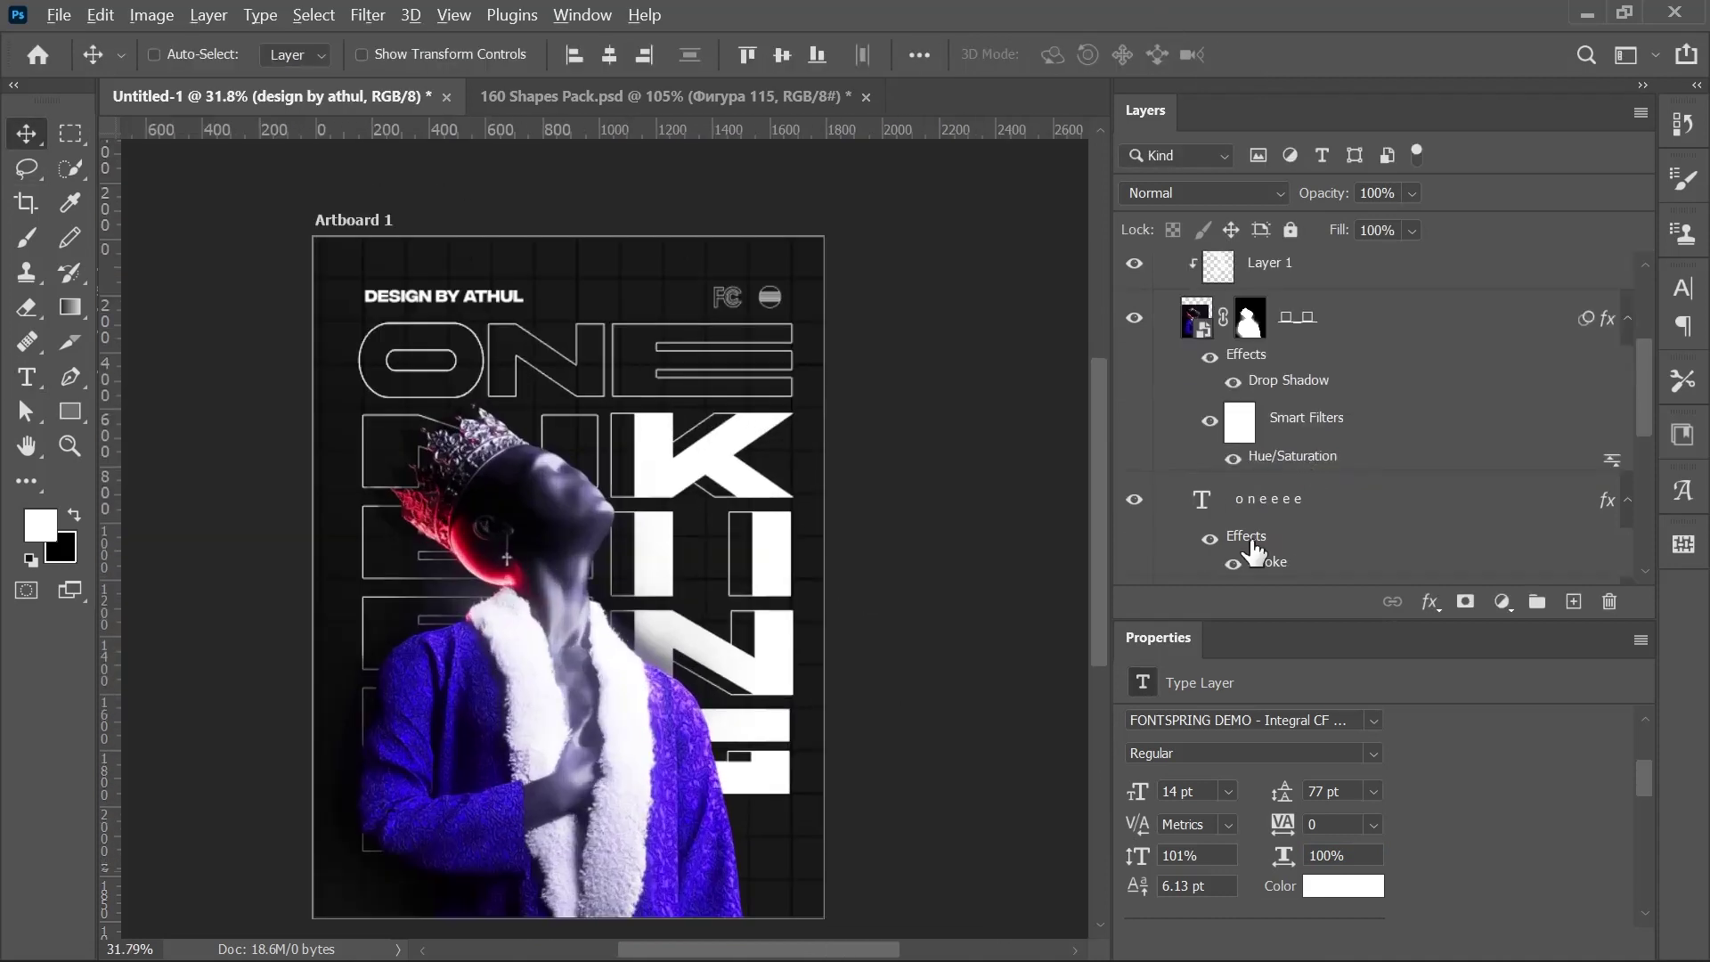
Give the credit line a stroke effect and set its blend mode to Darken so only the outline shows.
click(1203, 193)
click(1267, 376)
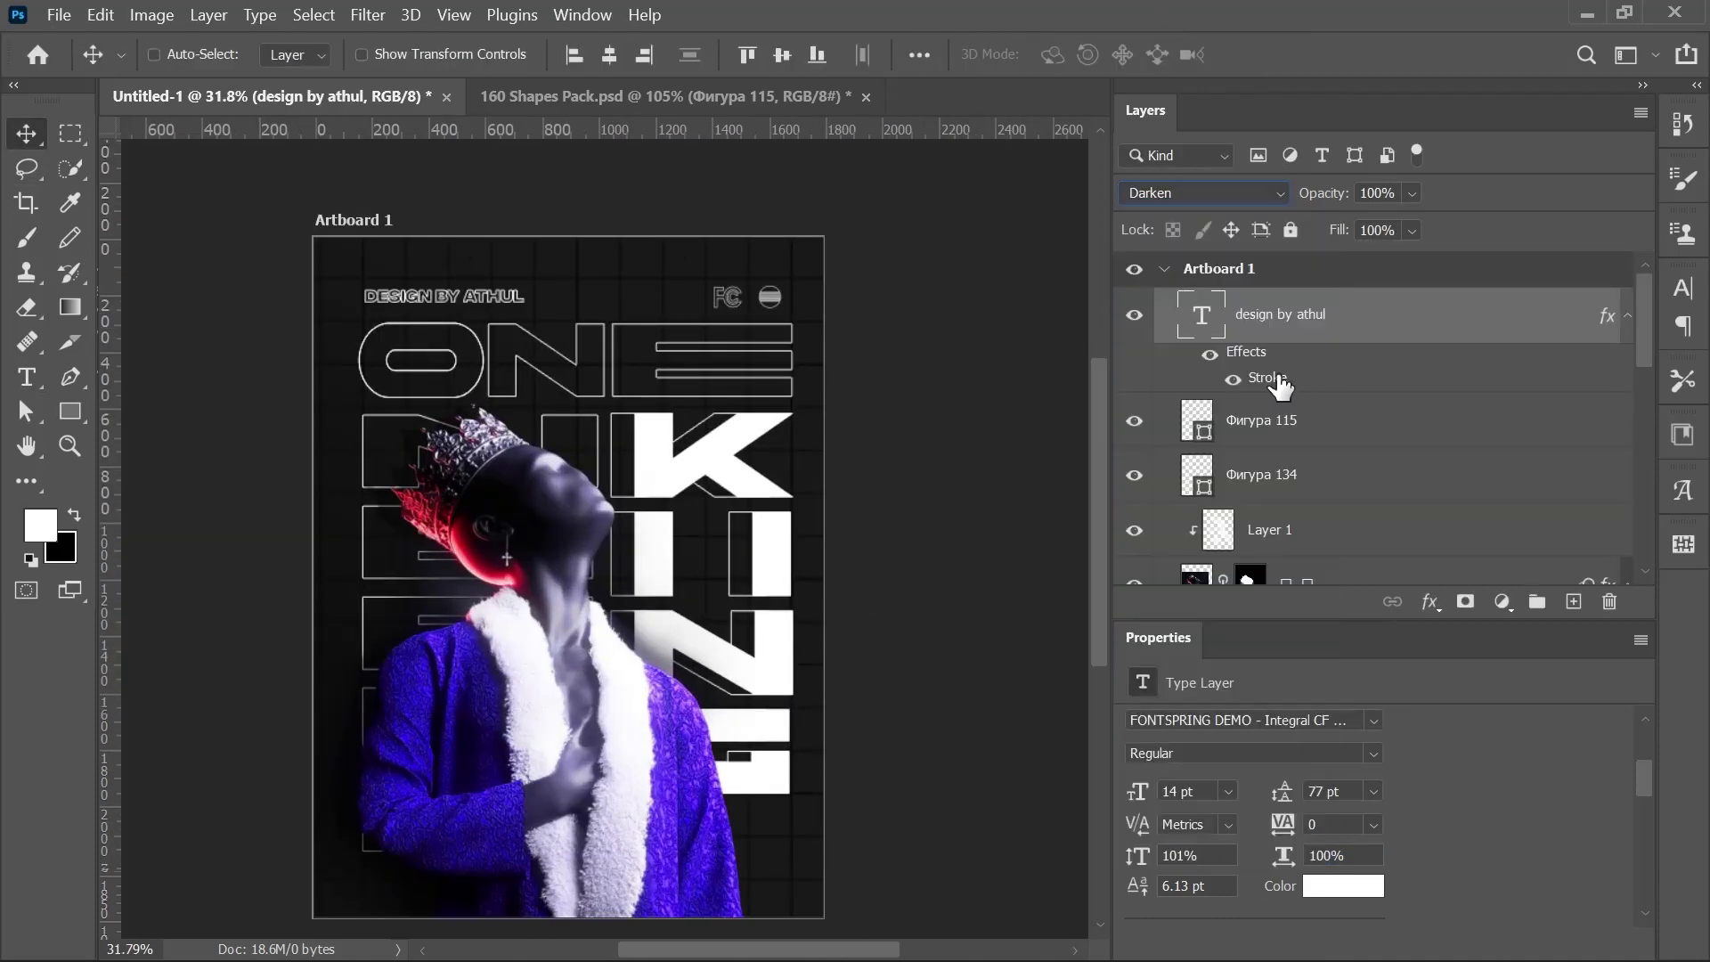
double_click(1267, 377)
key(Return)
scroll(495, 299, up, 3)
scroll(426, 260, down, 3)
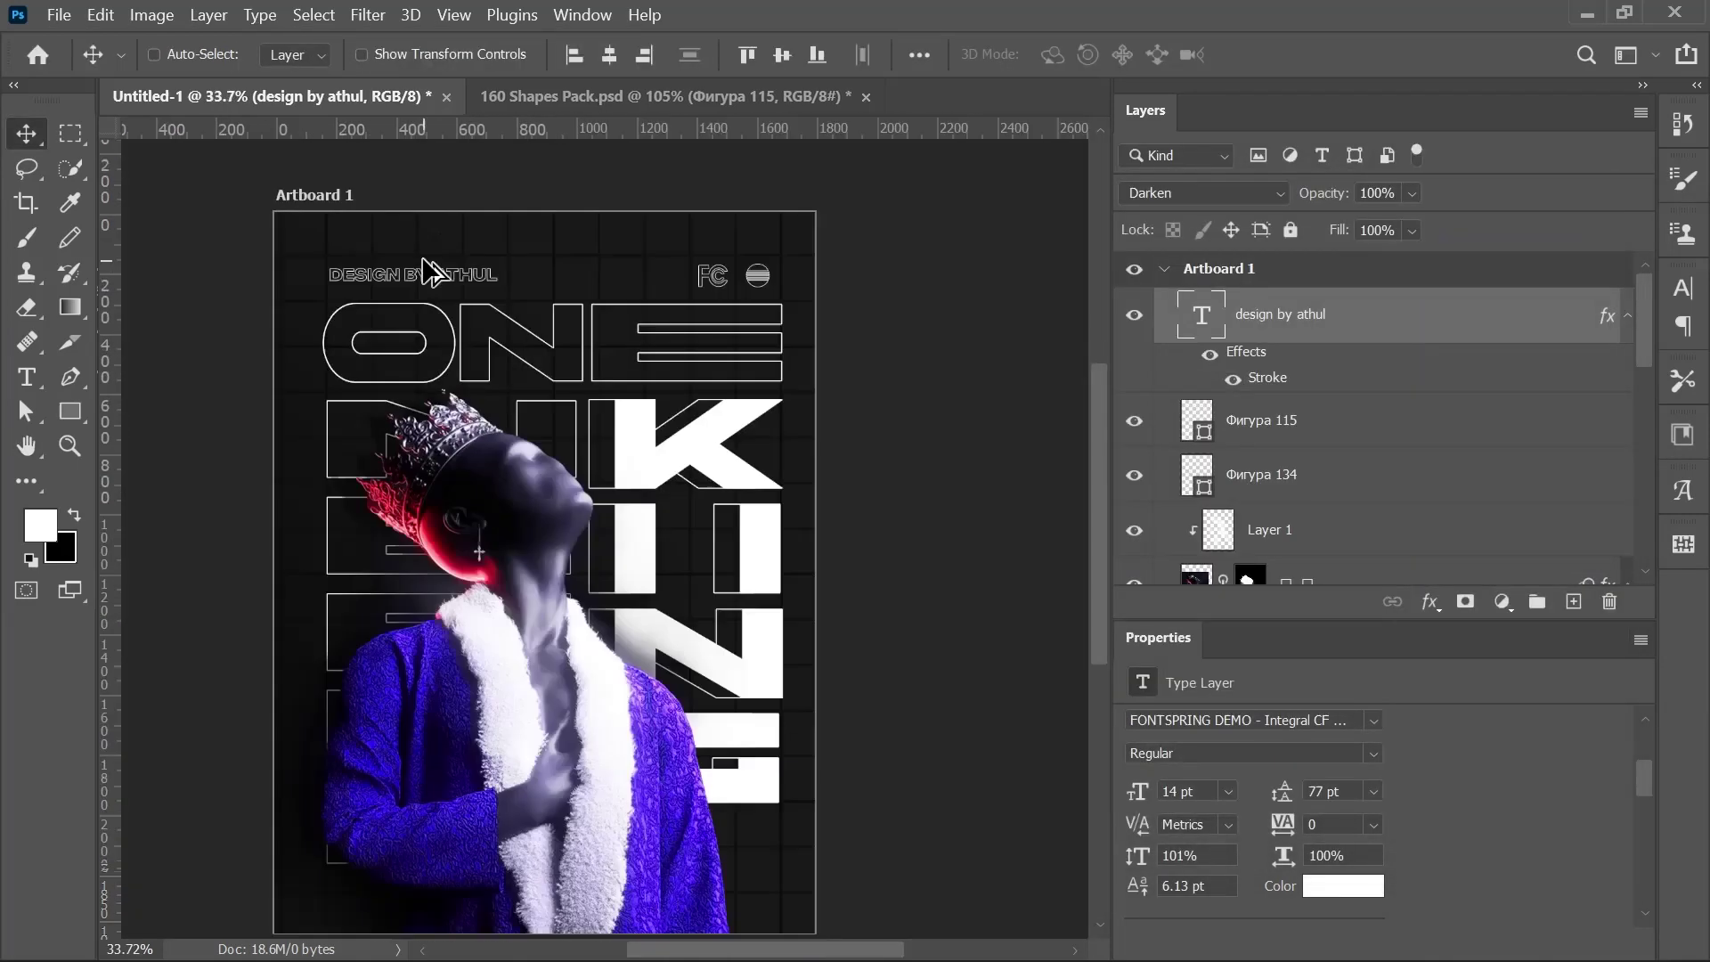
drag(580, 375, 638, 338)
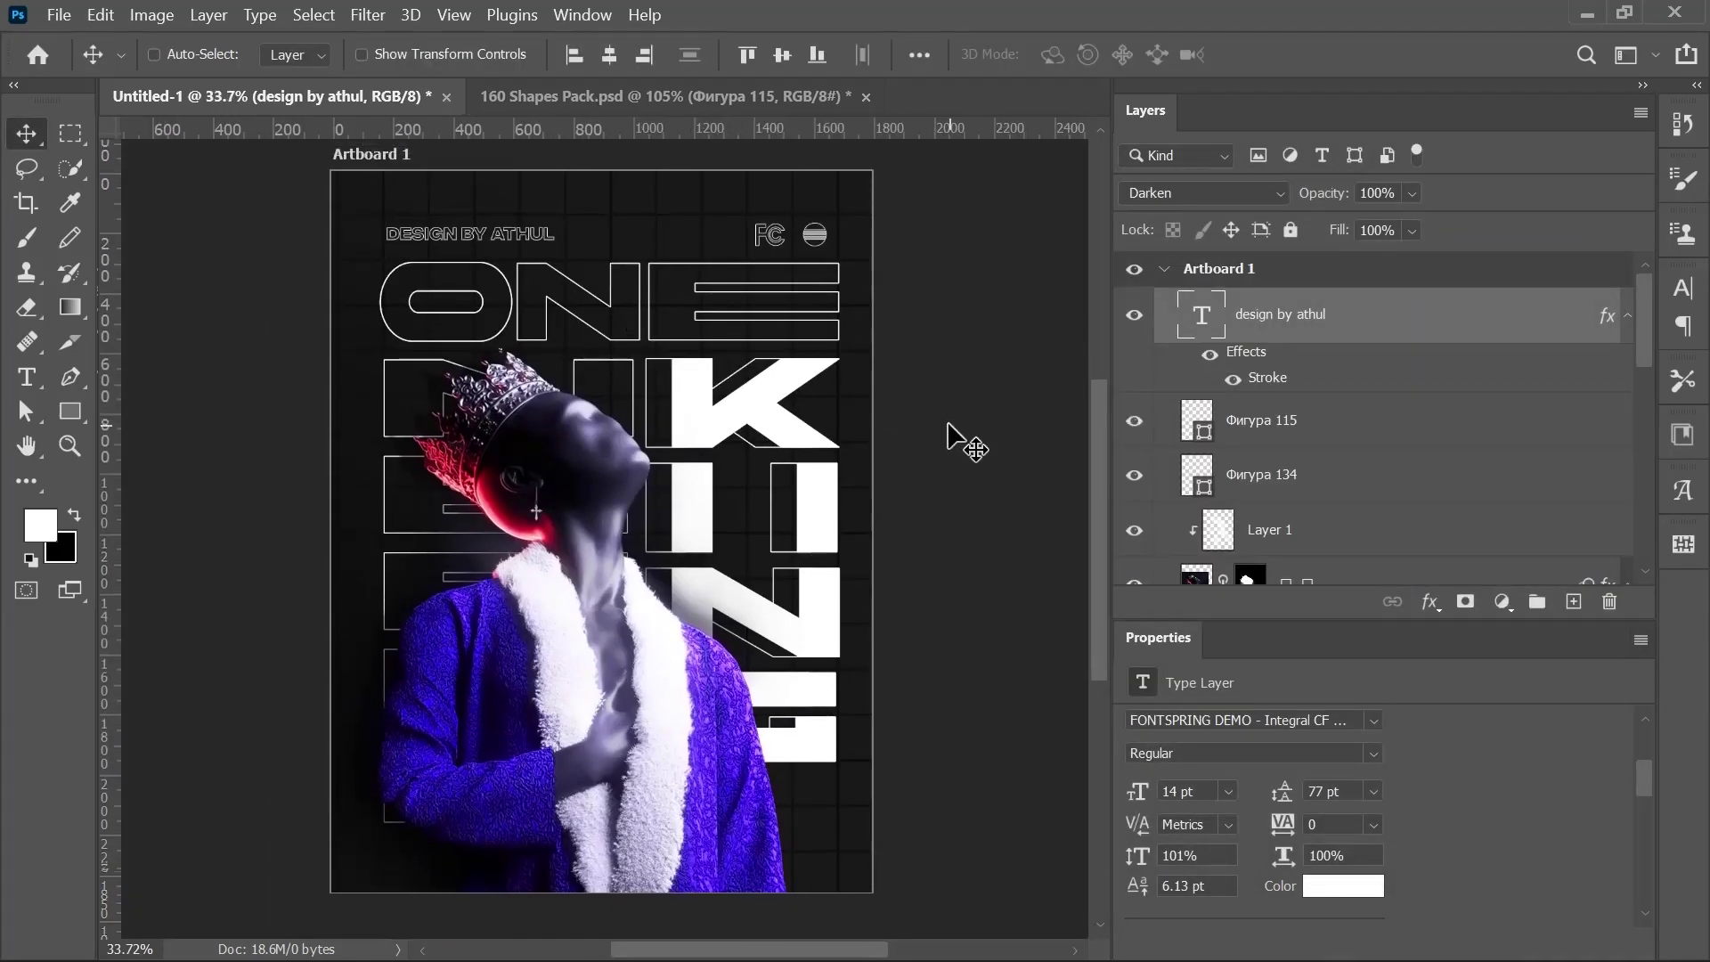